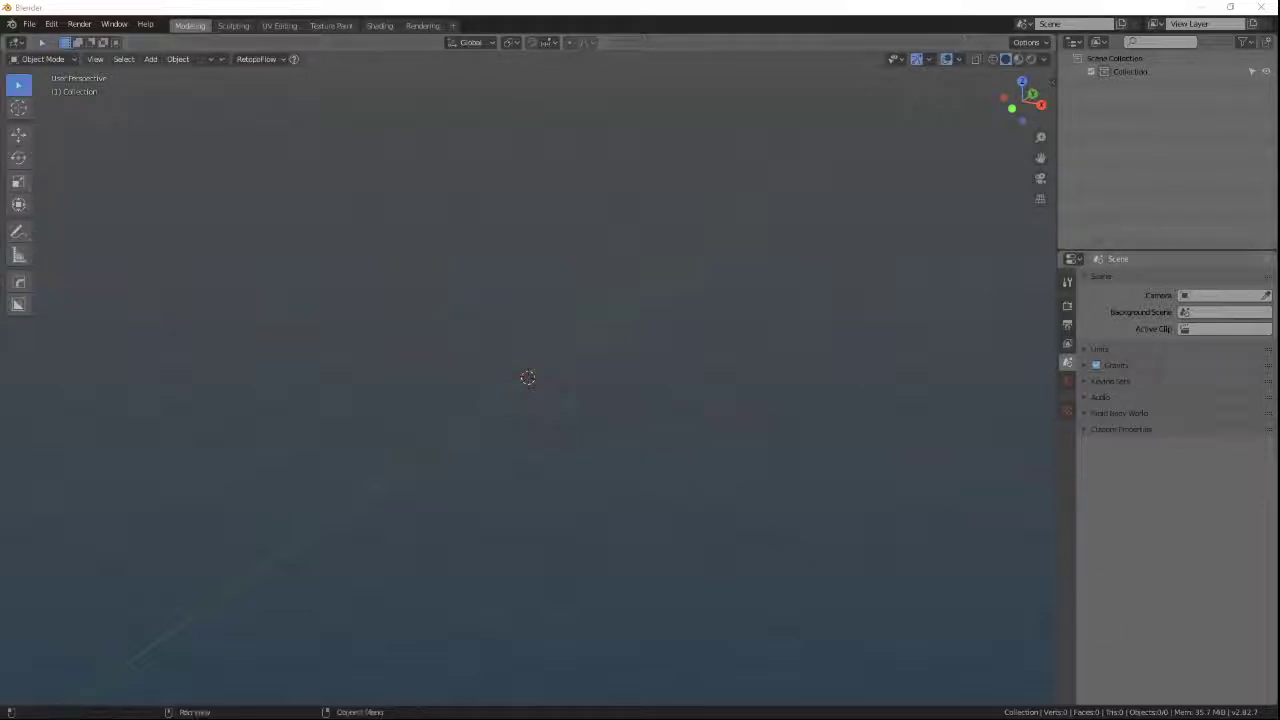
Add a cube mesh at the centre of the empty scene.
{"action": "middle_click_drag", "start_coordinate": [569, 526], "coordinate": [564, 560]}
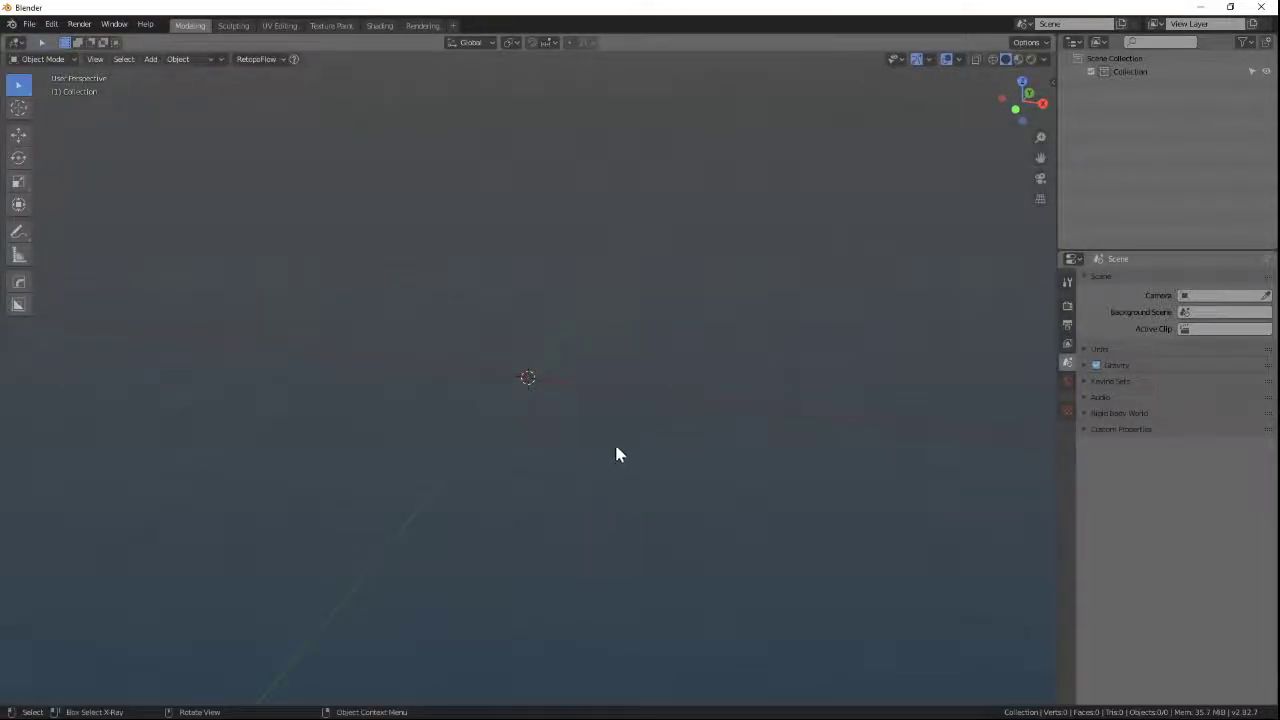
{"action": "middle_click_drag", "start_coordinate": [617, 450], "coordinate": [620, 512], "text": "shift"}
{"action": "middle_click_drag", "start_coordinate": [600, 468], "coordinate": [630, 458]}
{"action": "key", "text": "shift+a"}
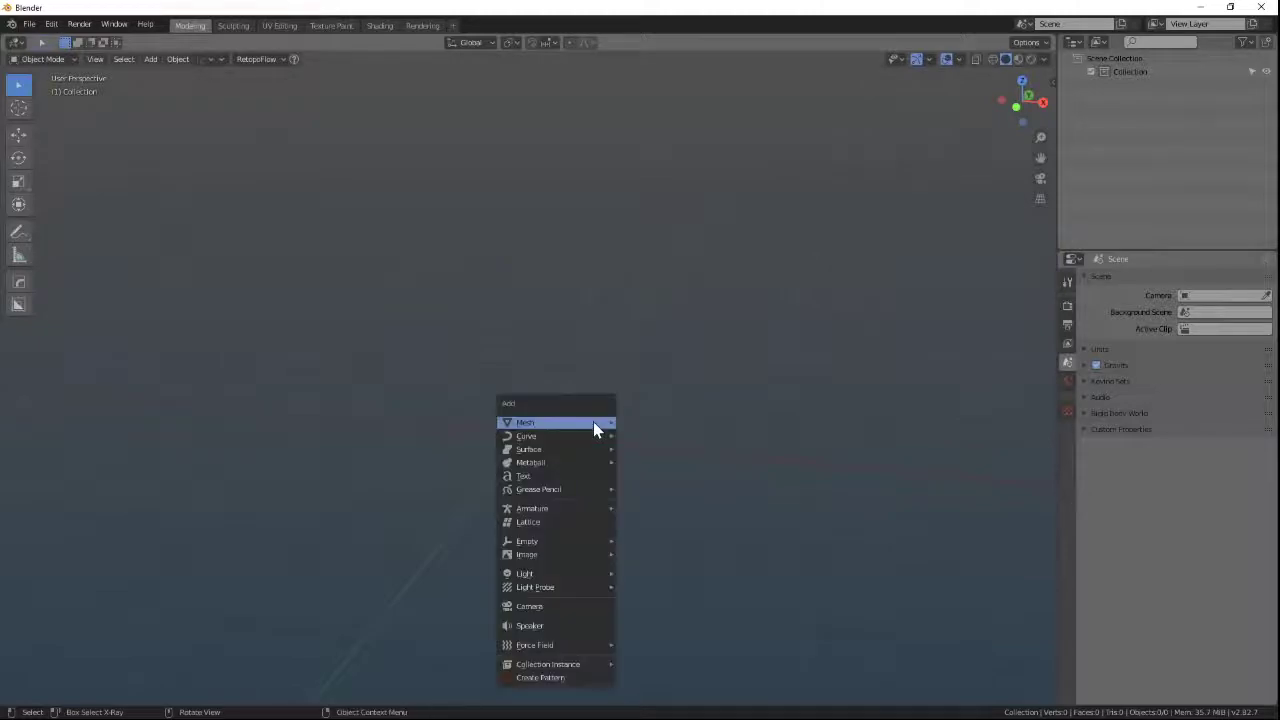
{"action": "mouse_move", "coordinate": [594, 428]}
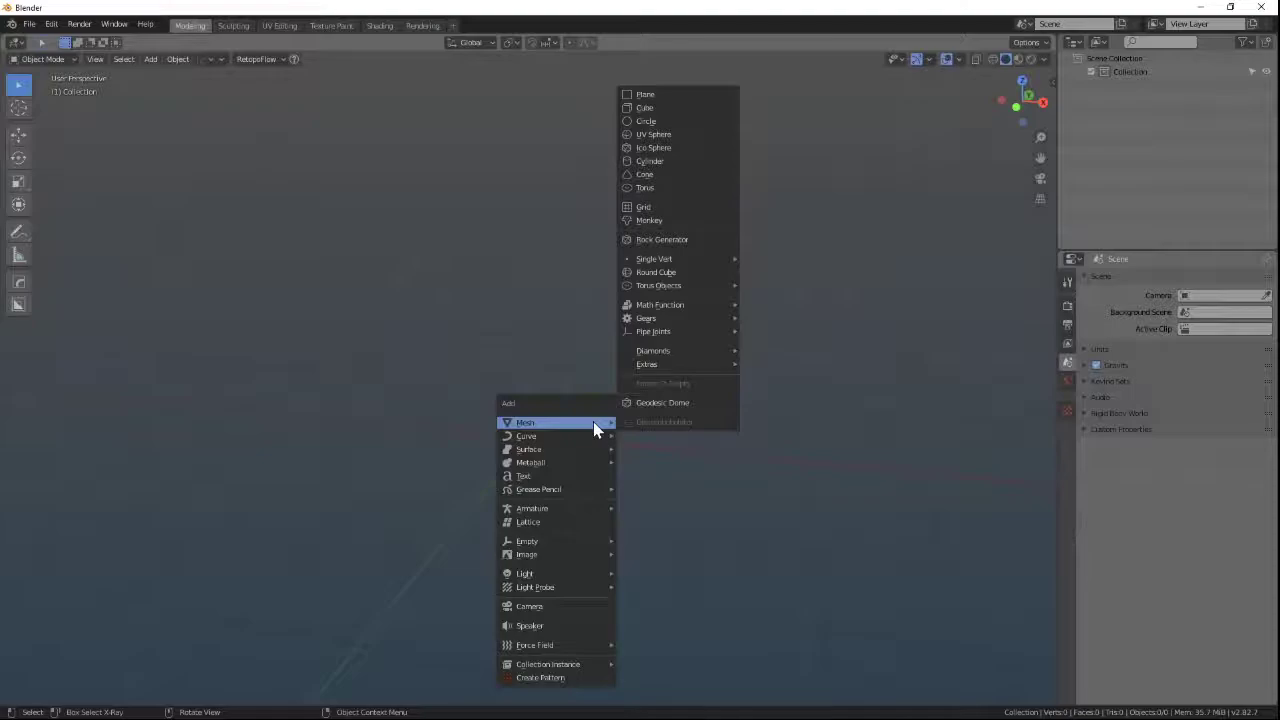
{"action": "left_click", "coordinate": [666, 108]}
{"action": "middle_click_drag", "start_coordinate": [668, 180], "coordinate": [657, 353]}
Merge all of the cube's vertices at their center in Edit Mode, and return to Object Mode.
{"action": "key", "text": "ctrl+Tab"}
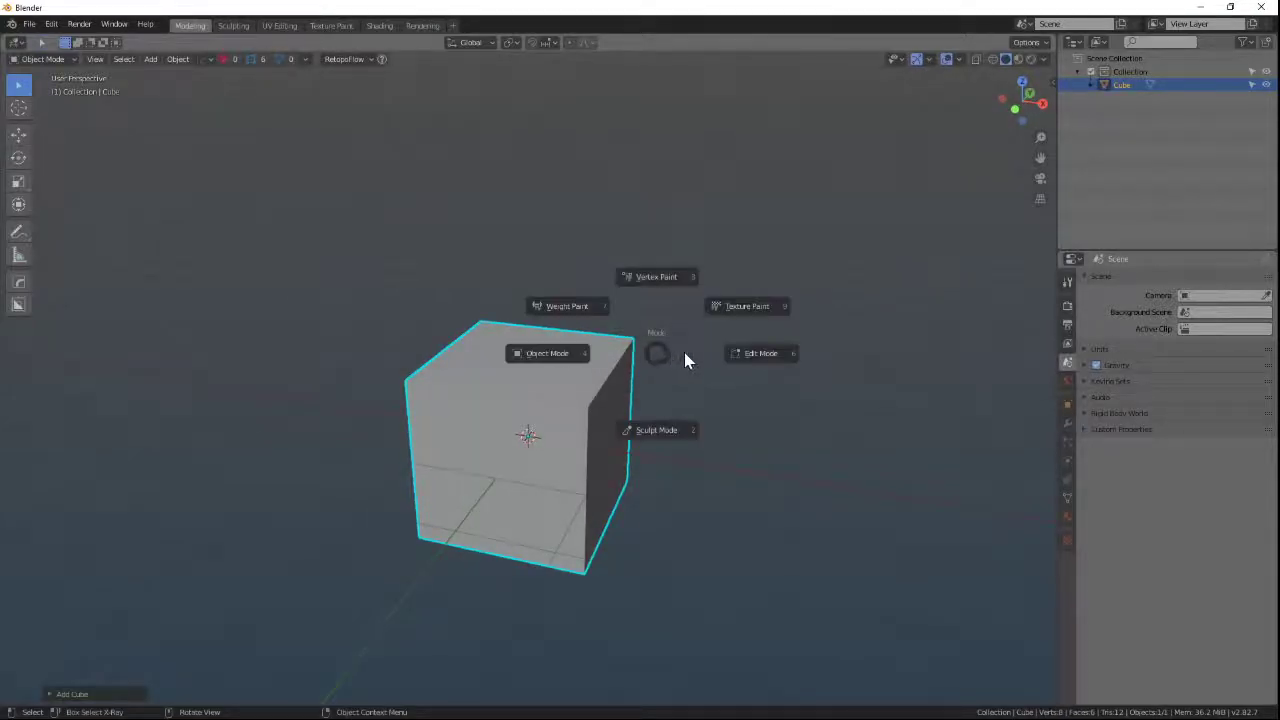
{"action": "left_click", "coordinate": [746, 358]}
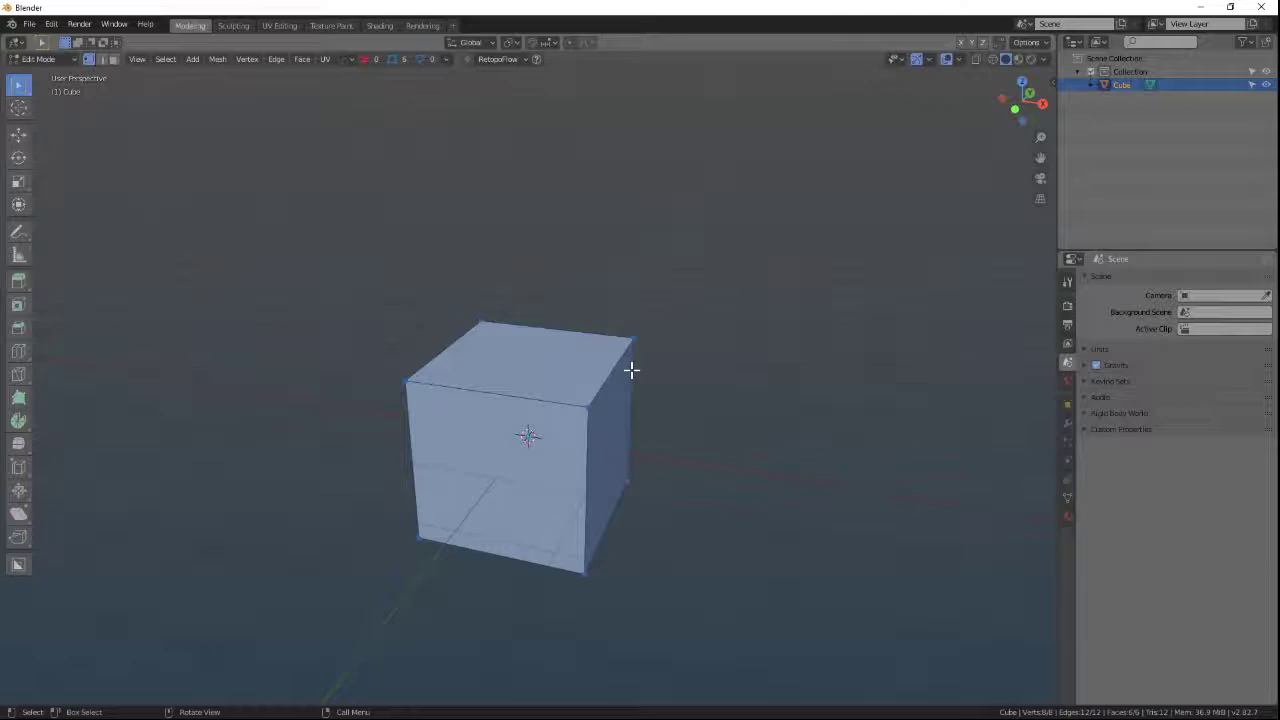
{"action": "key", "text": "m"}
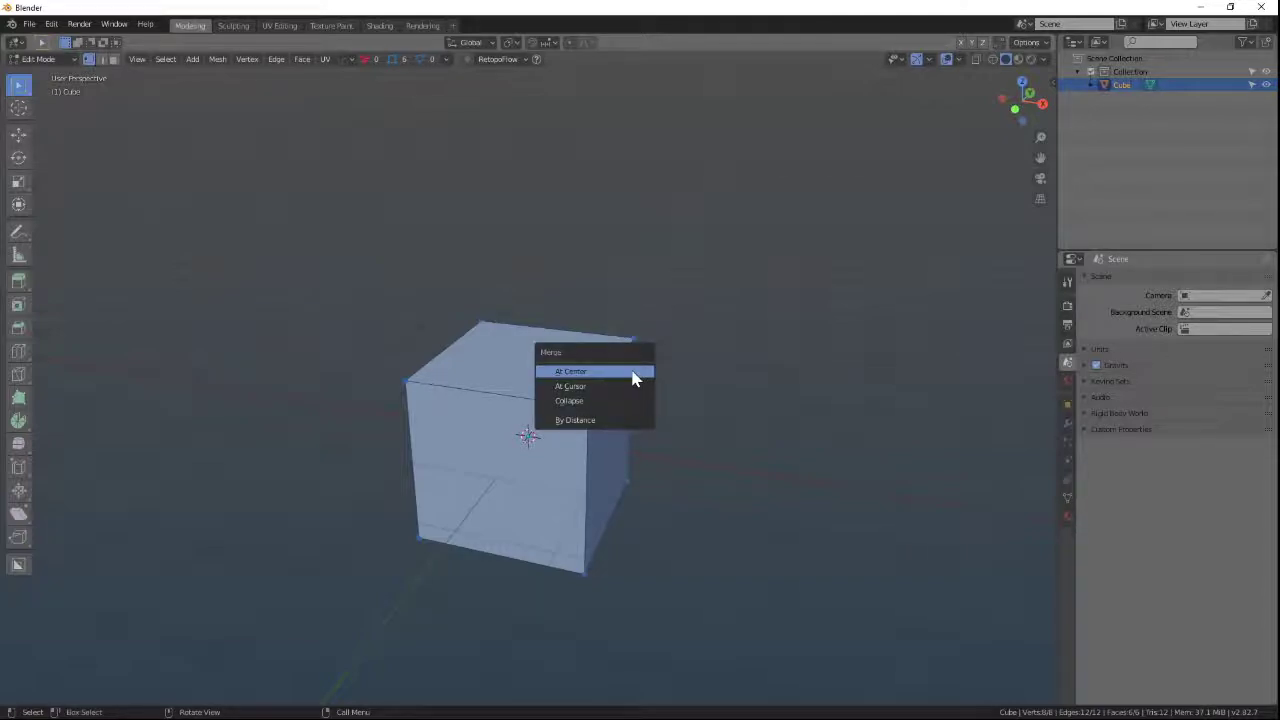
{"action": "left_click", "coordinate": [633, 376]}
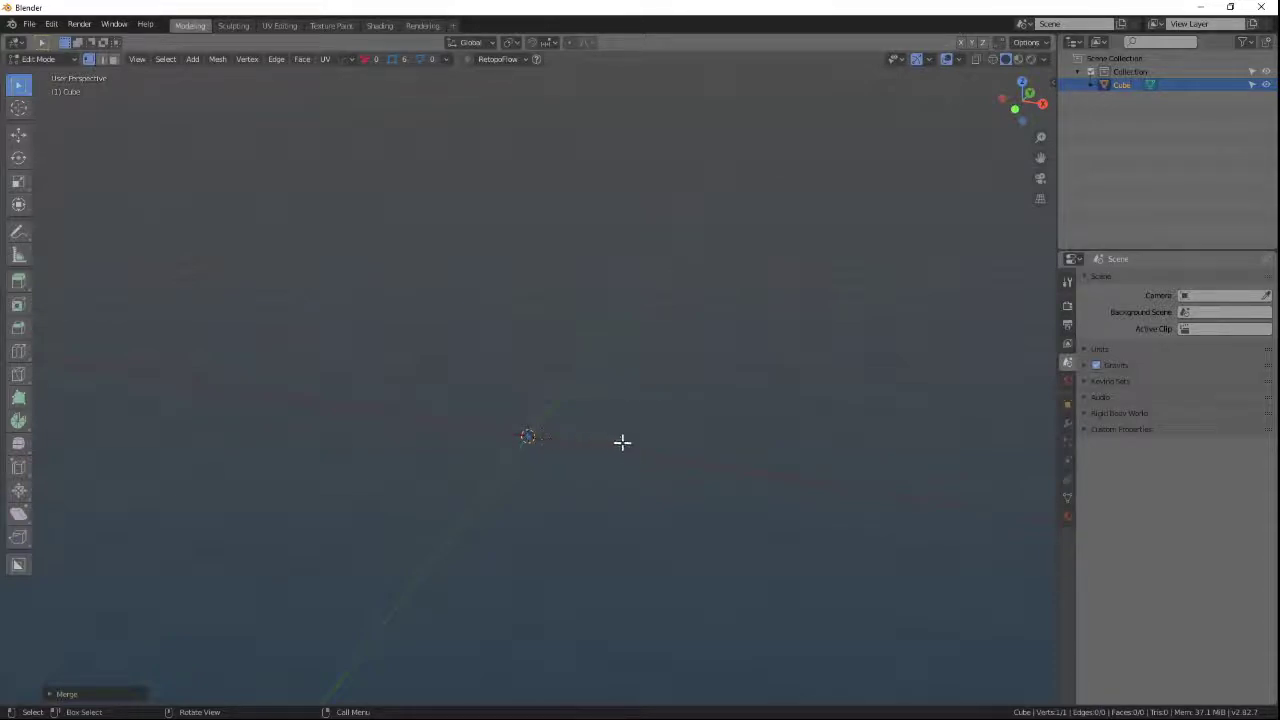
{"action": "key", "text": "ctrl+Tab"}
{"action": "left_click", "coordinate": [542, 455]}
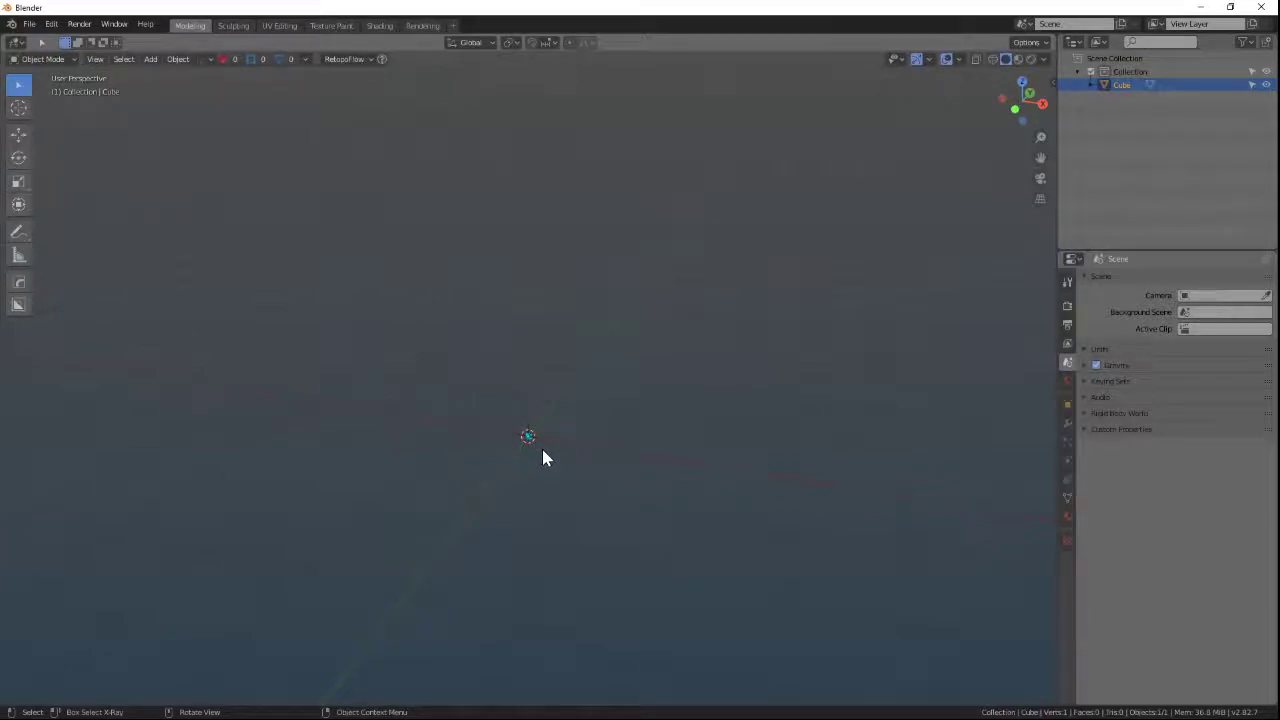
Add a Mirror modifier on the X axis to the single-vertex object and collapse its settings.
{"action": "middle_click_drag", "start_coordinate": [499, 439], "coordinate": [509, 446]}
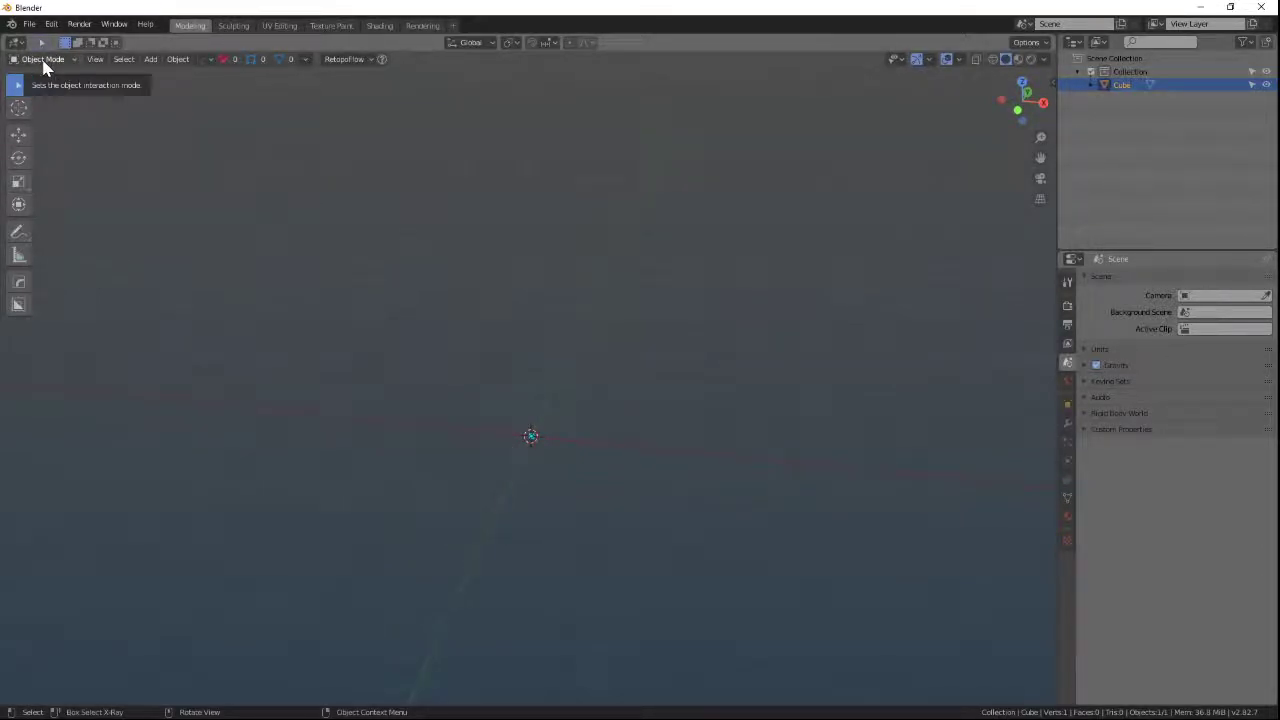
{"action": "middle_click_drag", "start_coordinate": [568, 458], "coordinate": [517, 383]}
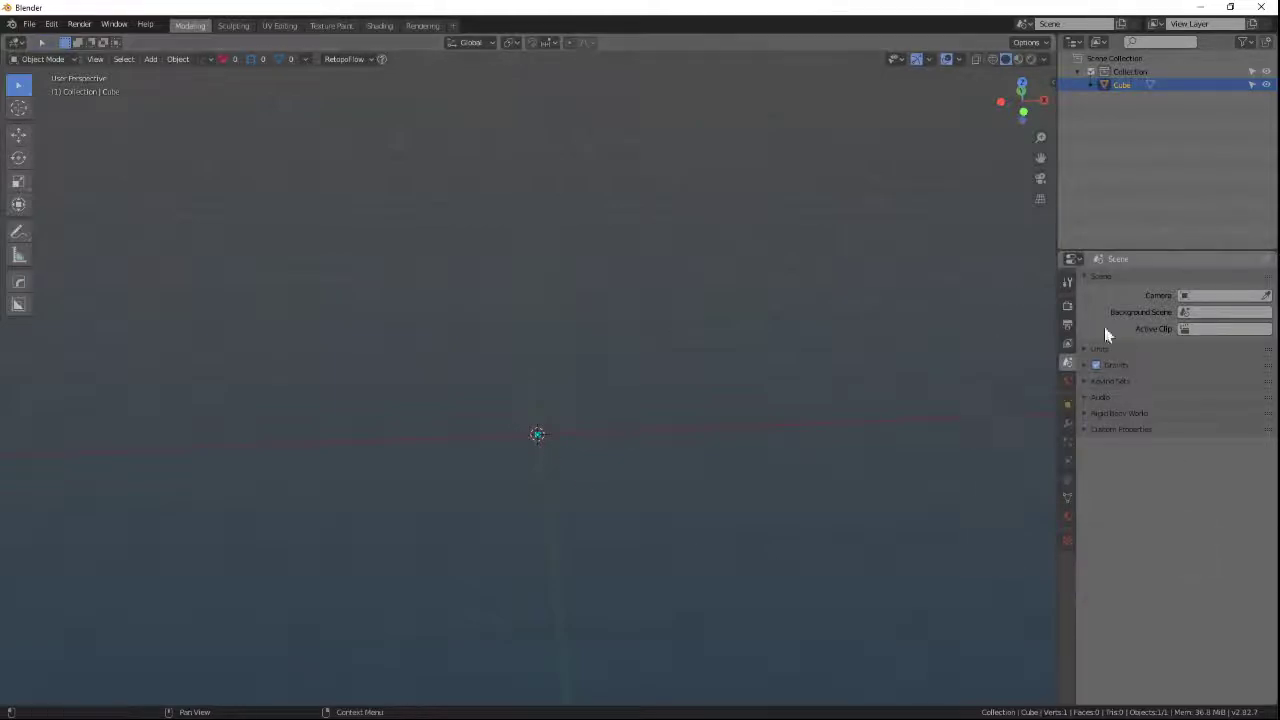
{"action": "left_click", "coordinate": [1069, 426]}
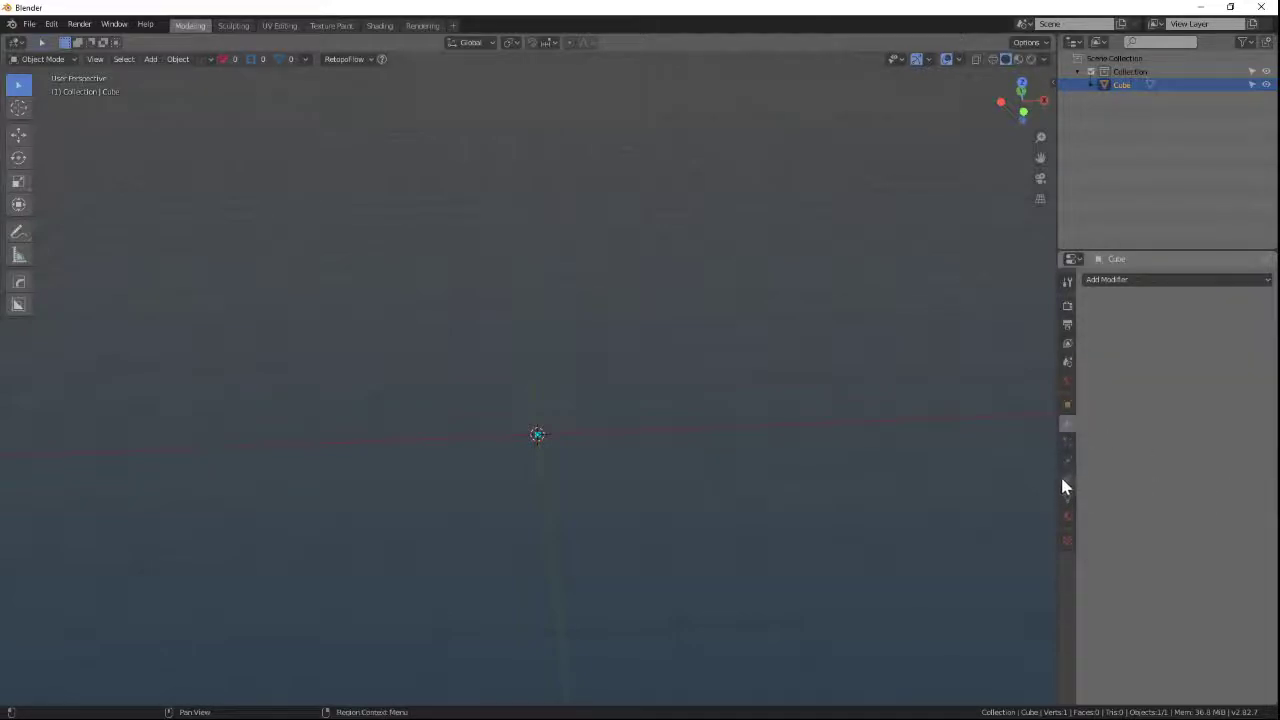
{"action": "left_click_drag", "start_coordinate": [1056, 478], "coordinate": [989, 490]}
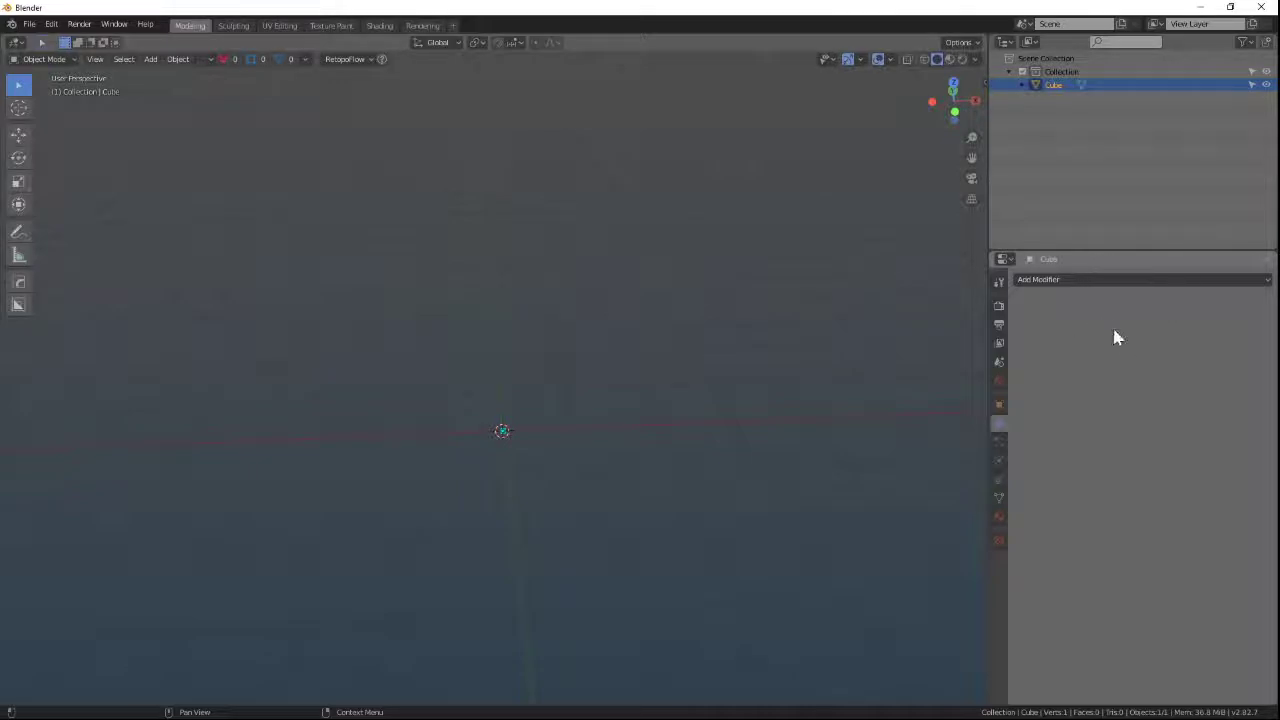
{"action": "left_click", "coordinate": [1091, 280]}
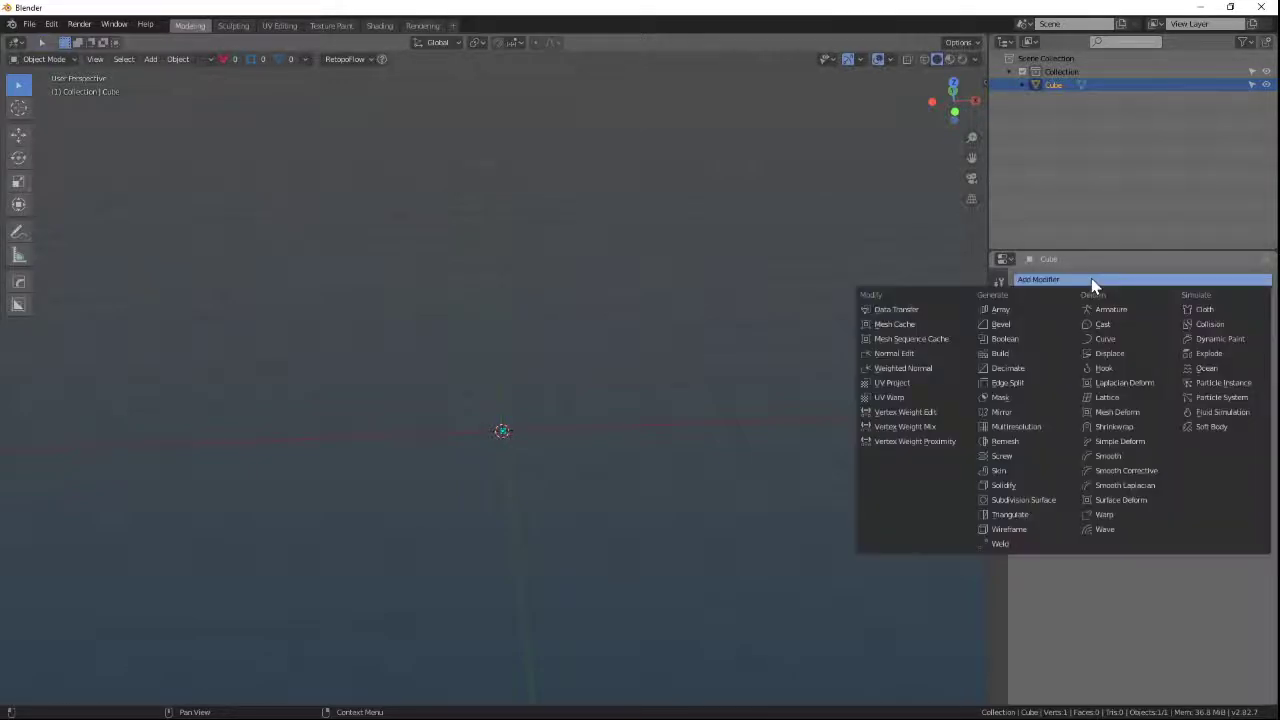
{"action": "left_click", "coordinate": [1027, 412]}
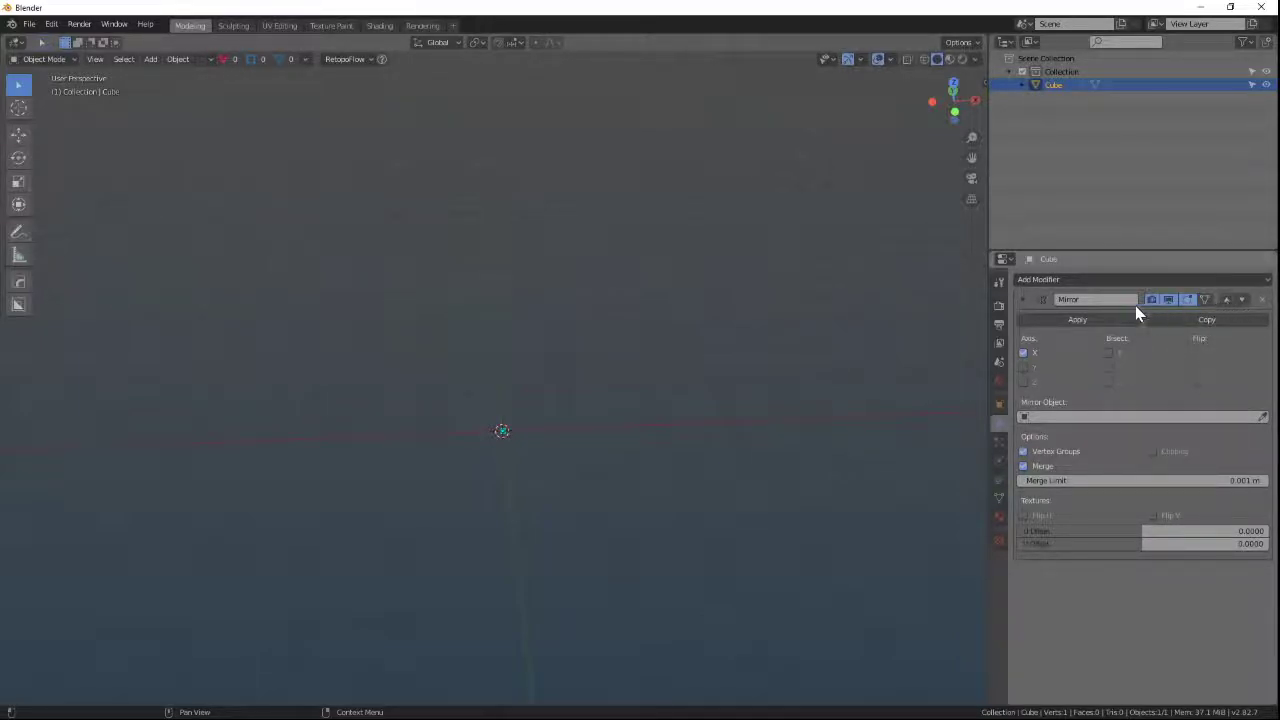
{"action": "left_click", "coordinate": [1024, 299]}
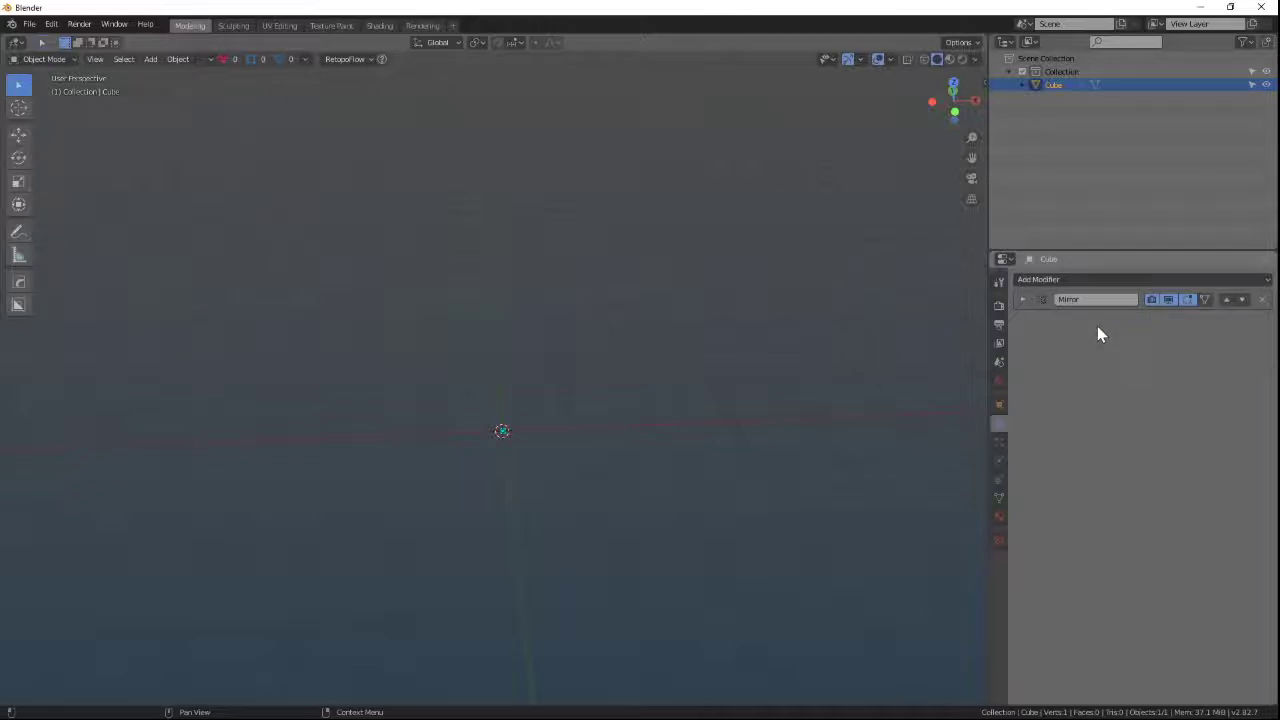
Add a Skin modifier below the Mirror modifier and collapse its settings.
{"action": "left_click", "coordinate": [1050, 284]}
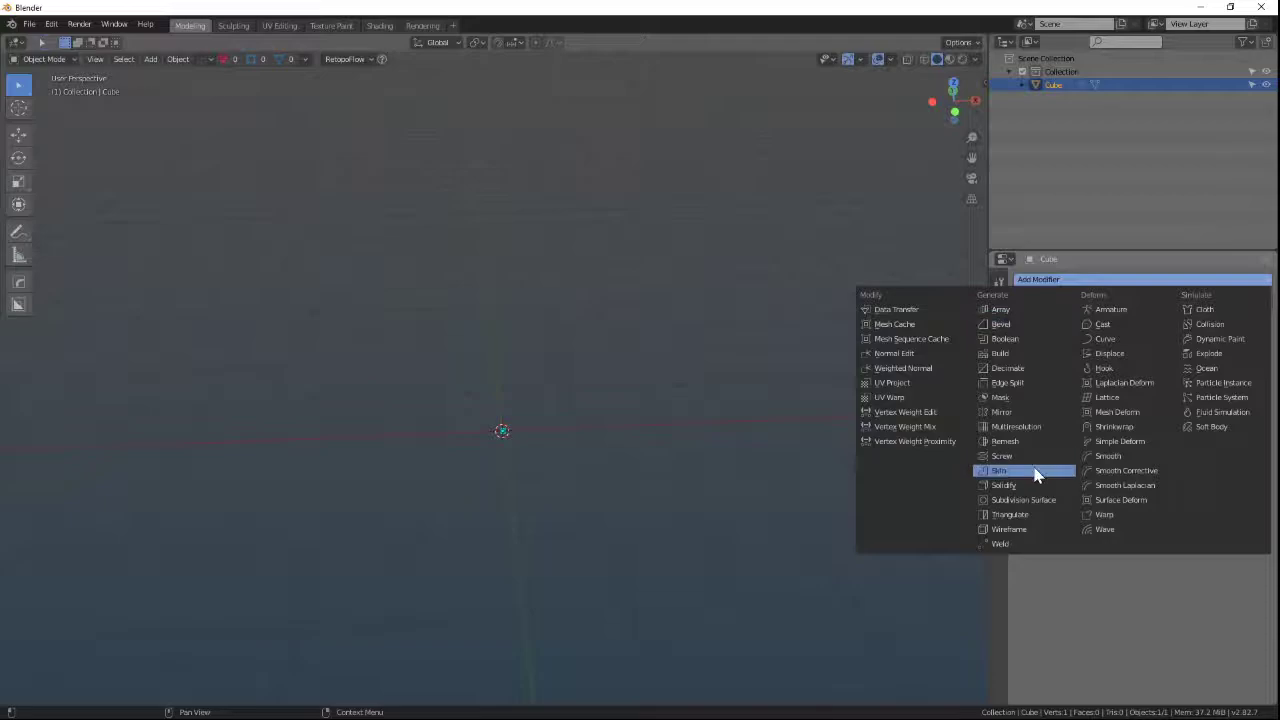
{"action": "left_click", "coordinate": [990, 474]}
{"action": "scroll", "coordinate": [603, 466], "scroll_direction": "up", "scroll_amount": 3}
{"action": "middle_click_drag", "start_coordinate": [603, 466], "coordinate": [630, 374]}
{"action": "scroll", "coordinate": [630, 374], "scroll_direction": "up", "scroll_amount": 3}
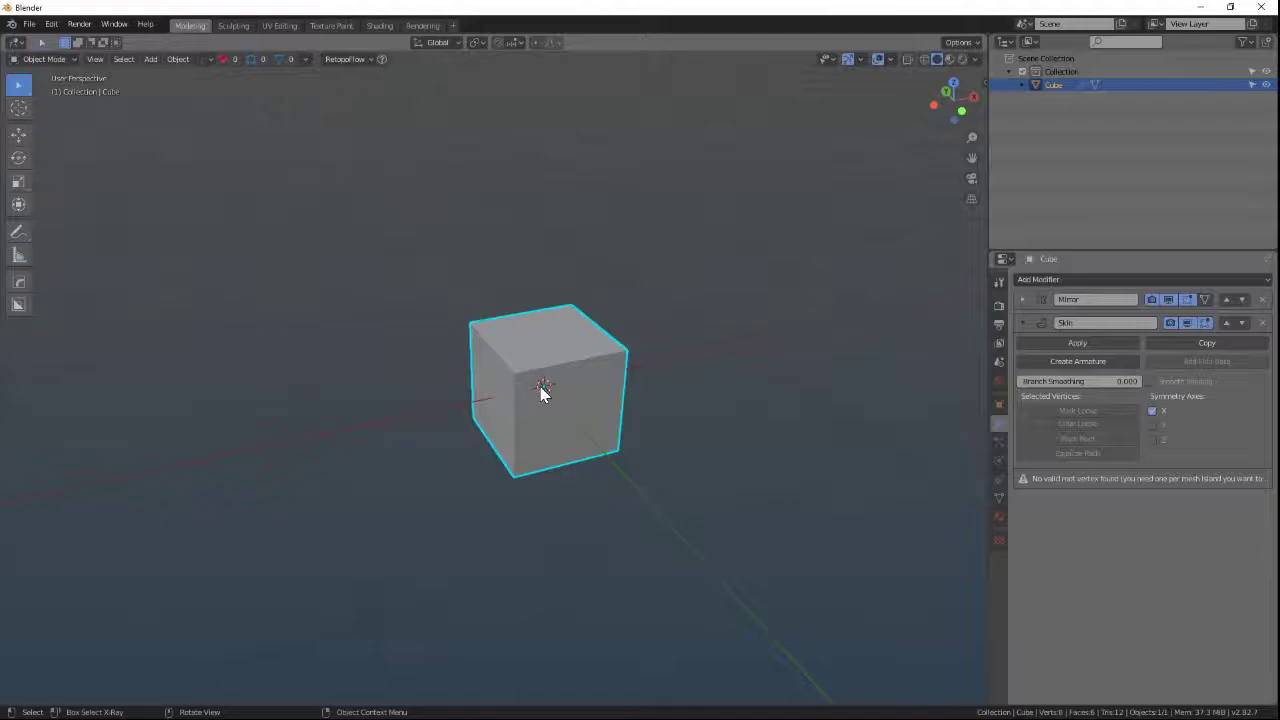
{"action": "left_click", "coordinate": [1019, 324]}
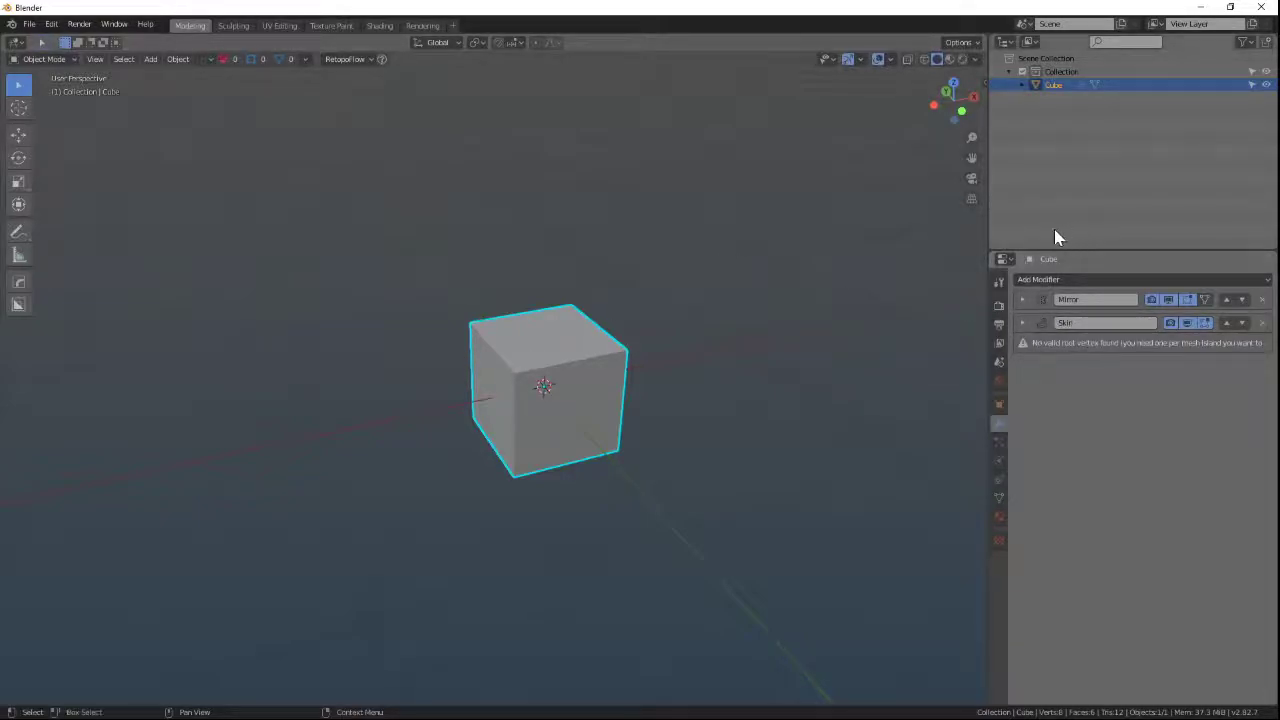
Add a Subdivision Surface modifier, raise its viewport subdivisions to 2 and collapse its settings.
{"action": "left_click", "coordinate": [1064, 279]}
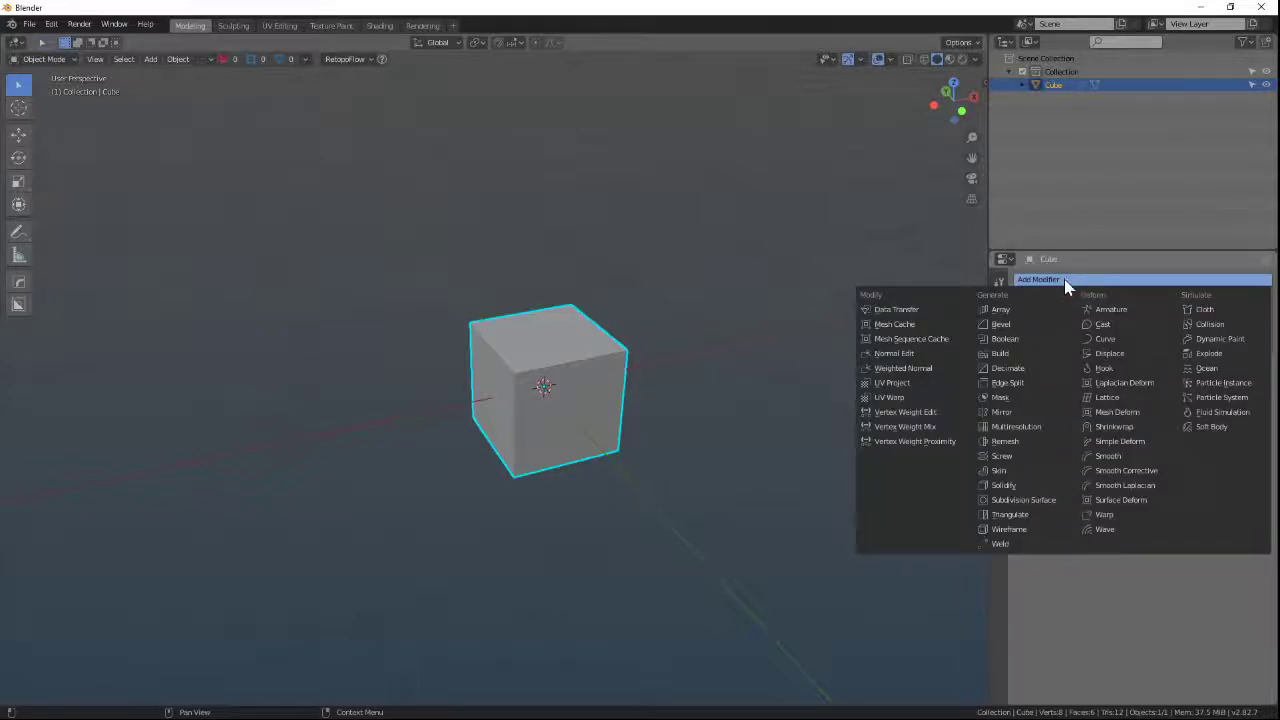
{"action": "left_click", "coordinate": [1040, 500]}
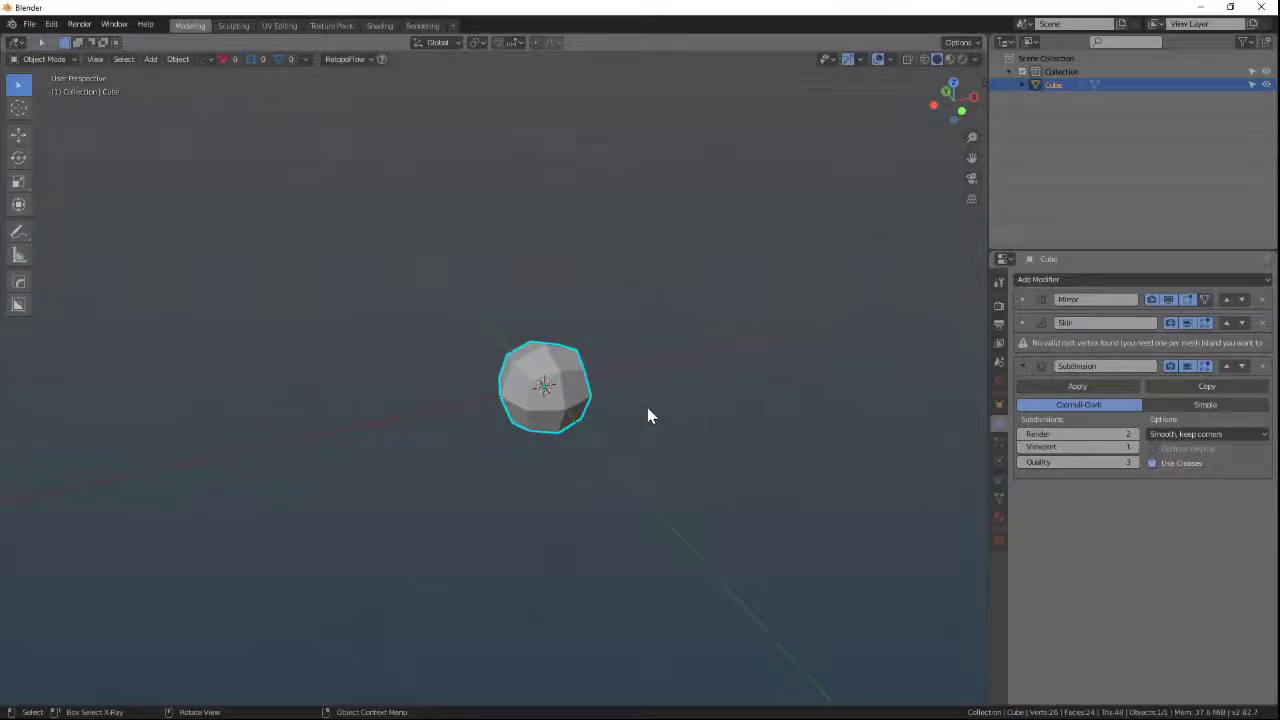
{"action": "left_click", "coordinate": [1133, 447]}
{"action": "middle_click_drag", "start_coordinate": [697, 438], "coordinate": [686, 423]}
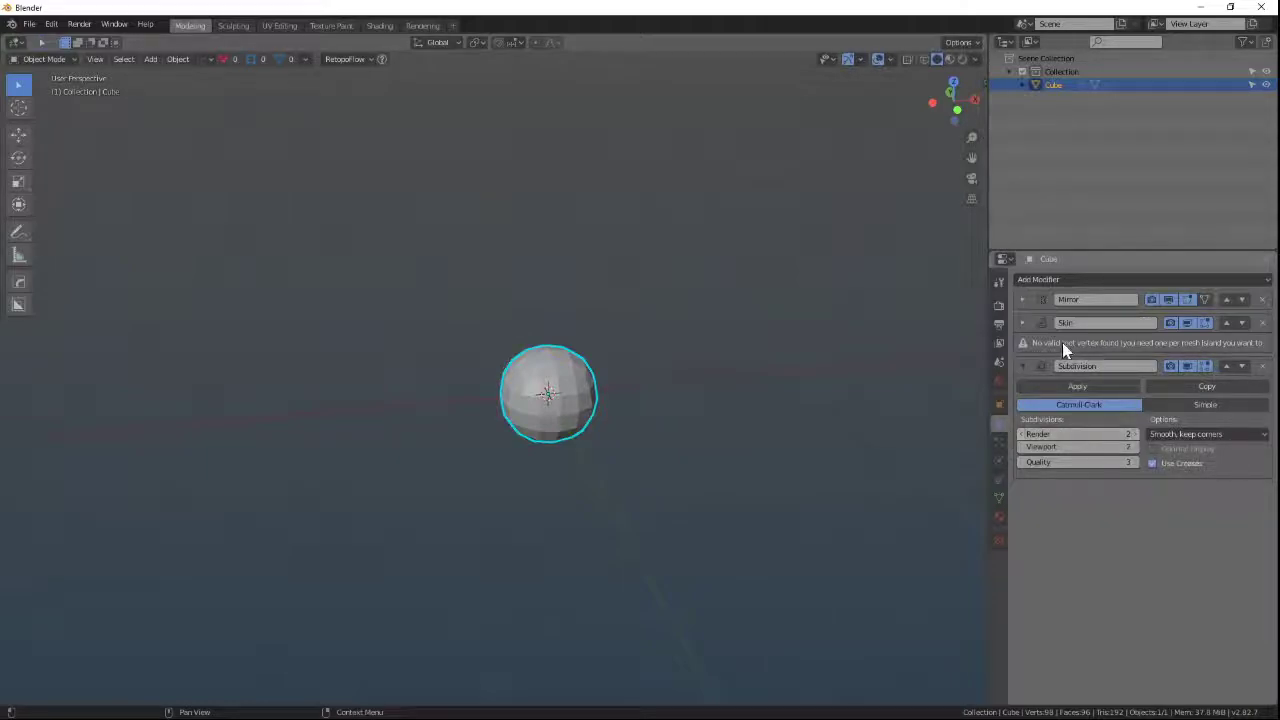
{"action": "left_click", "coordinate": [1022, 367]}
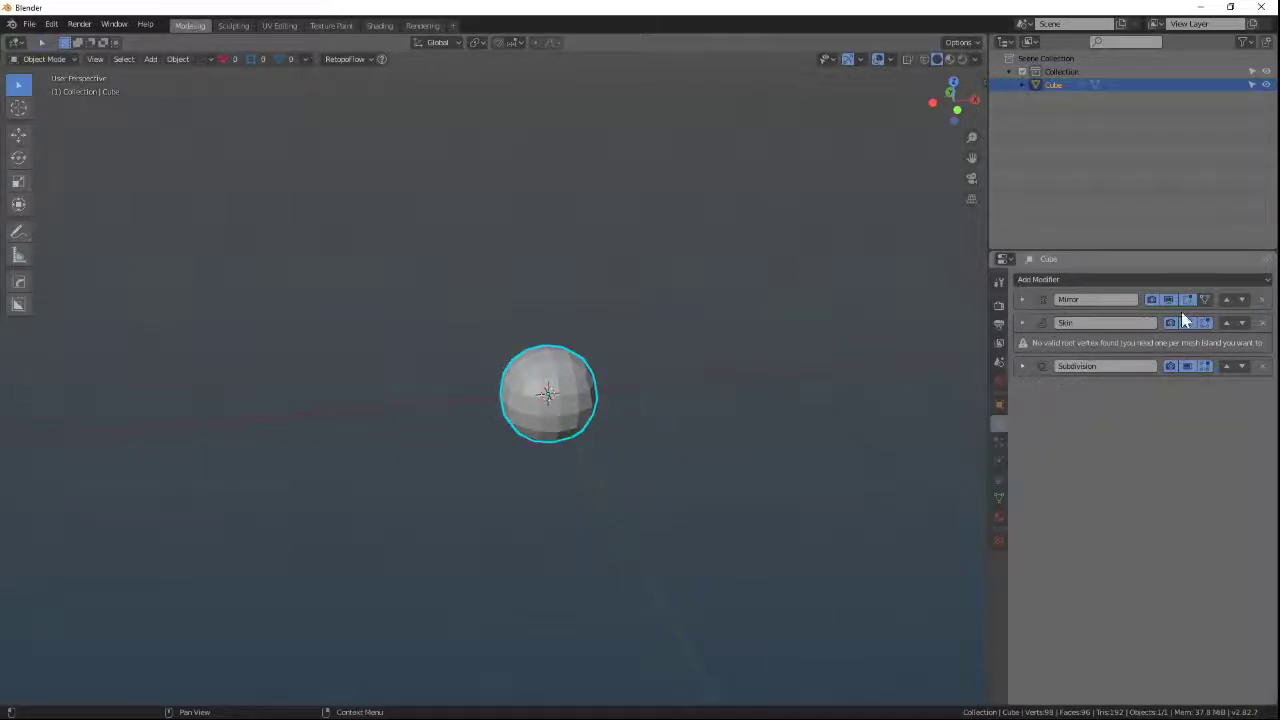
Enable X-axis bisect in the Mirror modifier, keeping it first in the stack and leaving Flip off.
{"action": "left_click", "coordinate": [1244, 300]}
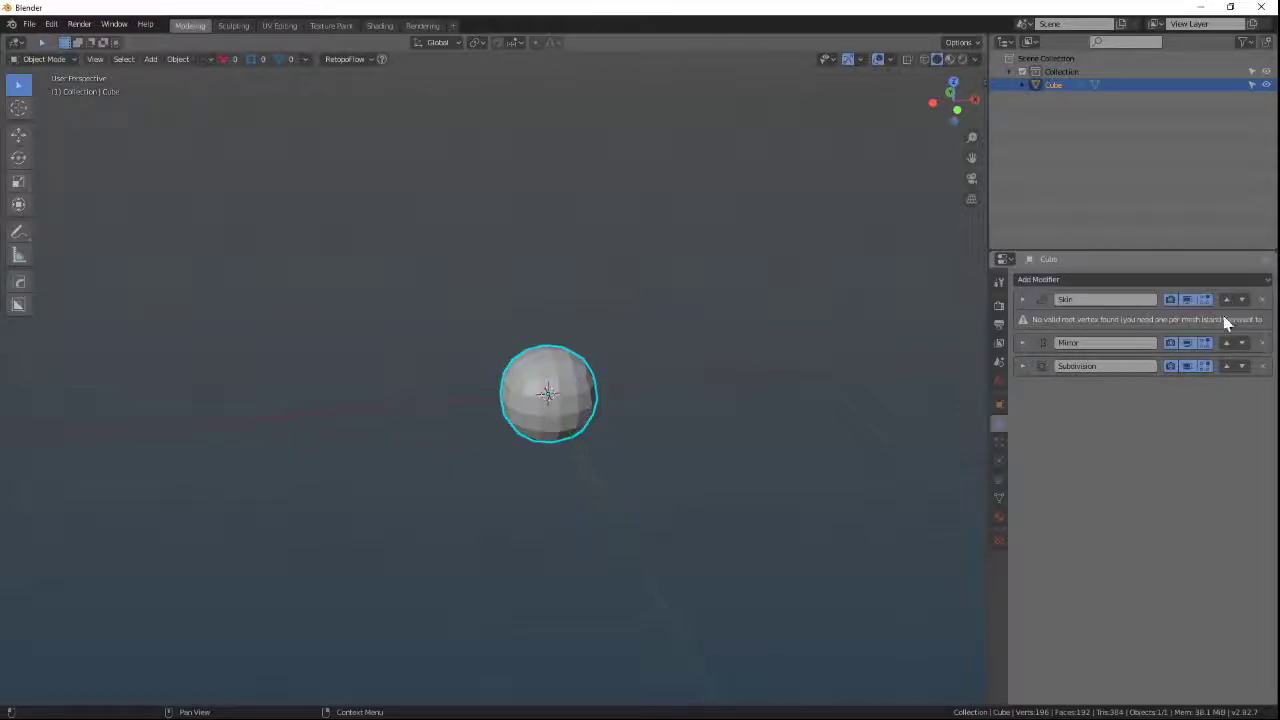
{"action": "left_click", "coordinate": [1227, 345]}
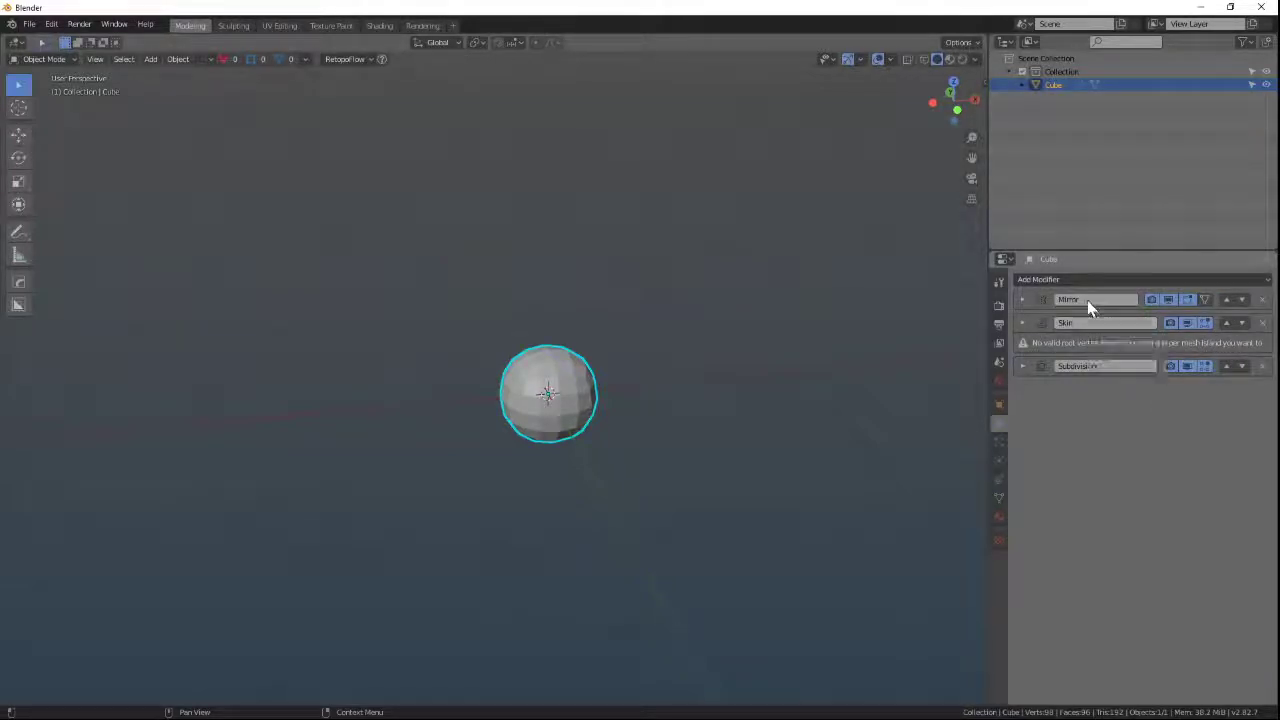
{"action": "left_click", "coordinate": [1024, 299]}
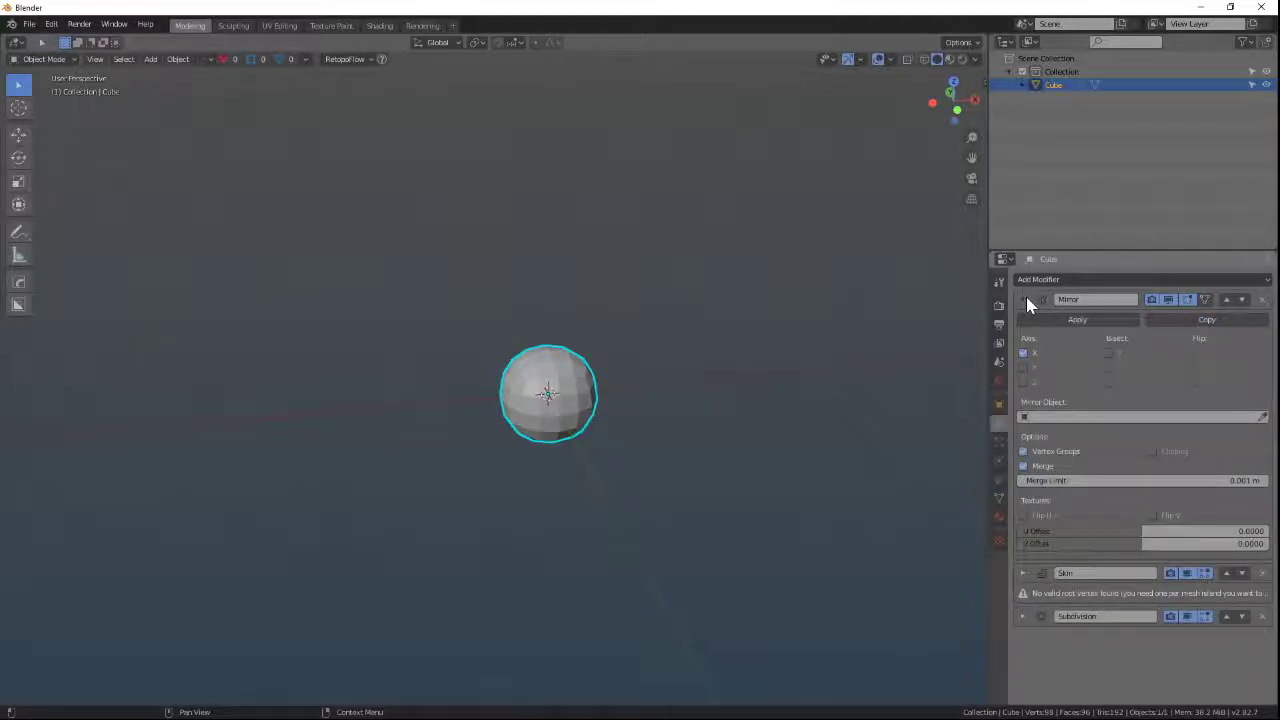
{"action": "left_click", "coordinate": [1109, 354]}
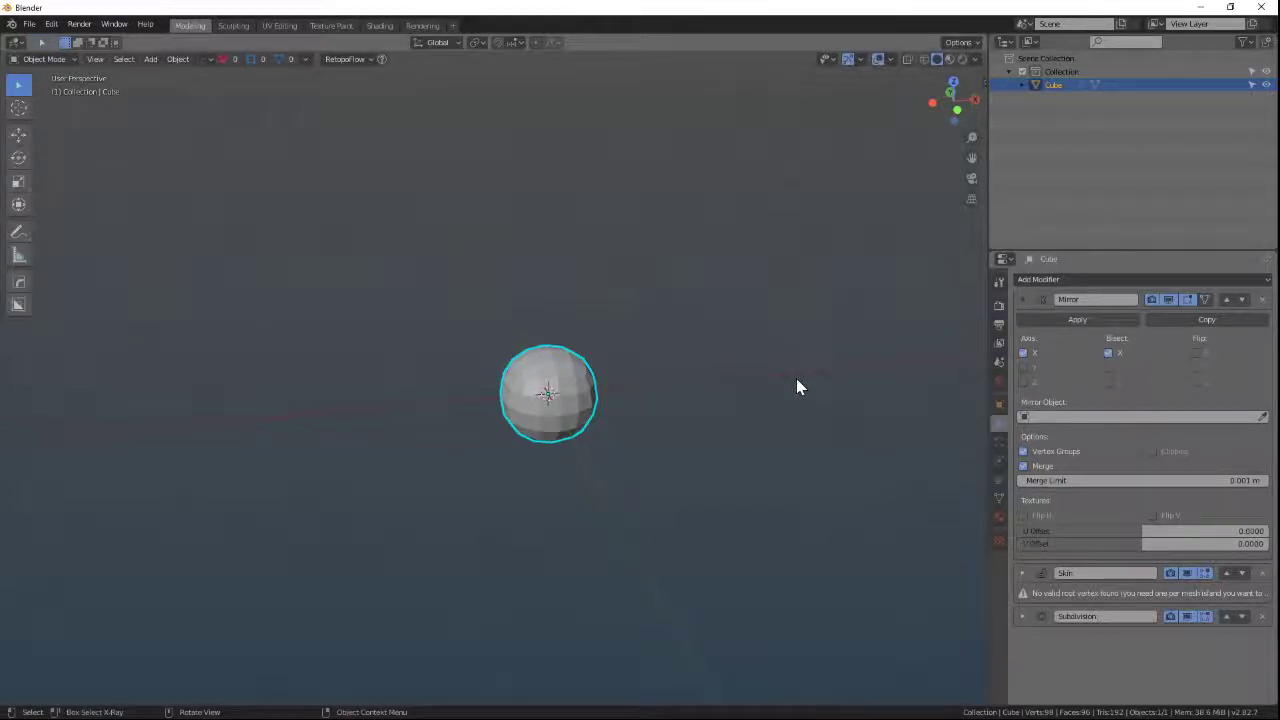
{"action": "key", "text": "KP_1"}
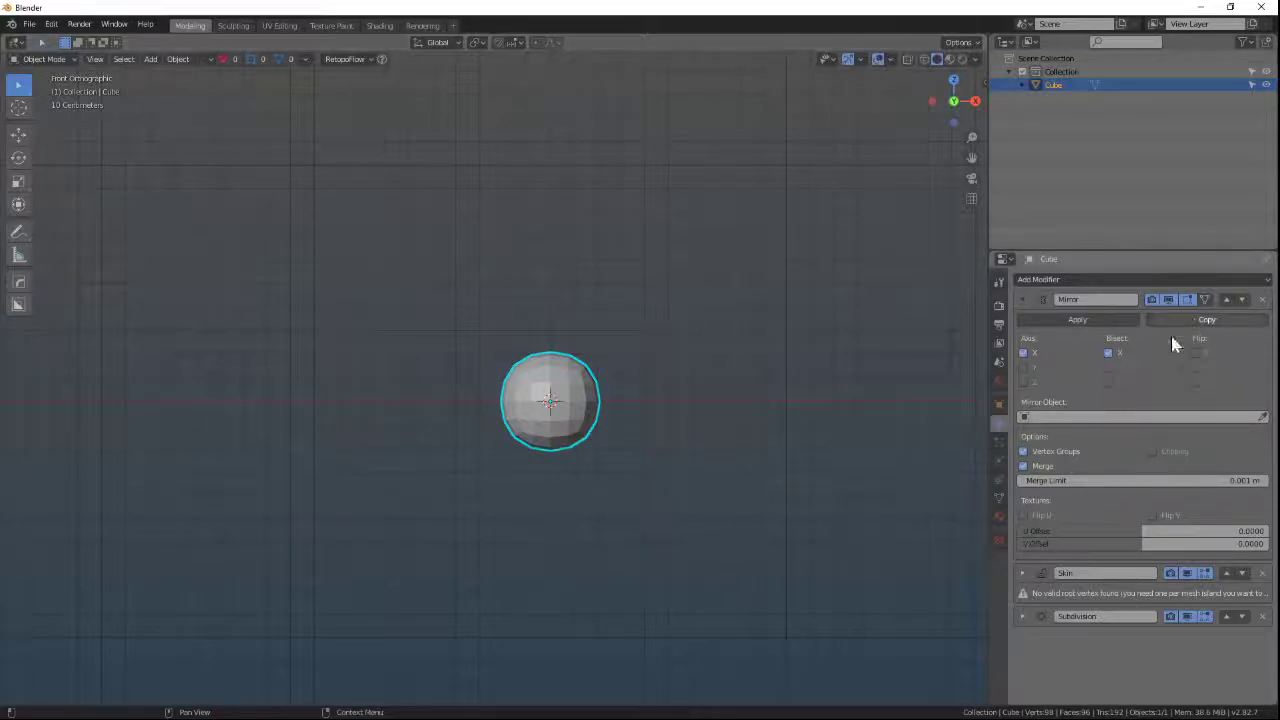
{"action": "left_click", "coordinate": [1195, 353]}
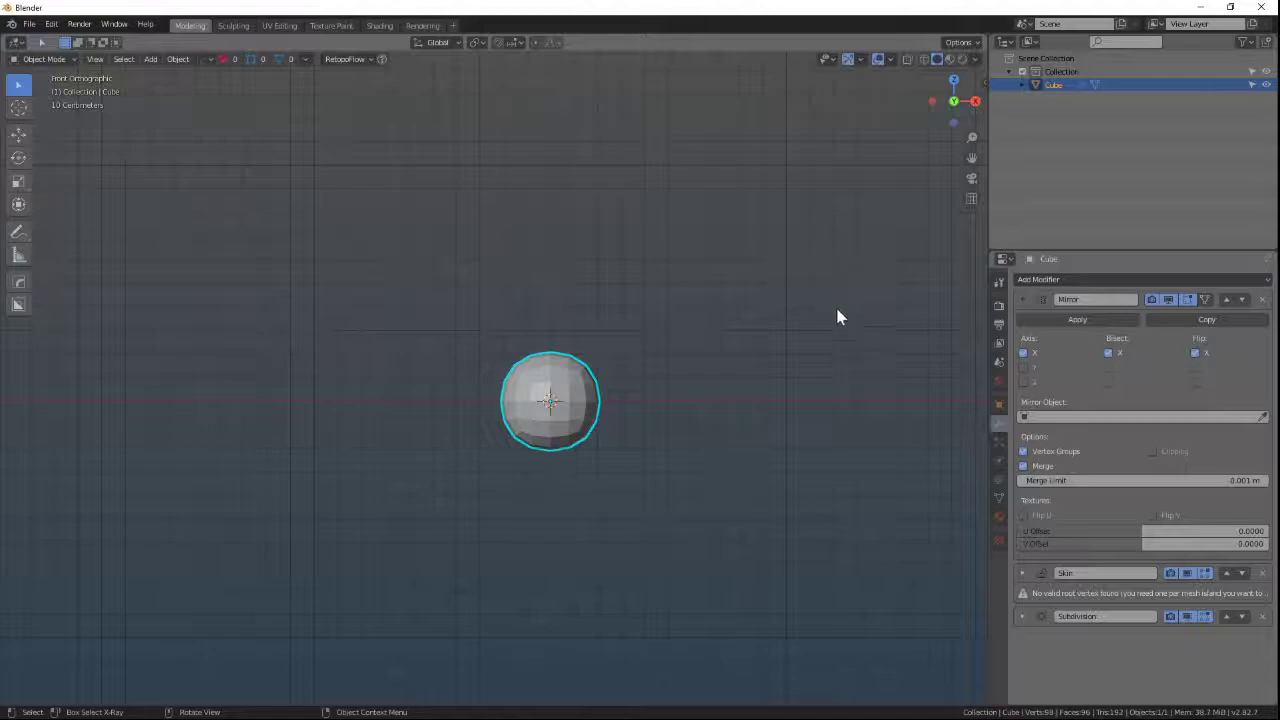
{"action": "left_click", "coordinate": [1195, 353]}
{"action": "left_click", "coordinate": [1026, 300]}
Turn on Smooth Shading in the Skin modifier and collapse its settings.
{"action": "left_click", "coordinate": [1025, 323]}
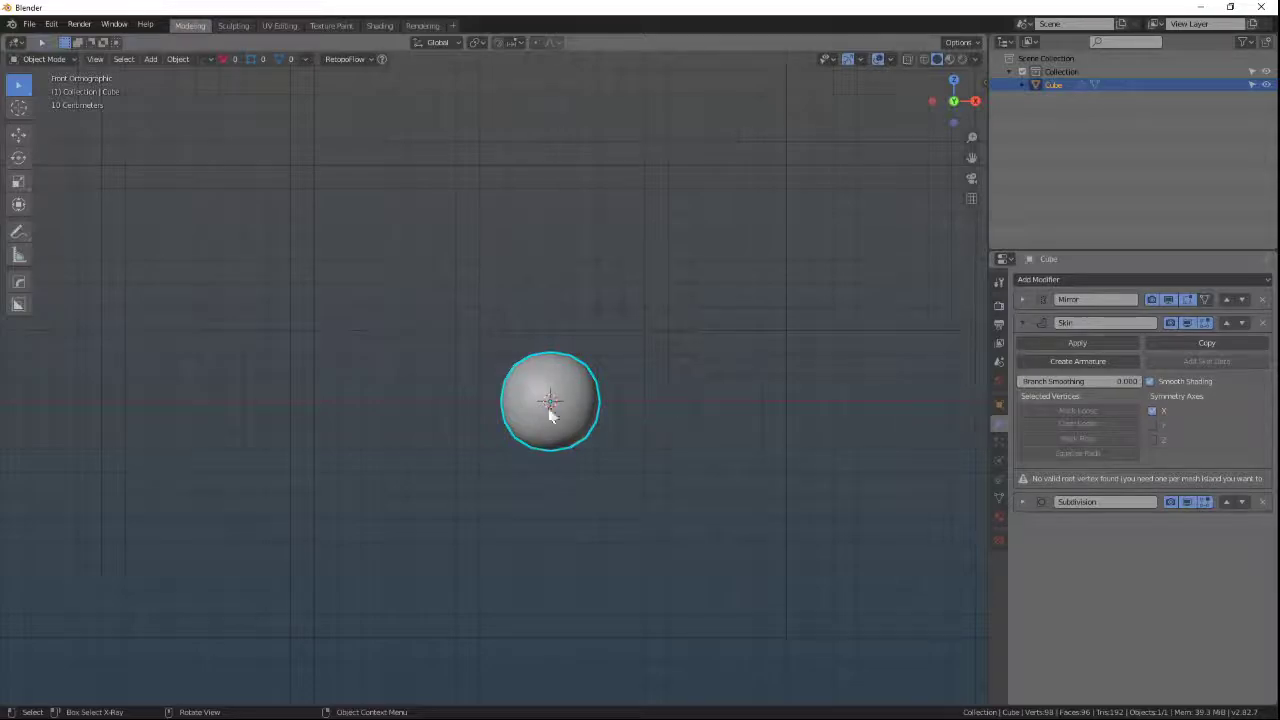
{"action": "left_click", "coordinate": [1035, 324]}
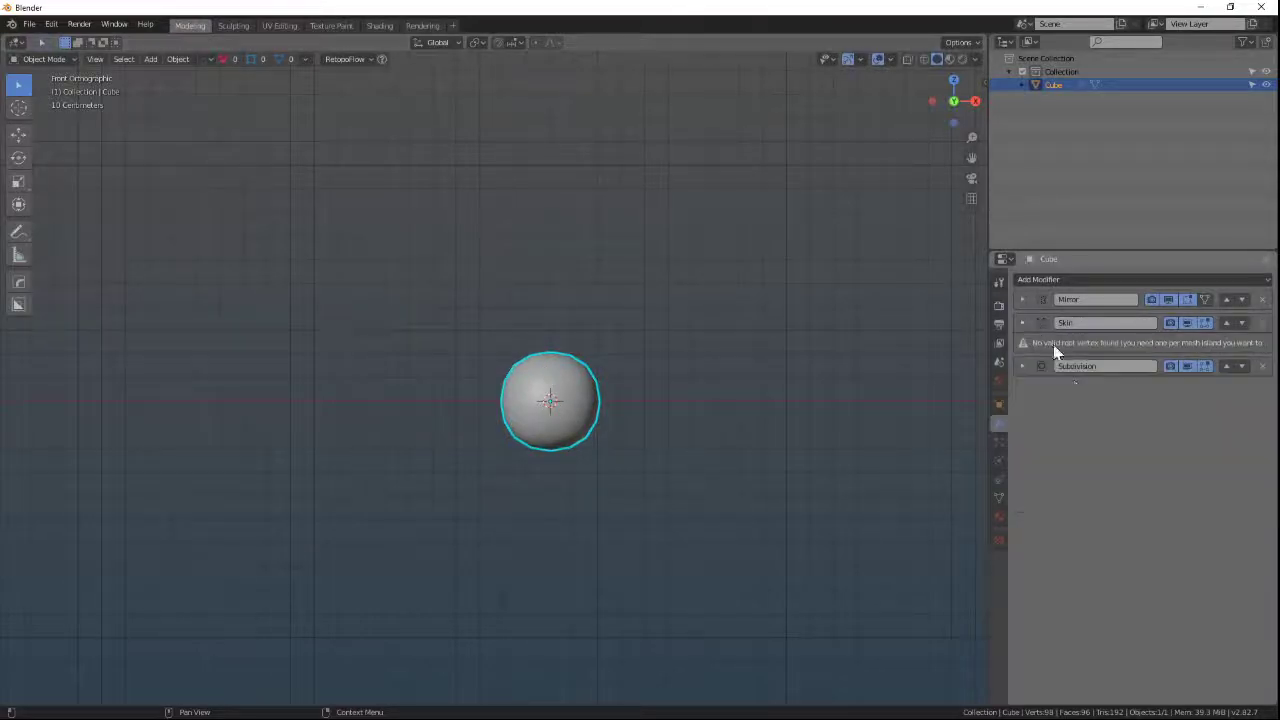
{"action": "middle_click_drag", "start_coordinate": [640, 418], "coordinate": [617, 471], "text": "shift"}
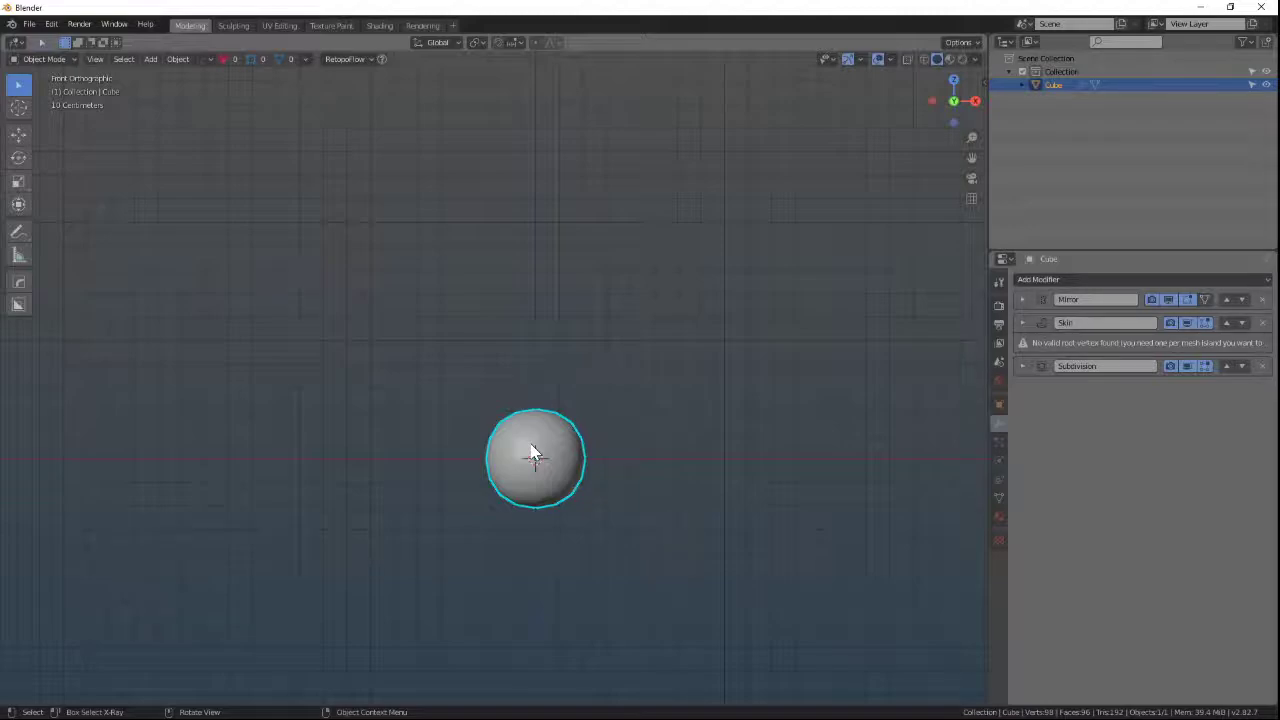
Switch the skinned single-vertex object to Edit Mode in the front view.
{"action": "key", "text": "ctrl+Tab"}
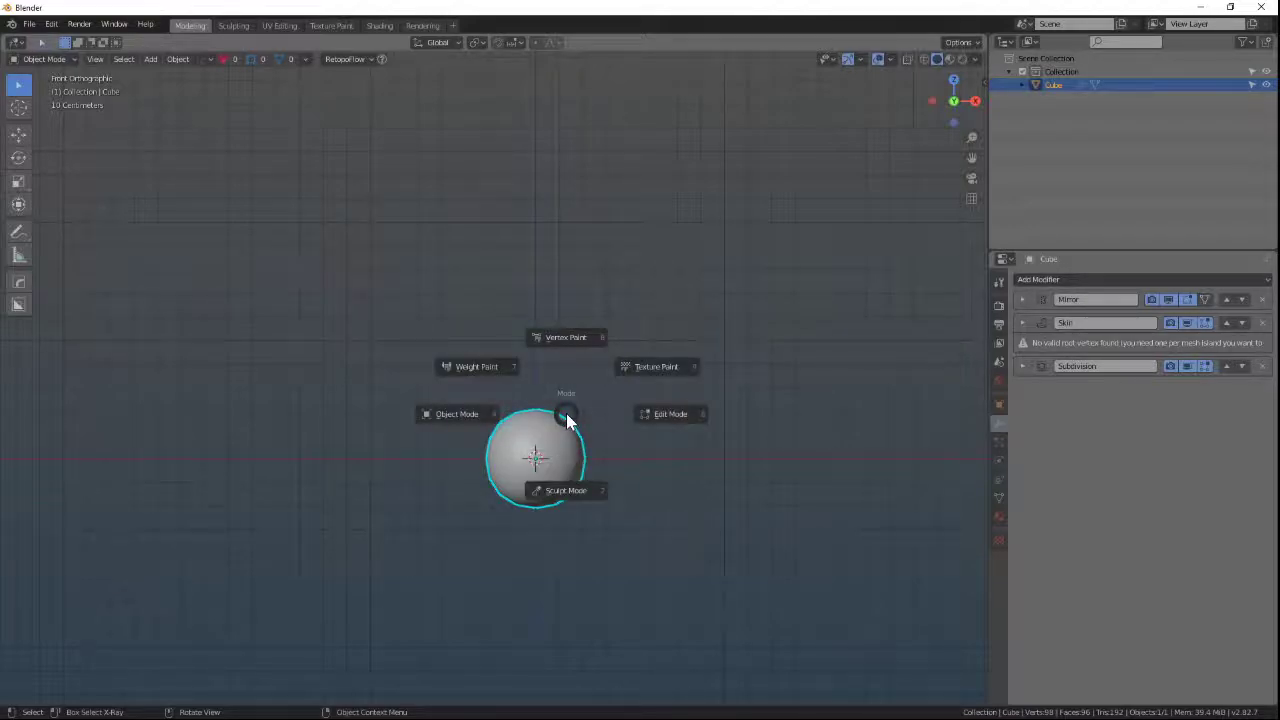
{"action": "left_click", "coordinate": [664, 417]}
{"action": "middle_click_drag", "start_coordinate": [642, 487], "coordinate": [559, 446], "text": "shift"}
{"action": "scroll", "coordinate": [649, 400], "scroll_direction": "up", "scroll_amount": 5}
{"action": "scroll", "coordinate": [651, 357], "scroll_direction": "down", "scroll_amount": 3}
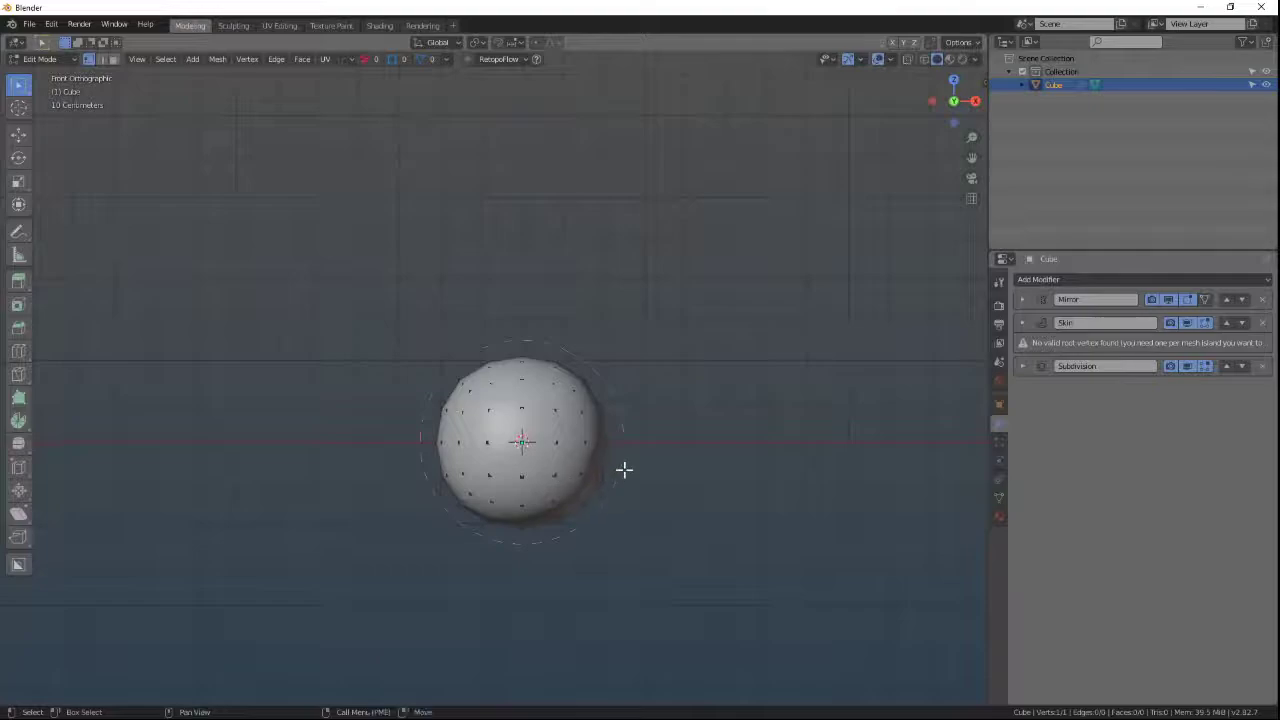
{"action": "middle_click_drag", "start_coordinate": [623, 469], "coordinate": [609, 517], "text": "shift"}
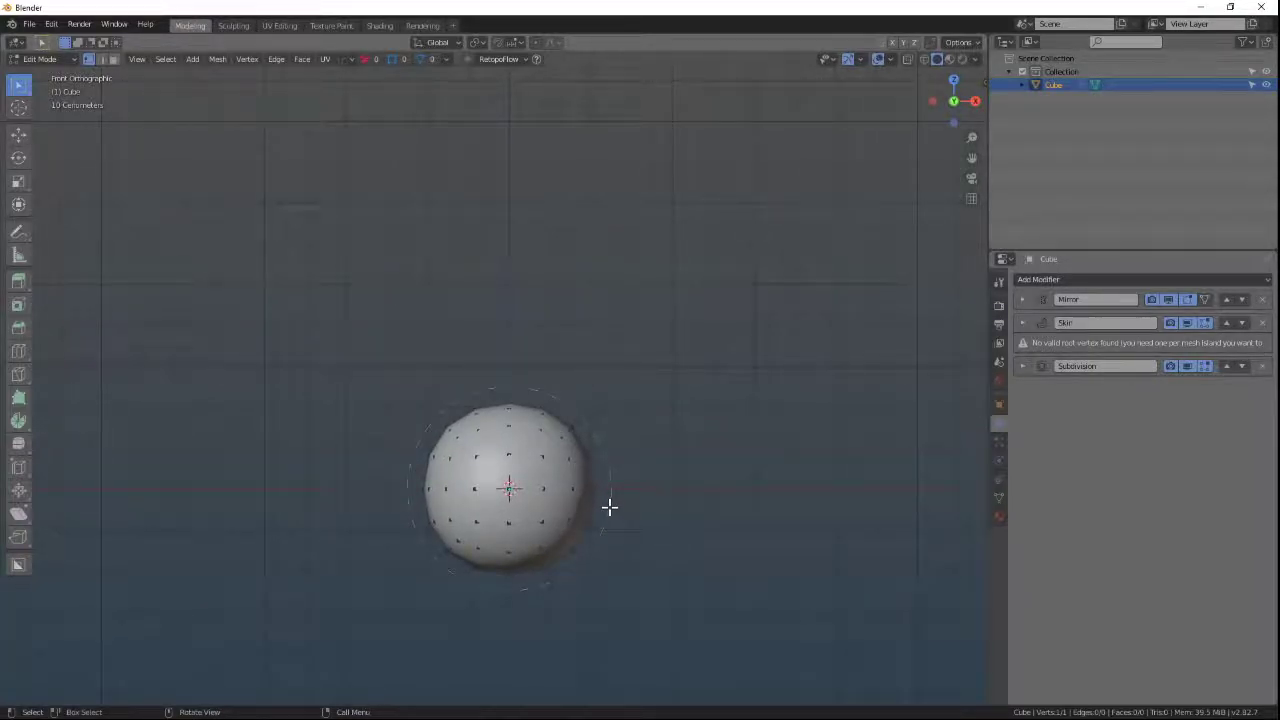
{"action": "scroll", "coordinate": [530, 480], "scroll_direction": "down", "scroll_amount": 1}
{"action": "middle_click_drag", "start_coordinate": [514, 463], "coordinate": [521, 538], "text": "shift"}
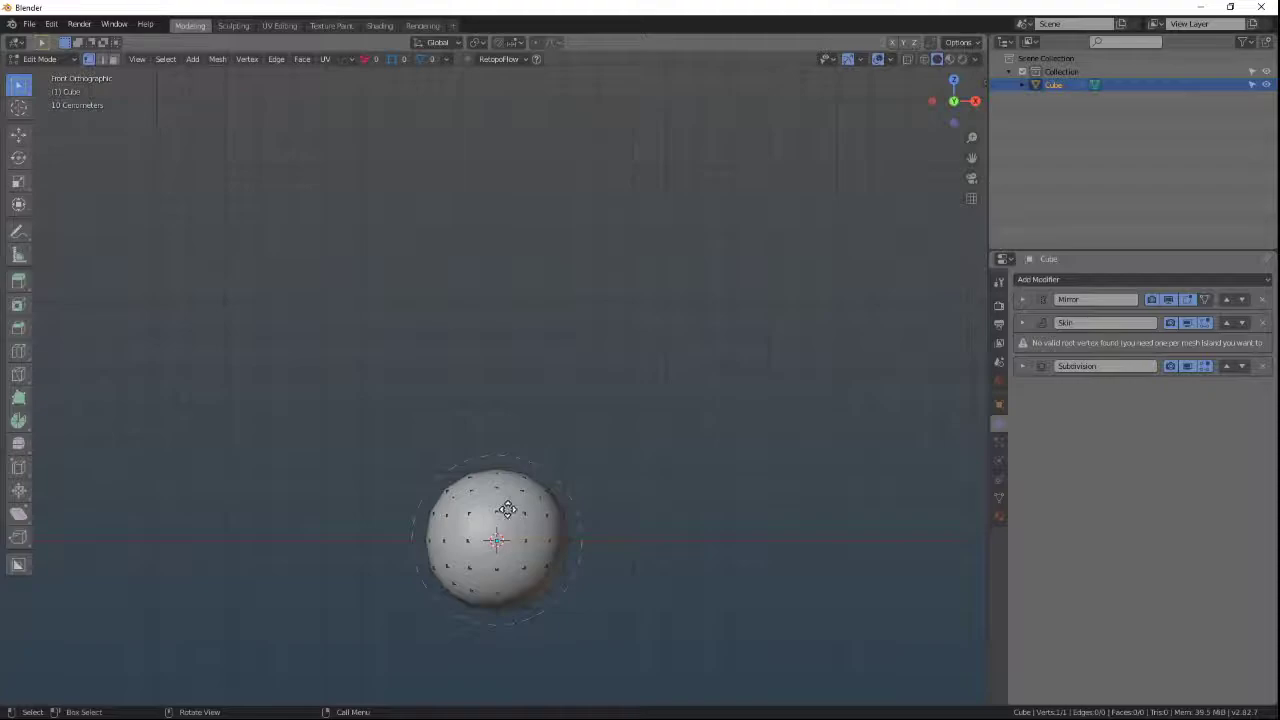
Extrude the single vertex straight up along the Z axis to form the body's central edge.
{"action": "key", "text": "e"}
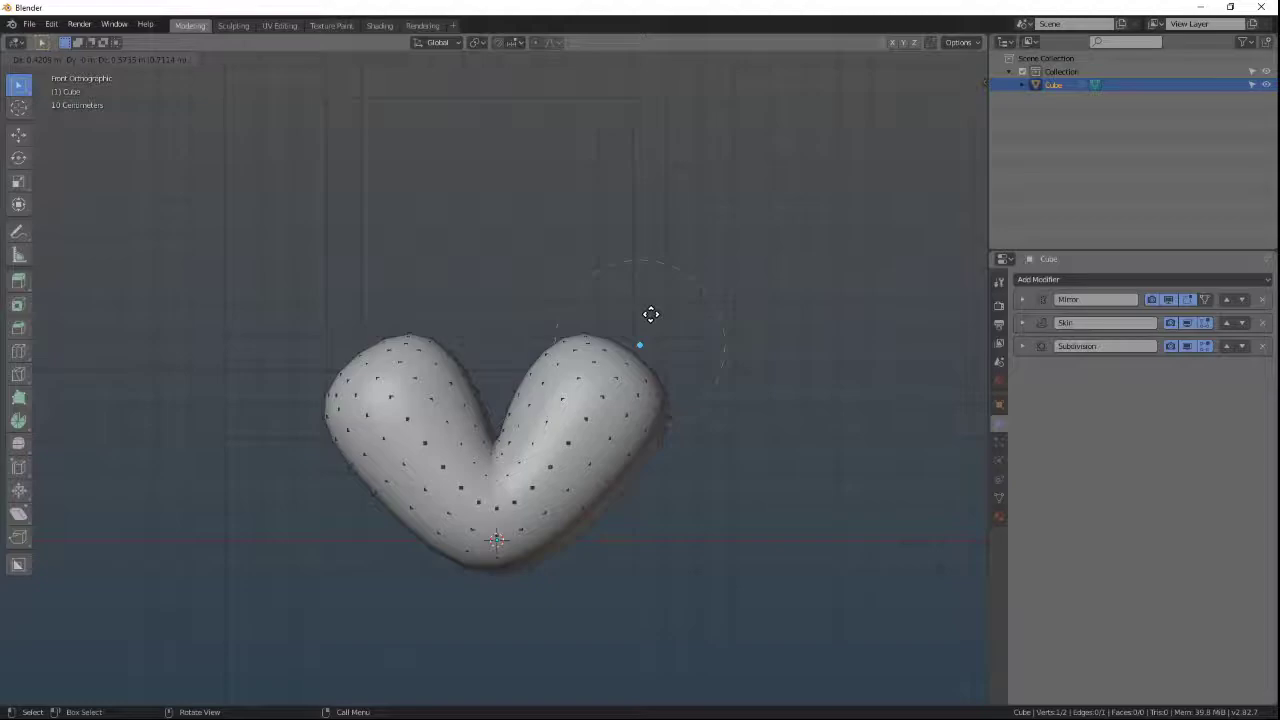
{"action": "key", "text": "z"}
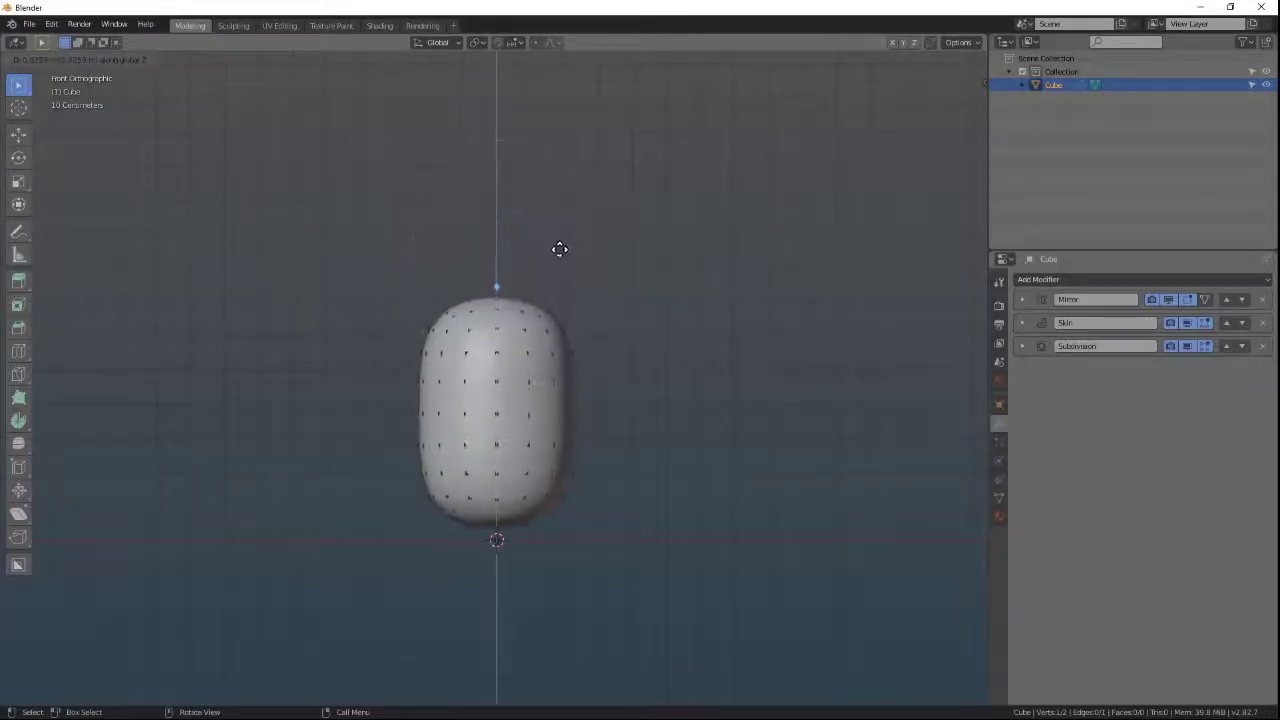
{"action": "left_click", "coordinate": [571, 208]}
Select both end vertices of the central edge and subdivide it once.
{"action": "middle_click_drag", "start_coordinate": [674, 406], "coordinate": [663, 507], "text": "shift"}
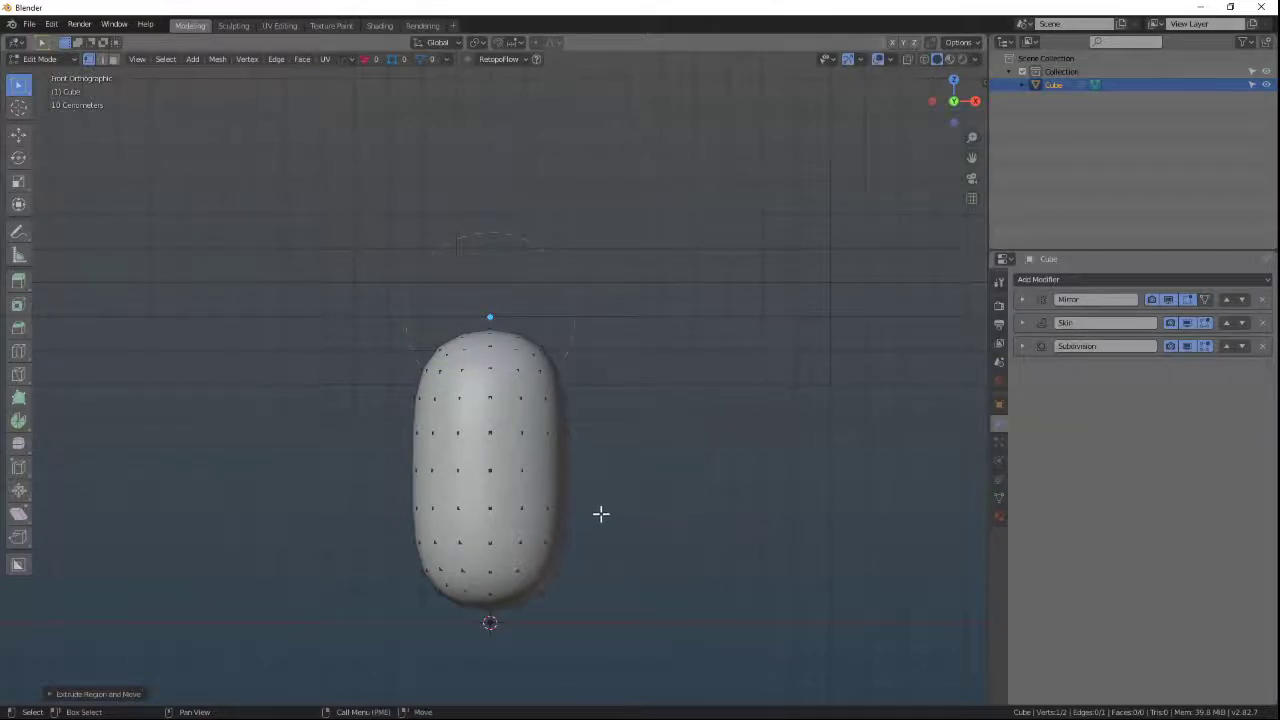
{"action": "middle_click_drag", "start_coordinate": [600, 514], "coordinate": [663, 440], "text": "shift"}
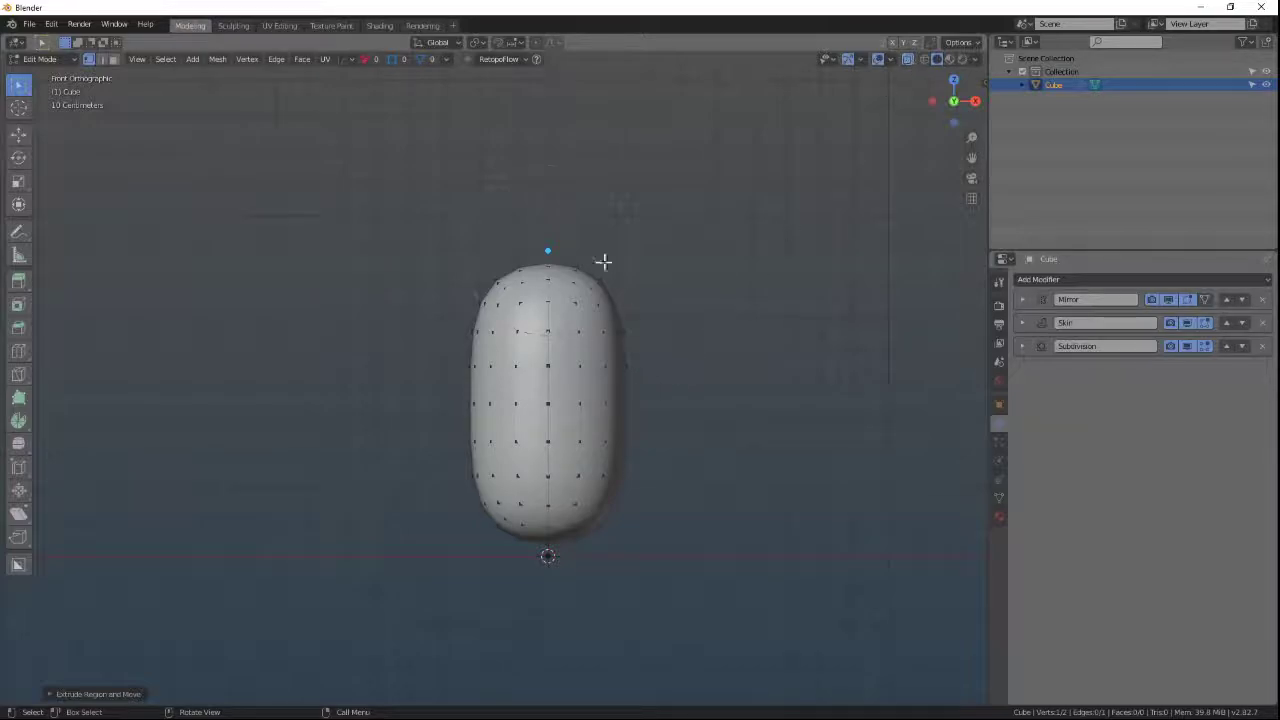
{"action": "left_click", "coordinate": [563, 566]}
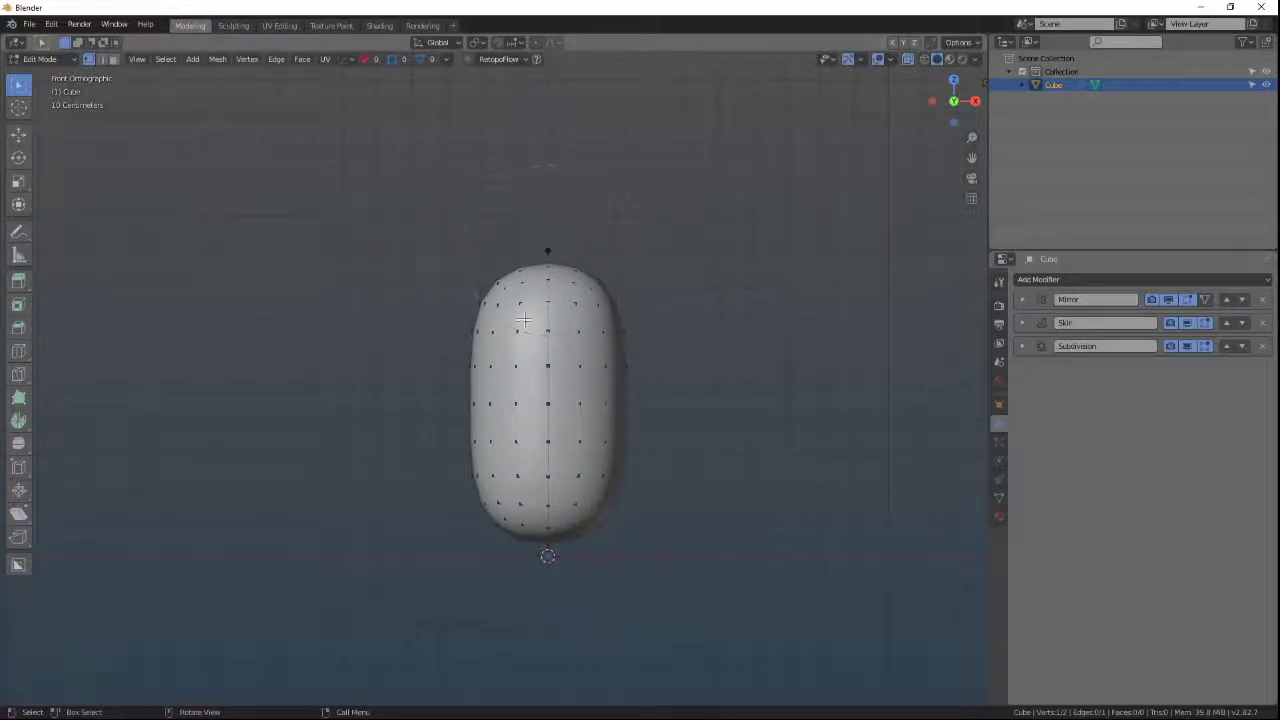
{"action": "left_click_drag", "start_coordinate": [518, 254], "coordinate": [611, 214]}
{"action": "left_click_drag", "start_coordinate": [514, 517], "coordinate": [636, 597], "text": "shift"}
{"action": "right_click", "coordinate": [552, 399]}
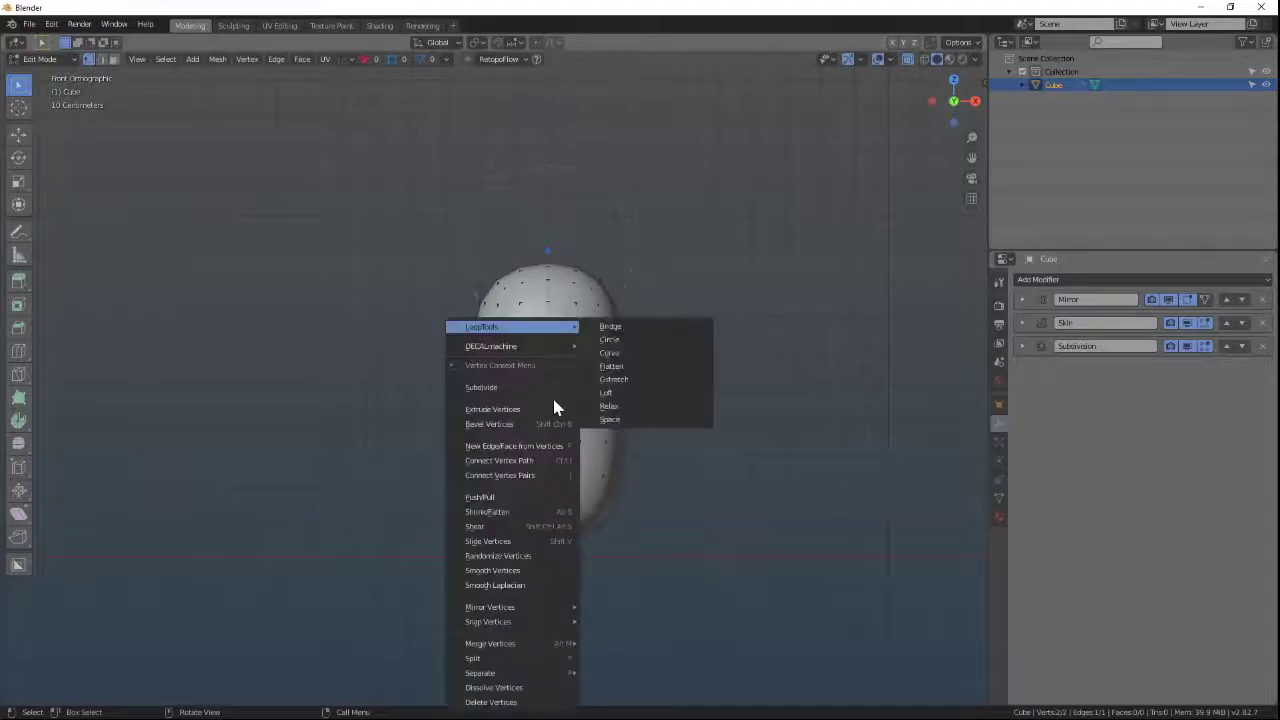
{"action": "left_click", "coordinate": [544, 395]}
Try moving the new middle vertex freely and undo the move.
{"action": "left_click", "coordinate": [519, 370]}
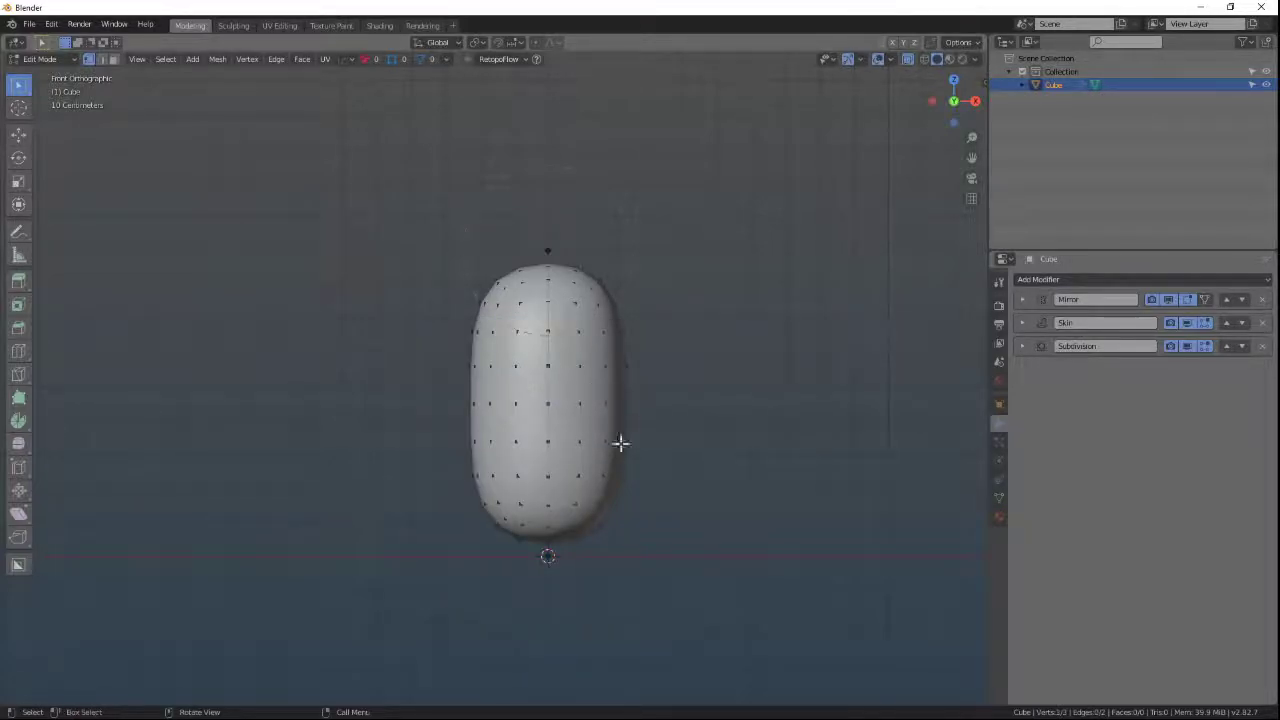
{"action": "key", "text": "g"}
{"action": "left_click", "coordinate": [534, 418]}
{"action": "key", "text": "ctrl+z"}
Try subdividing the central edges again and moving the middle vertex sideways, undoing both operations.
{"action": "left_click", "coordinate": [548, 554], "text": "shift"}
{"action": "left_click", "coordinate": [538, 244], "text": "shift"}
{"action": "right_click", "coordinate": [563, 428]}
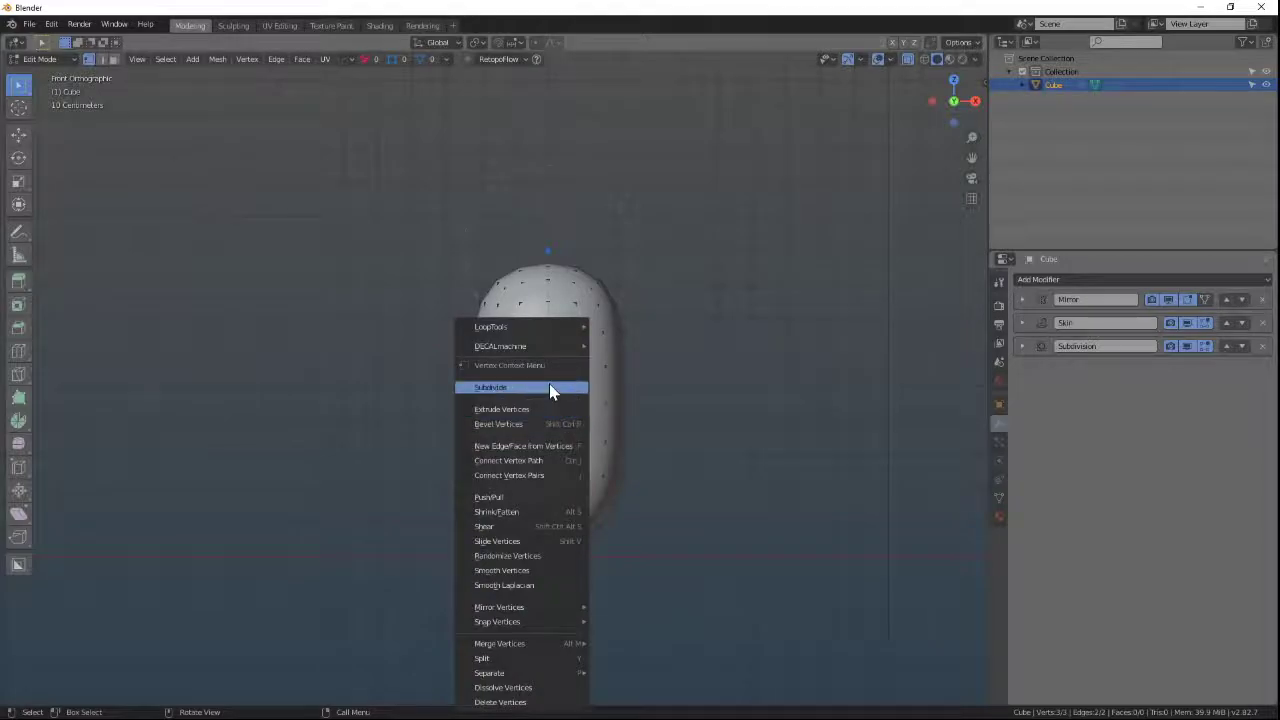
{"action": "left_click", "coordinate": [549, 386]}
{"action": "left_click", "coordinate": [592, 443]}
{"action": "key", "text": "g"}
{"action": "left_click", "coordinate": [506, 422]}
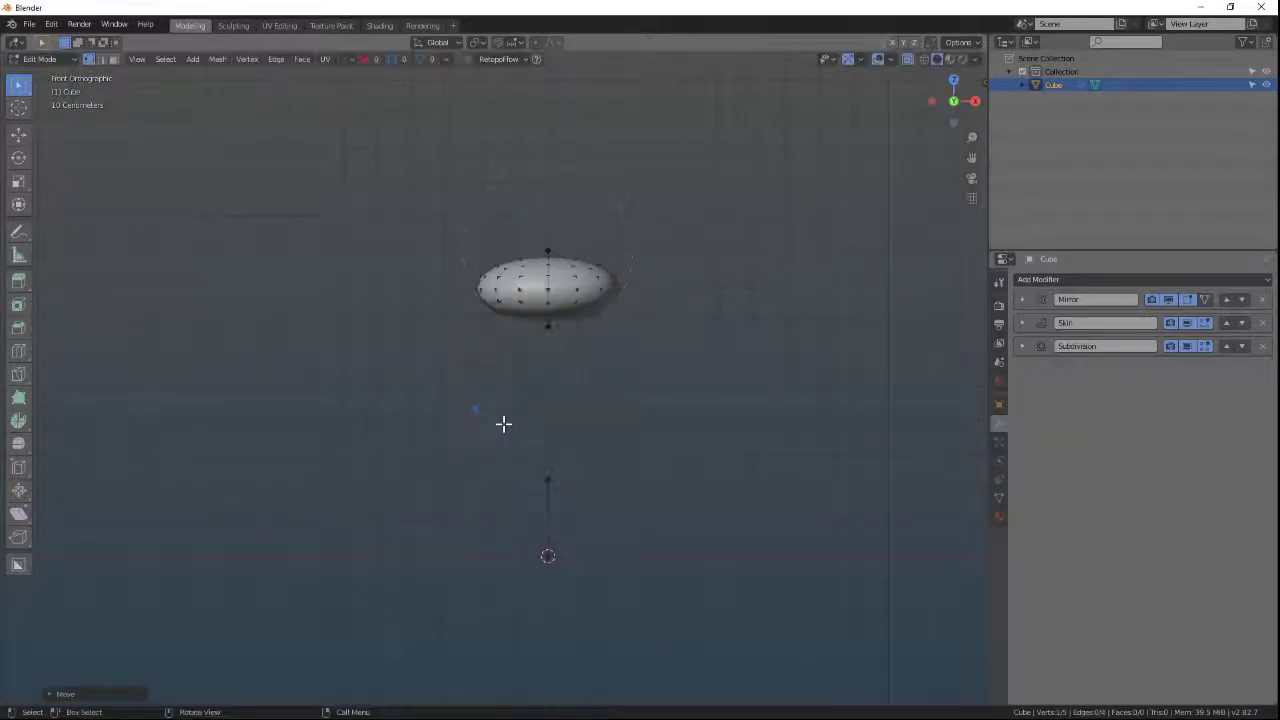
{"action": "key", "text": "ctrl+z"}
{"action": "key", "text": "ctrl+z"}
{"action": "key", "text": "ctrl+z"}
Lower the body's top vertex along the Z axis in the right view.
{"action": "middle_click_drag", "start_coordinate": [623, 466], "coordinate": [662, 481]}
{"action": "scroll", "coordinate": [517, 563], "scroll_direction": "up", "scroll_amount": 3}
{"action": "scroll", "coordinate": [618, 530], "scroll_direction": "up", "scroll_amount": 2}
{"action": "key", "text": "KP_1"}
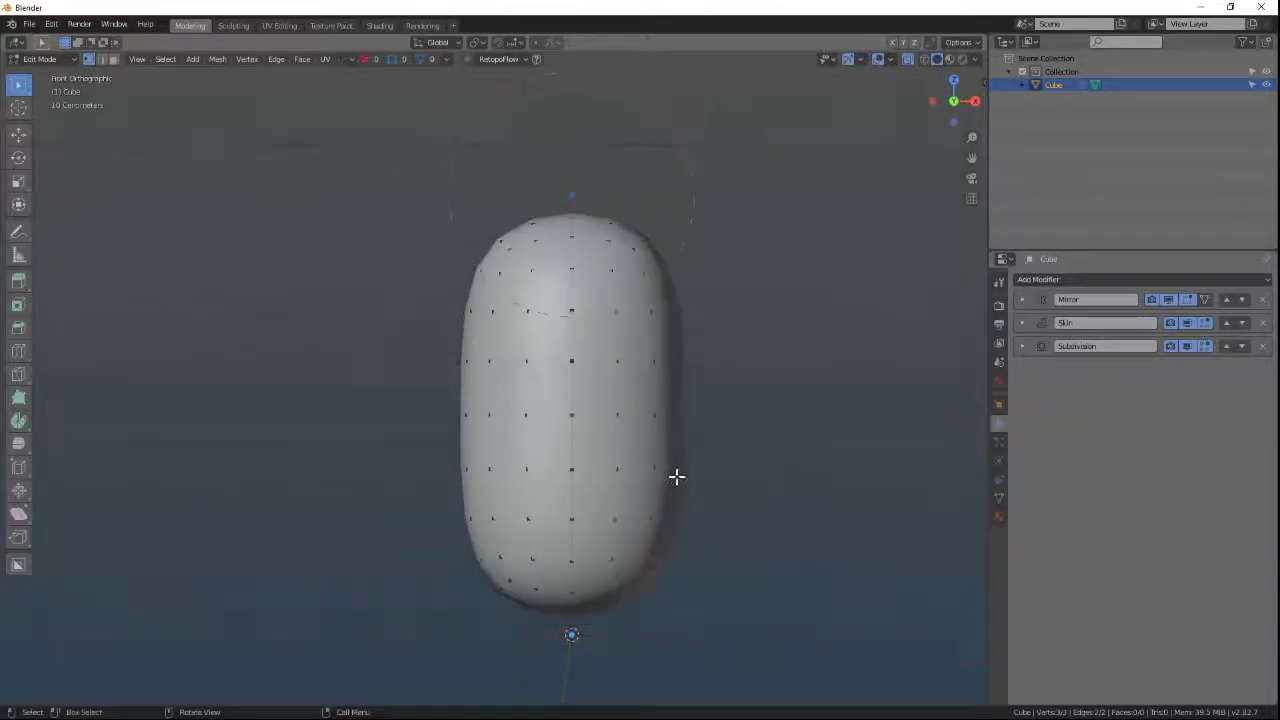
{"action": "scroll", "coordinate": [674, 477], "scroll_direction": "down", "scroll_amount": 2}
{"action": "left_click_drag", "start_coordinate": [491, 243], "coordinate": [623, 337]}
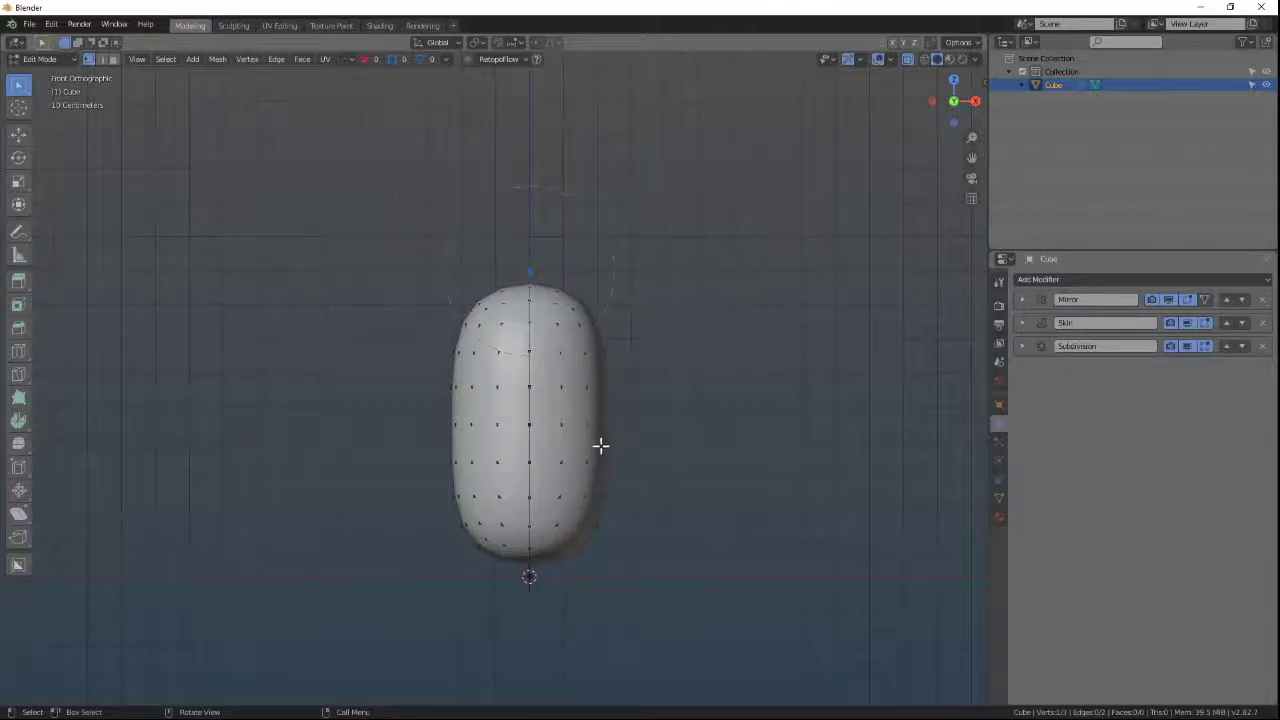
{"action": "key", "text": "KP_3"}
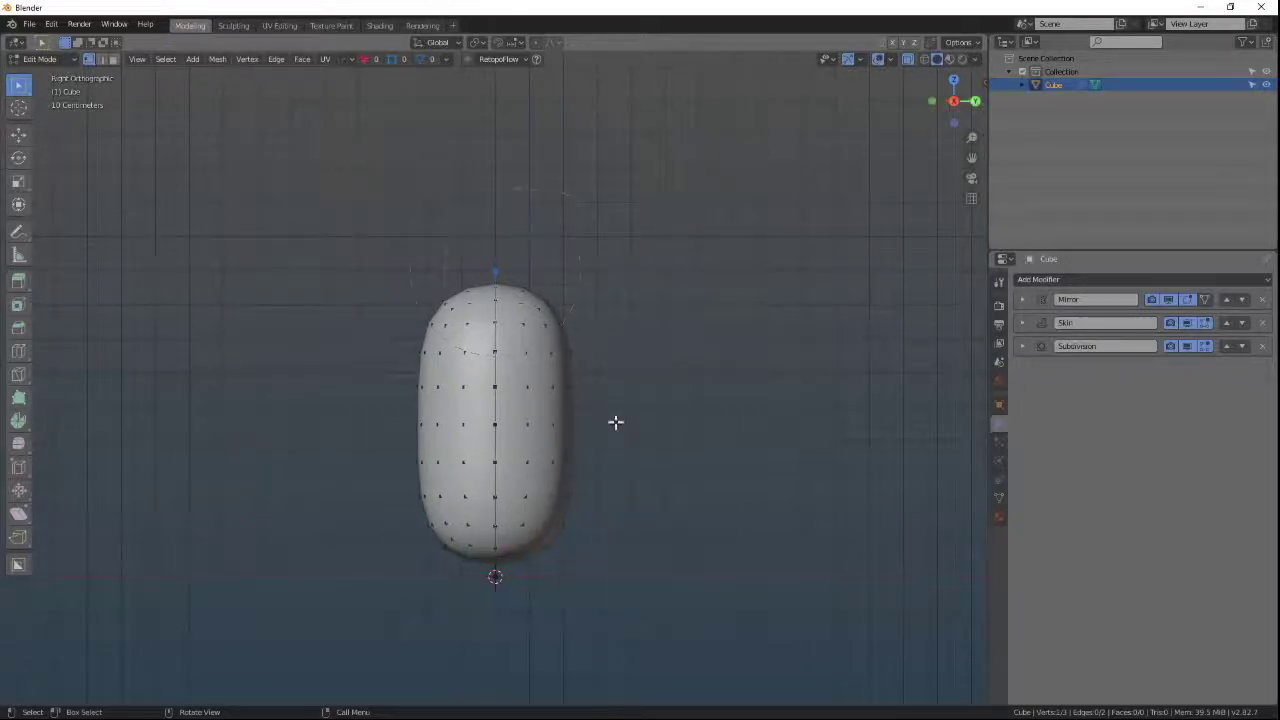
{"action": "key", "text": "g"}
{"action": "key", "text": "z"}
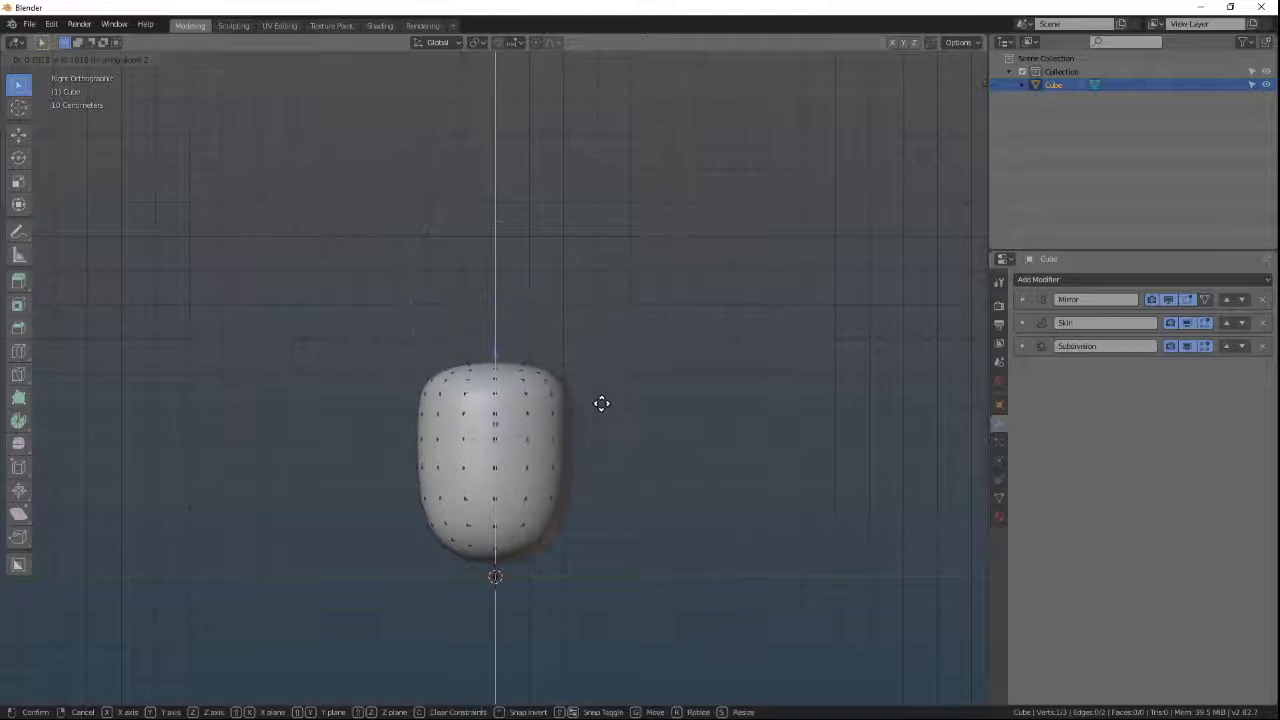
{"action": "left_click", "coordinate": [457, 405]}
Move the body's middle vertex about 0.13 m forward and slightly down in the right view.
{"action": "key", "text": "ctrl+z"}
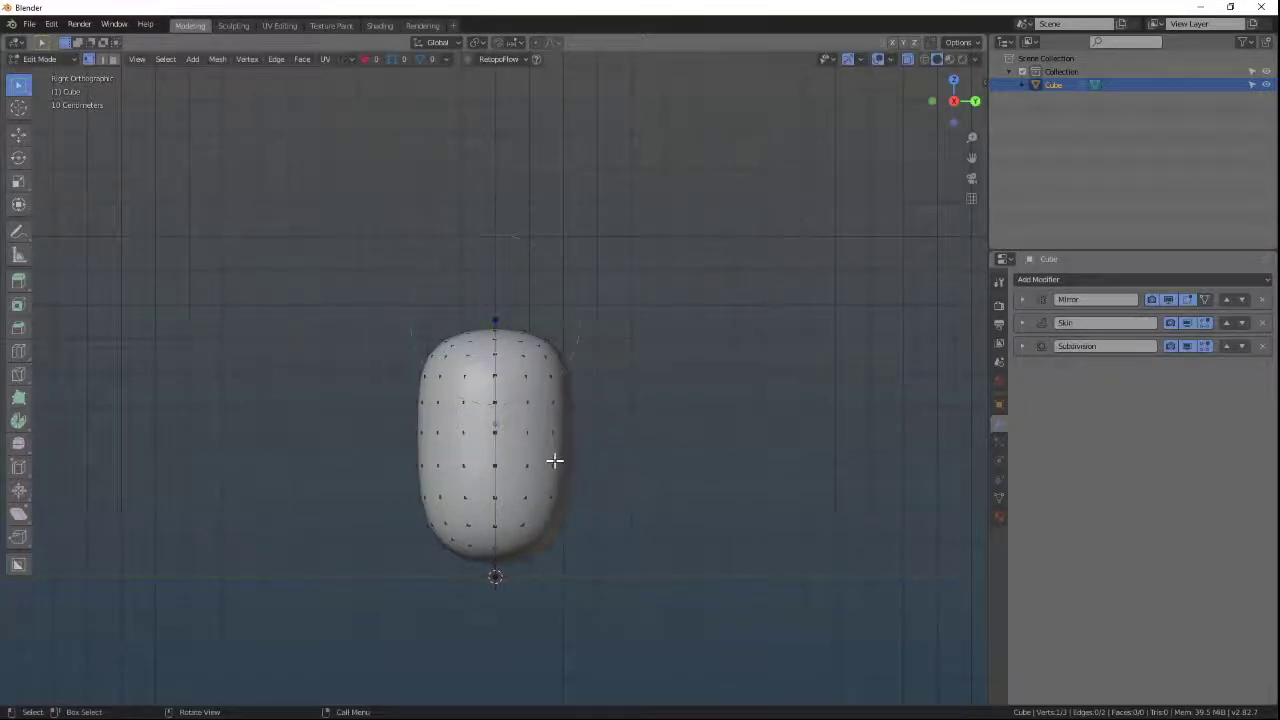
{"action": "key", "text": "g"}
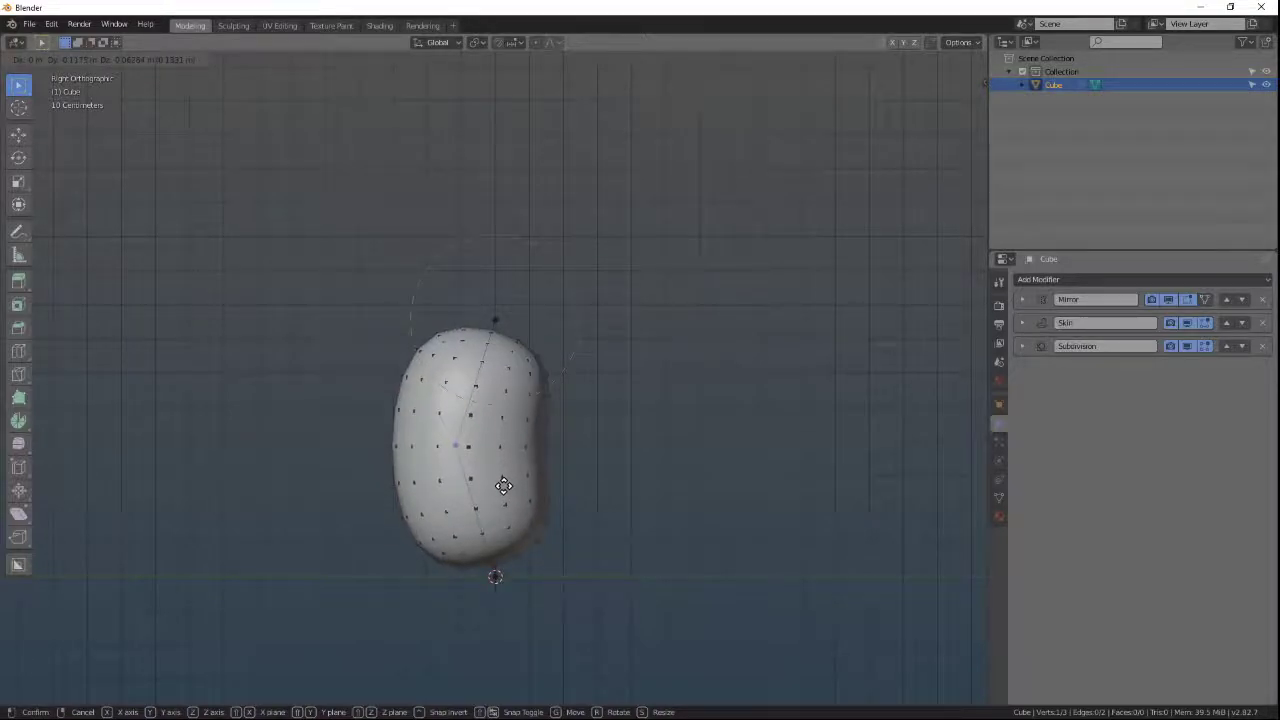
{"action": "left_click", "coordinate": [503, 486]}
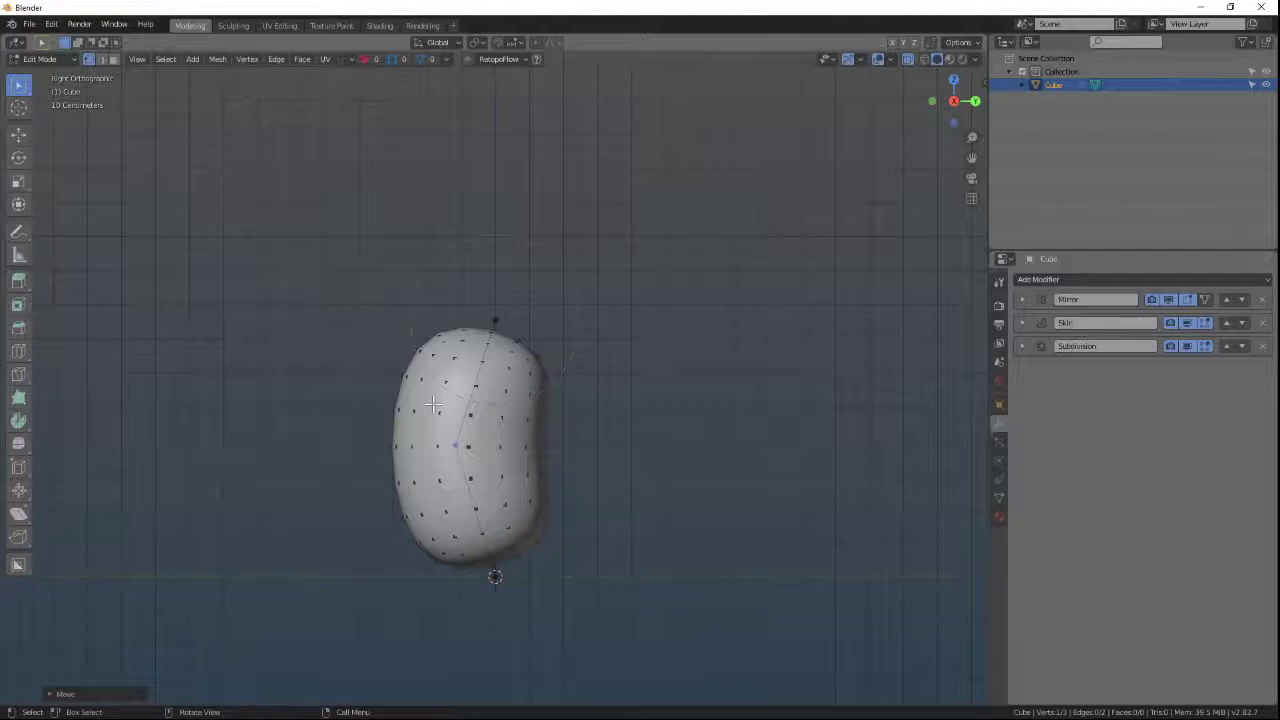
Shrink the skin radius at the body's bottom and top vertices in the front view.
{"action": "key", "text": "KP_1"}
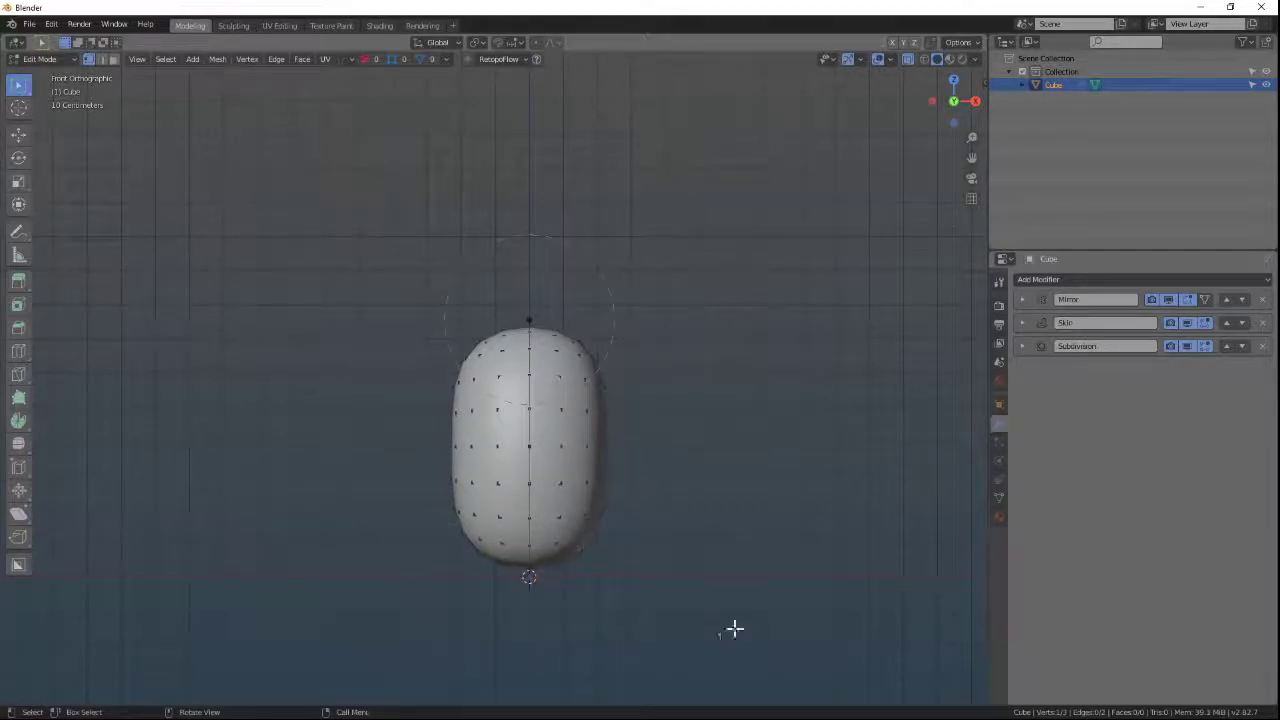
{"action": "key", "text": "s"}
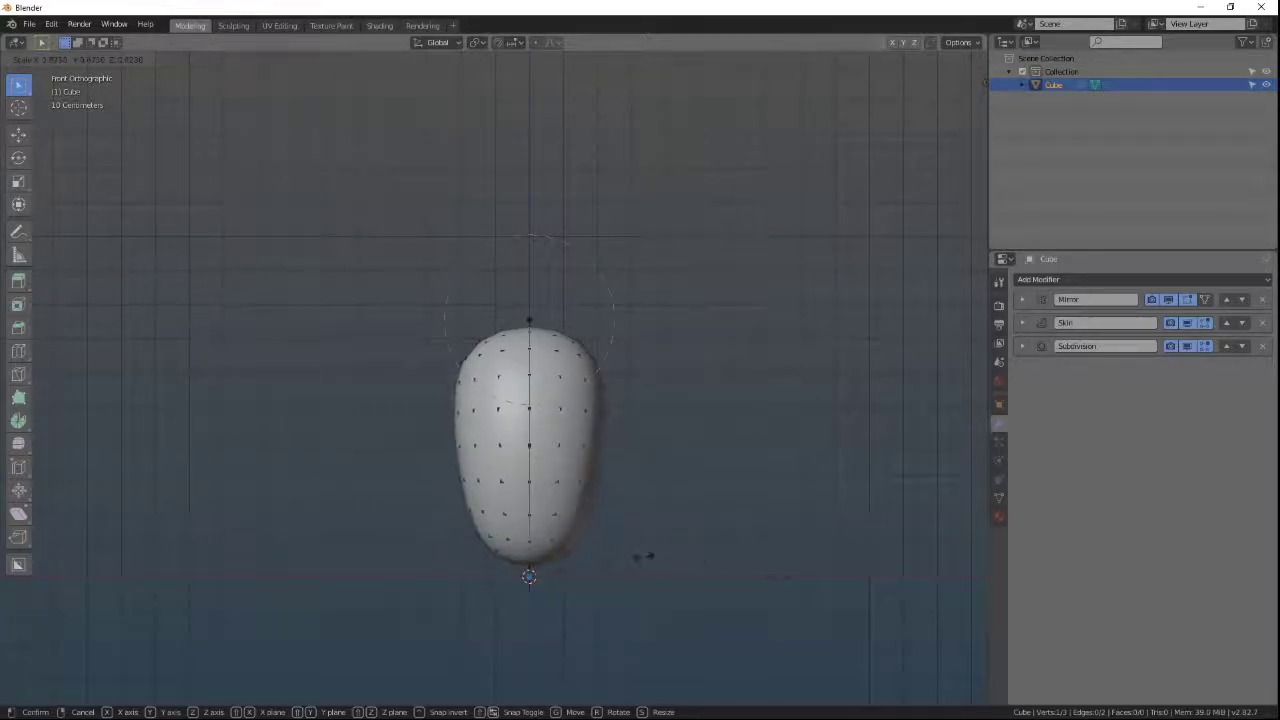
{"action": "left_click", "coordinate": [655, 560]}
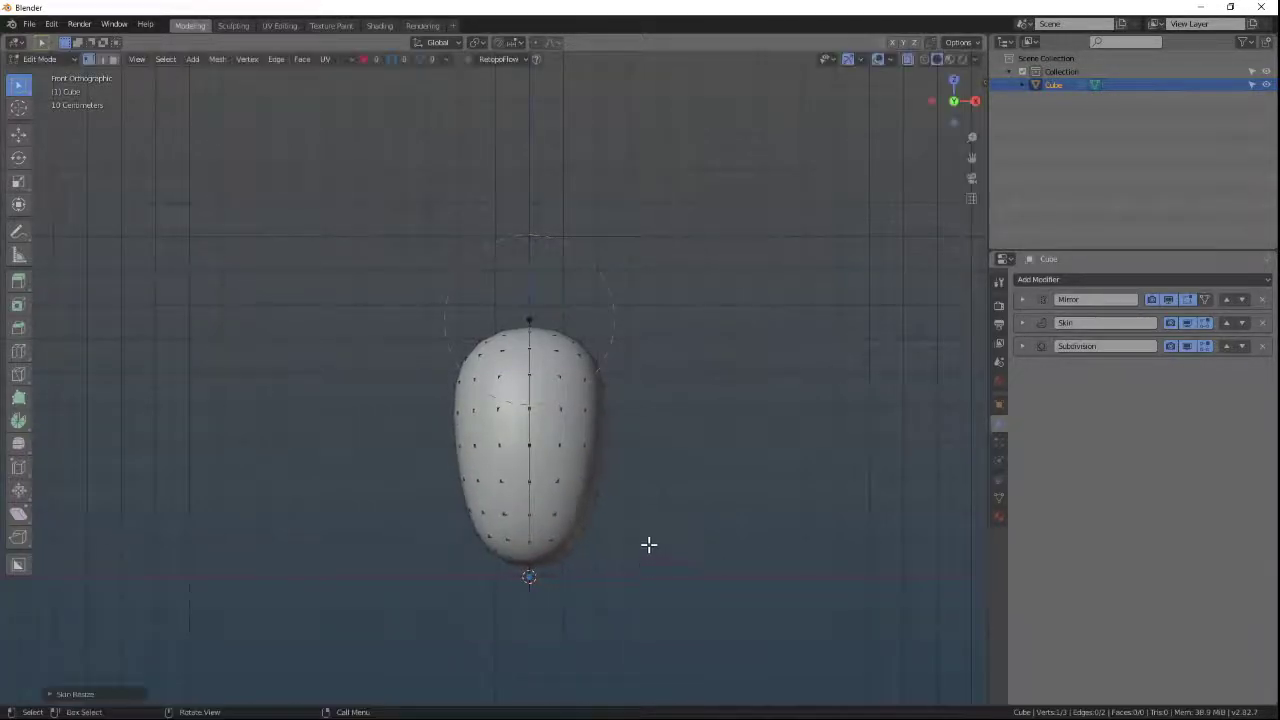
{"action": "key", "text": "ctrl+a"}
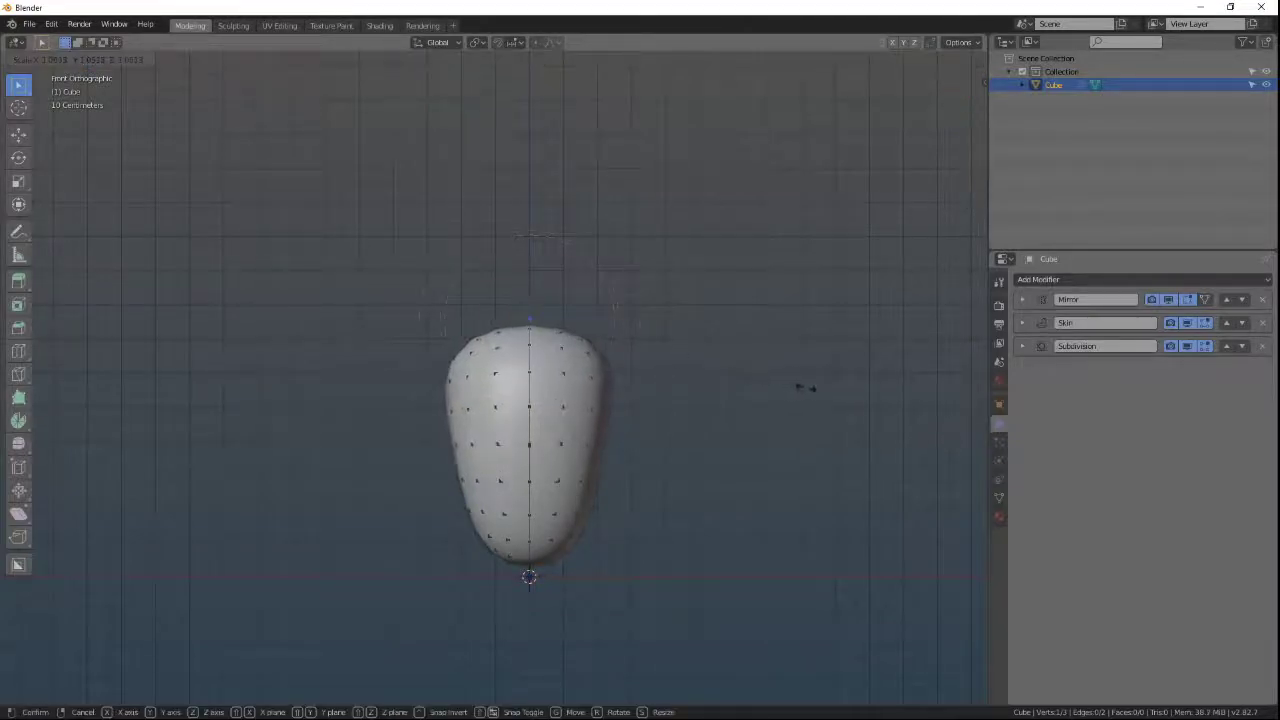
{"action": "left_click", "coordinate": [670, 368]}
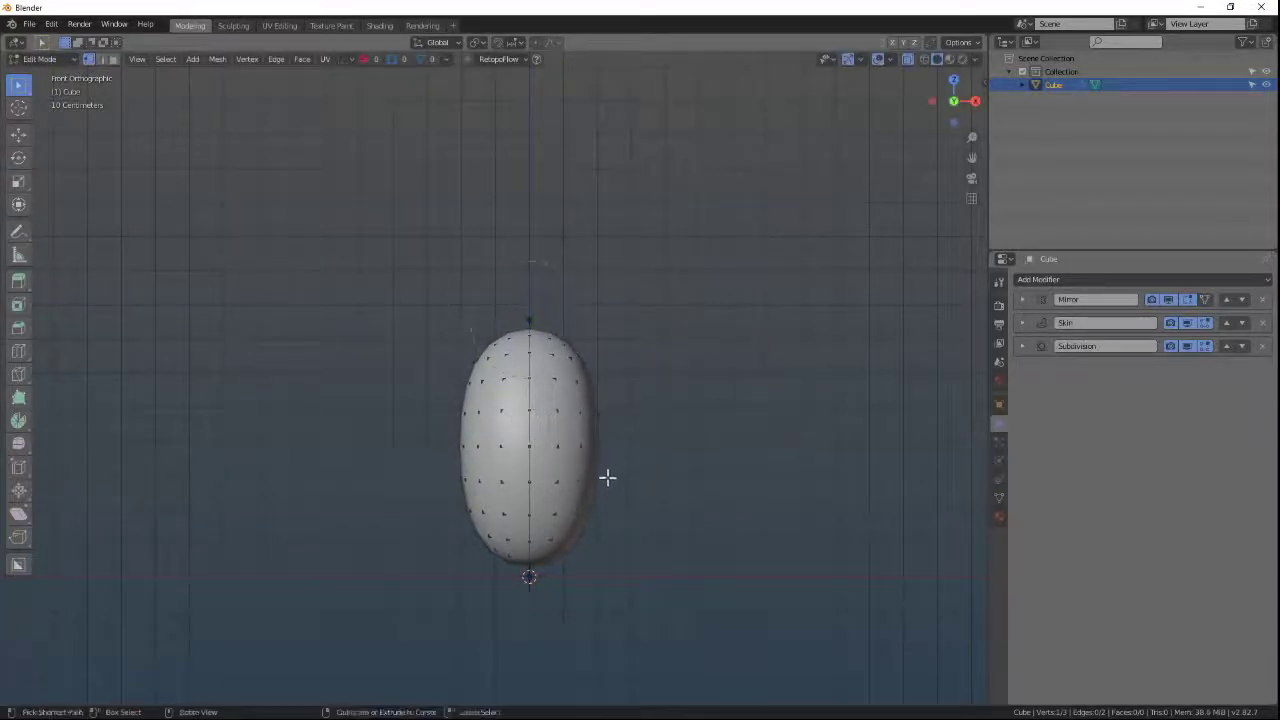
Enlarge the skin radius at the body's middle vertex to round out the belly.
{"action": "key", "text": "ctrl+a"}
{"action": "left_click", "coordinate": [735, 545]}
{"action": "middle_click_drag", "start_coordinate": [743, 549], "coordinate": [640, 549]}
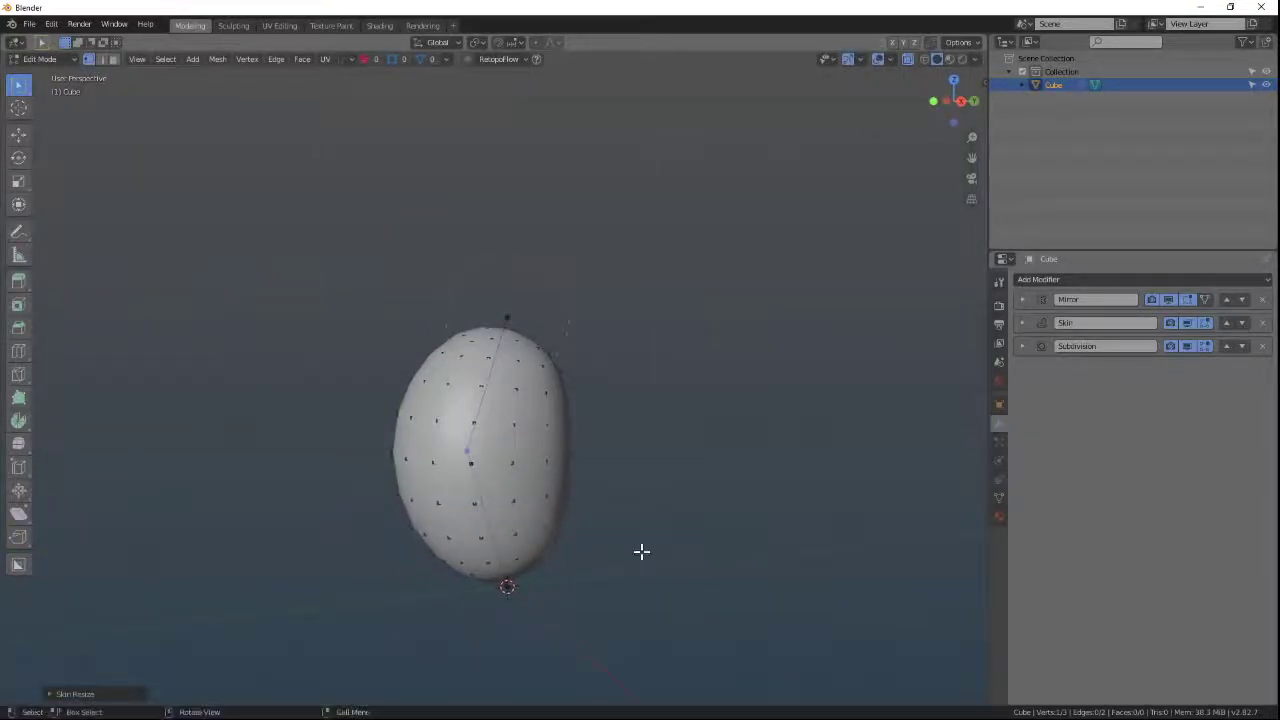
{"action": "key", "text": "KP_1"}
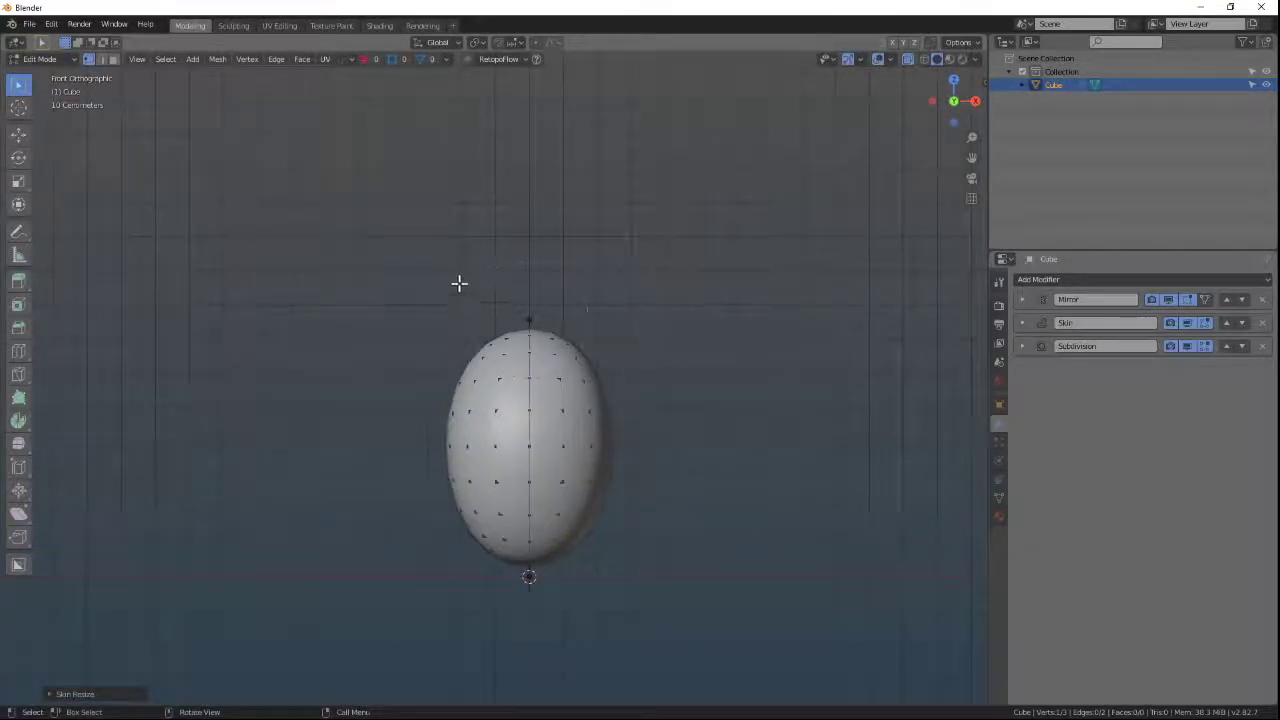
Extrude the body's top vertex outward along positive X as a shoulder and shrink the new vertex's skin radius.
{"action": "left_click_drag", "start_coordinate": [460, 272], "coordinate": [640, 358]}
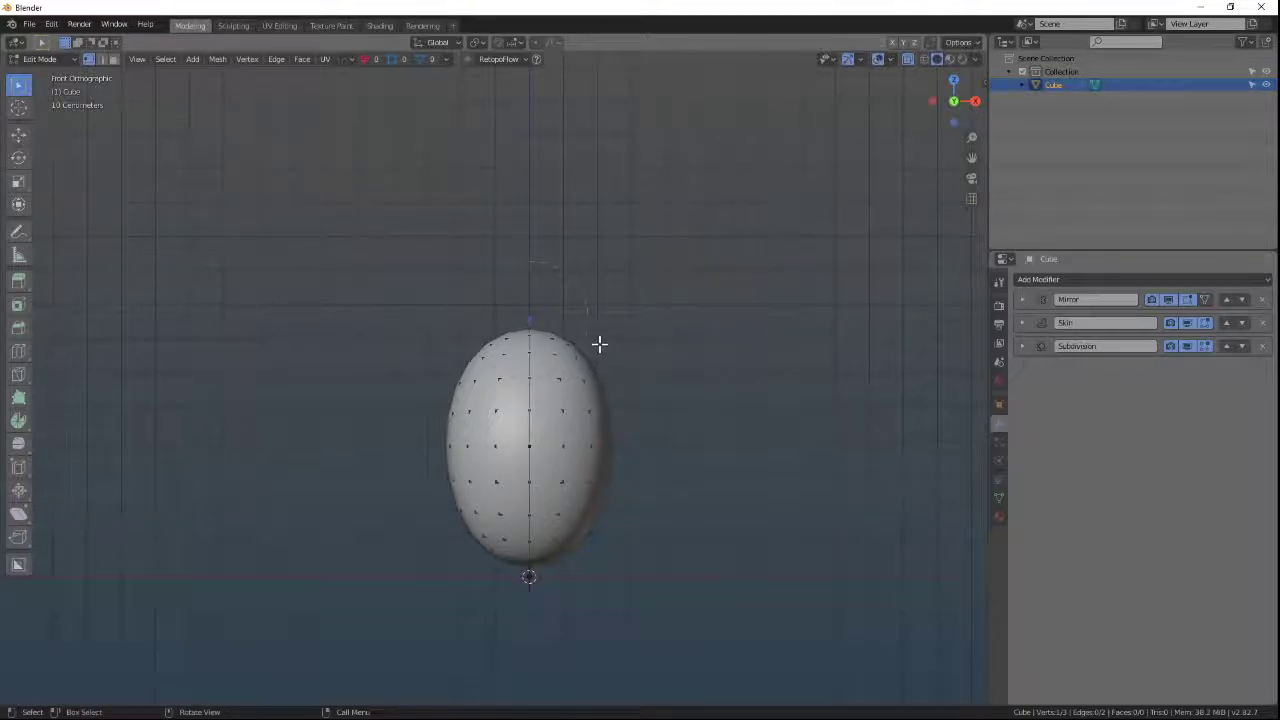
{"action": "key", "text": "g"}
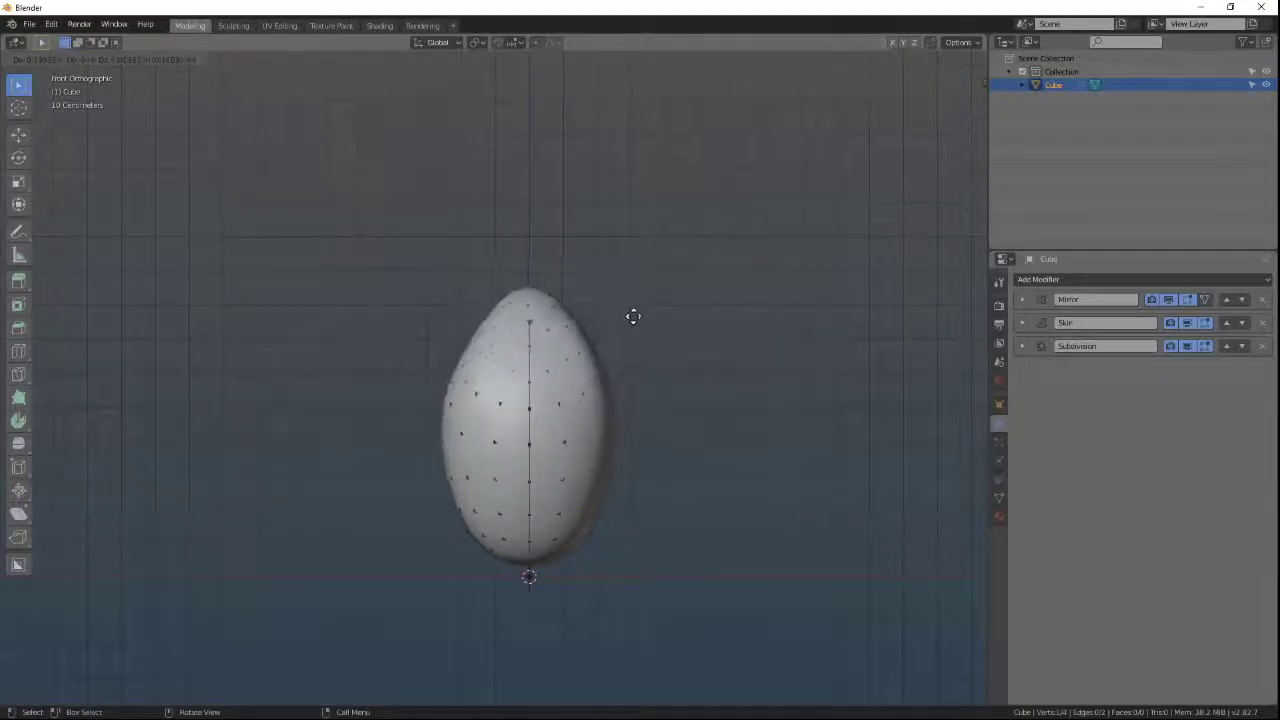
{"action": "left_click", "coordinate": [760, 383]}
{"action": "middle_click_drag", "start_coordinate": [760, 383], "coordinate": [730, 422]}
{"action": "key", "text": "ctrl+a"}
{"action": "left_click", "coordinate": [772, 388]}
Extrude the shoulder vertex outward and down in the front view to form a long arm.
{"action": "key", "text": "KP_1"}
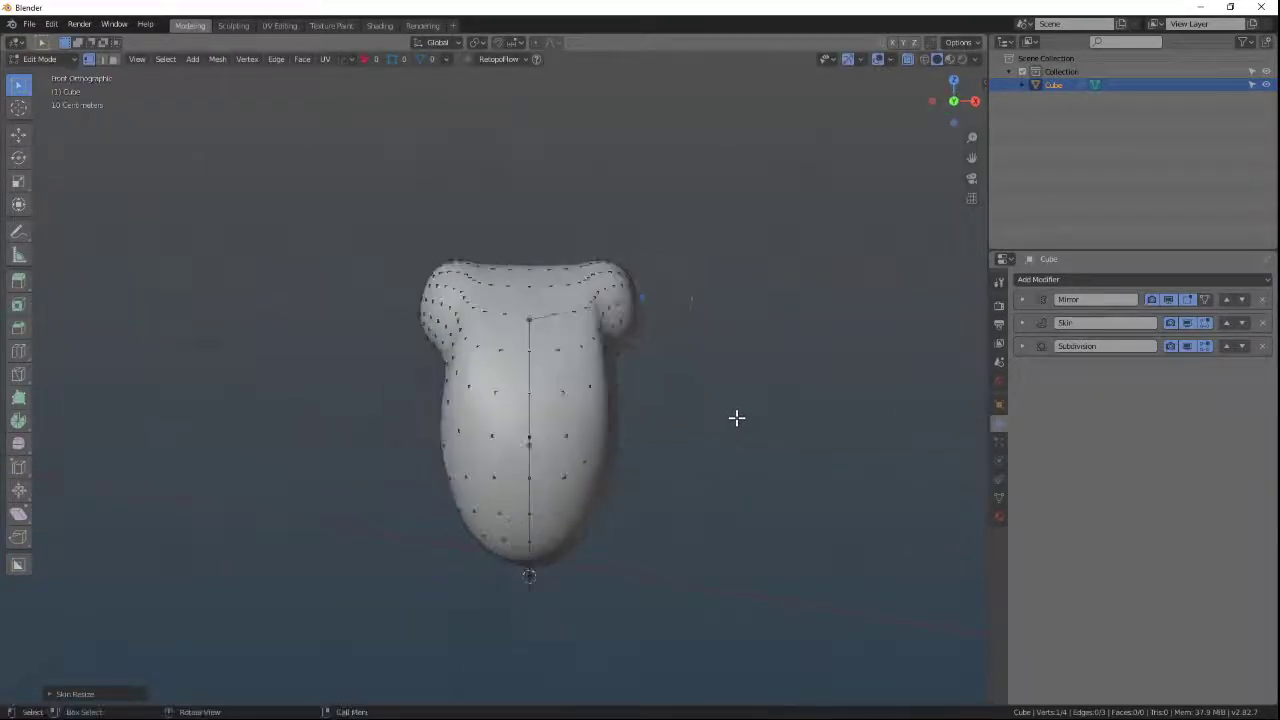
{"action": "key", "text": "e"}
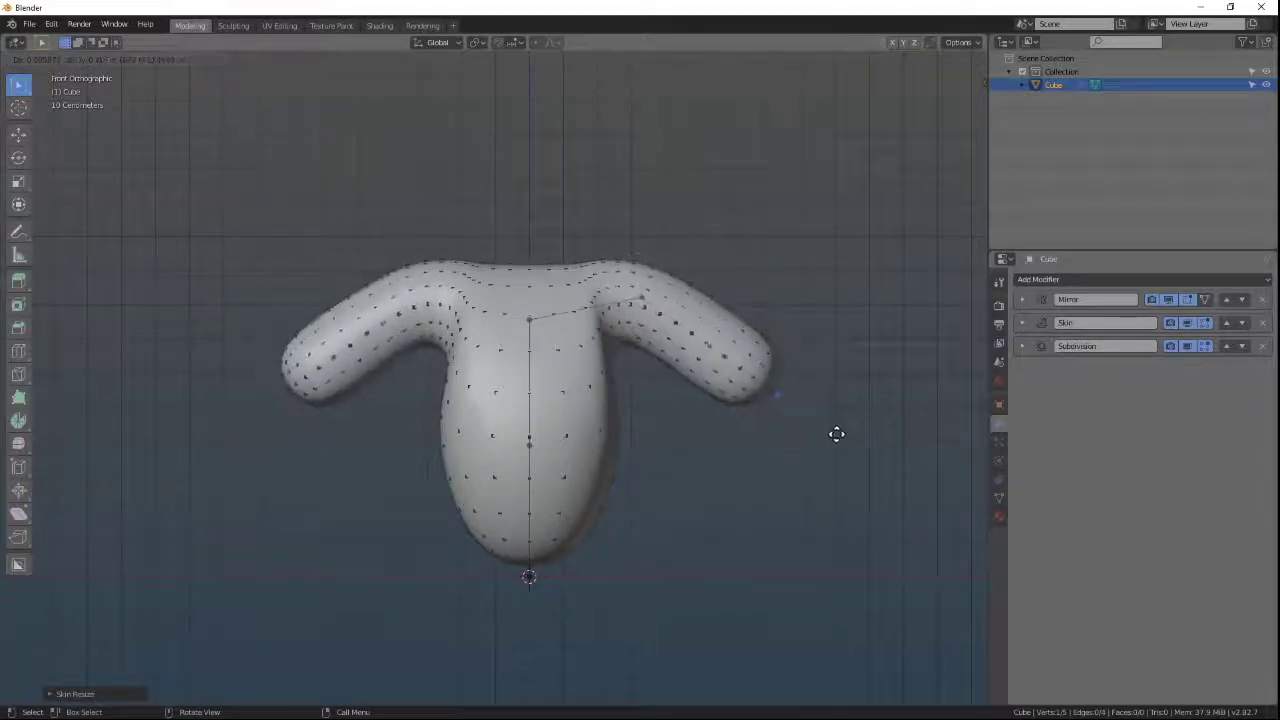
{"action": "left_click", "coordinate": [899, 526]}
{"action": "scroll", "coordinate": [899, 526], "scroll_direction": "down", "scroll_amount": 4}
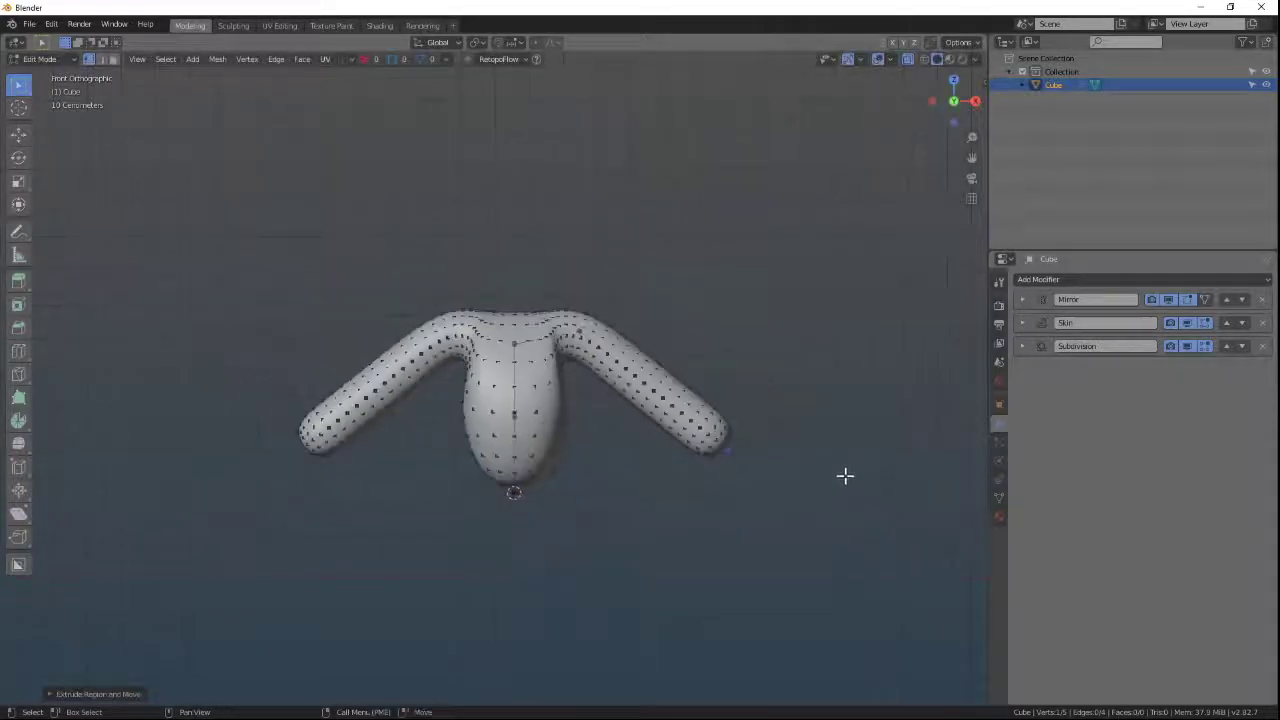
Taper the arm by shrinking its end vertex's skin radius, and move that vertex further outward.
{"action": "middle_click_drag", "start_coordinate": [843, 474], "coordinate": [697, 480], "text": "shift"}
{"action": "key", "text": "ctrl+a"}
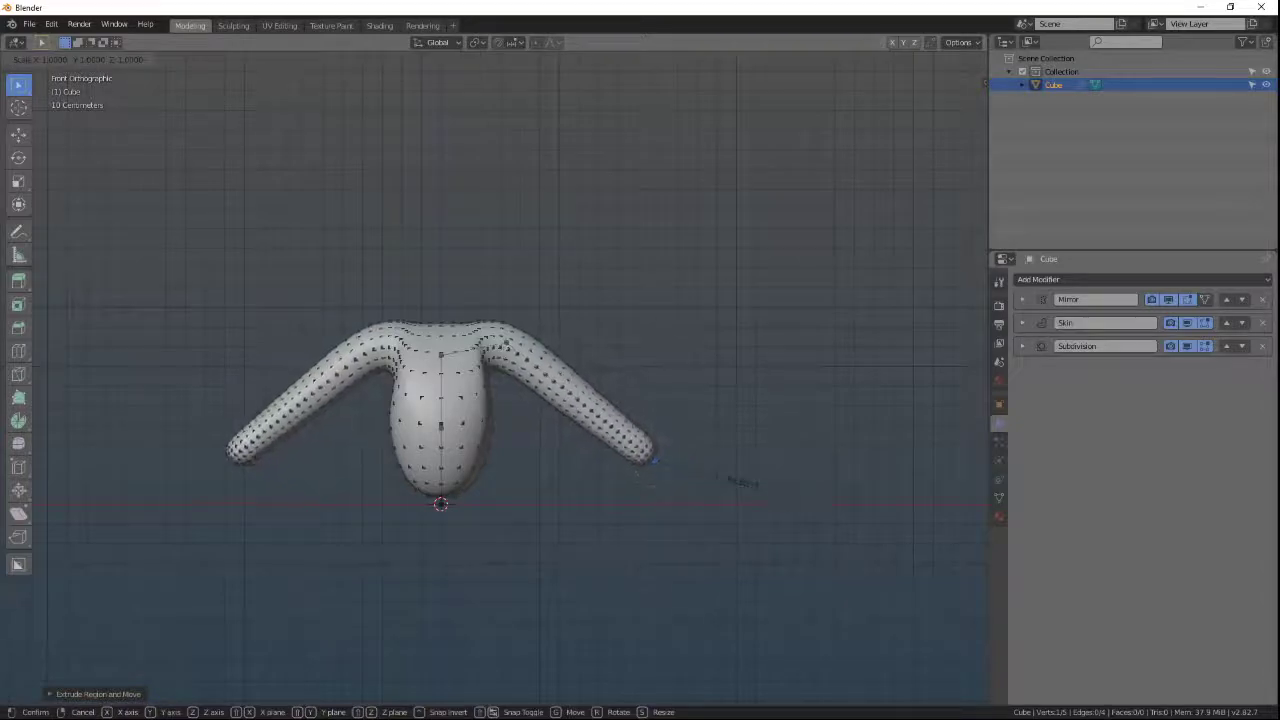
{"action": "left_click", "coordinate": [723, 474]}
{"action": "key", "text": "g"}
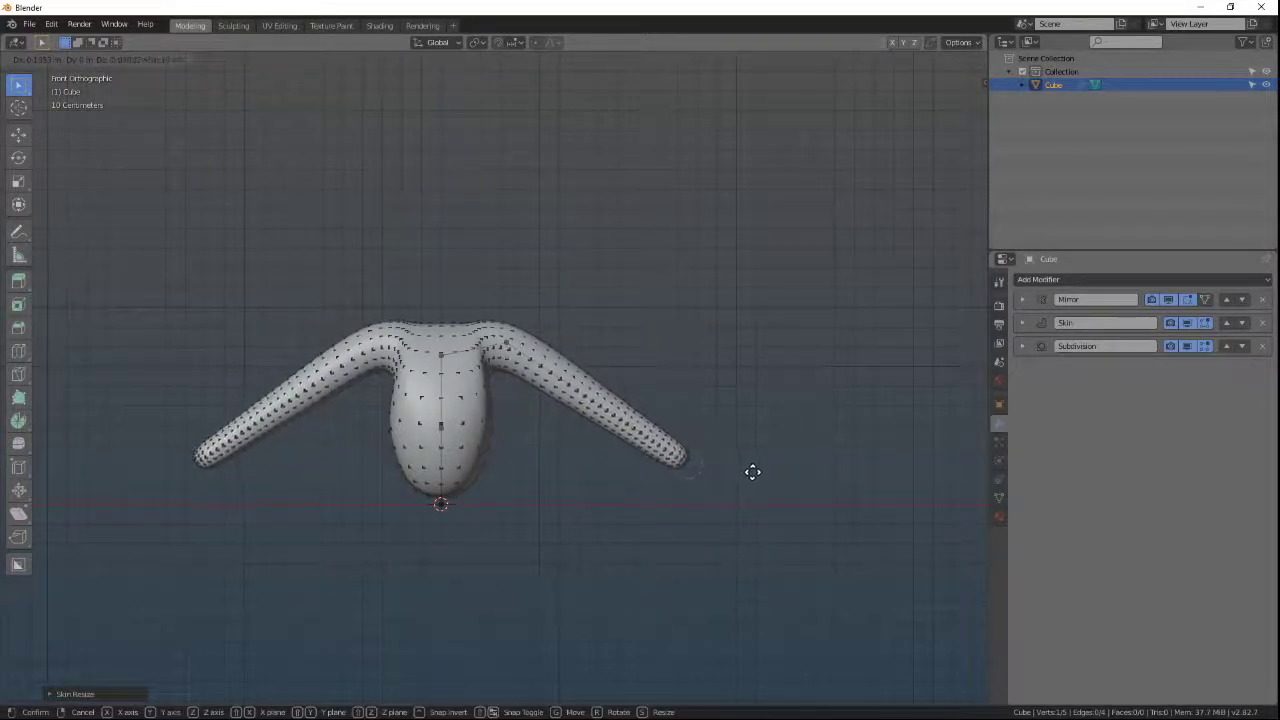
{"action": "left_click", "coordinate": [751, 470]}
Extrude the body's bottom vertex outward along positive X and slightly down to form a hip.
{"action": "scroll", "coordinate": [516, 558], "scroll_direction": "up", "scroll_amount": 2}
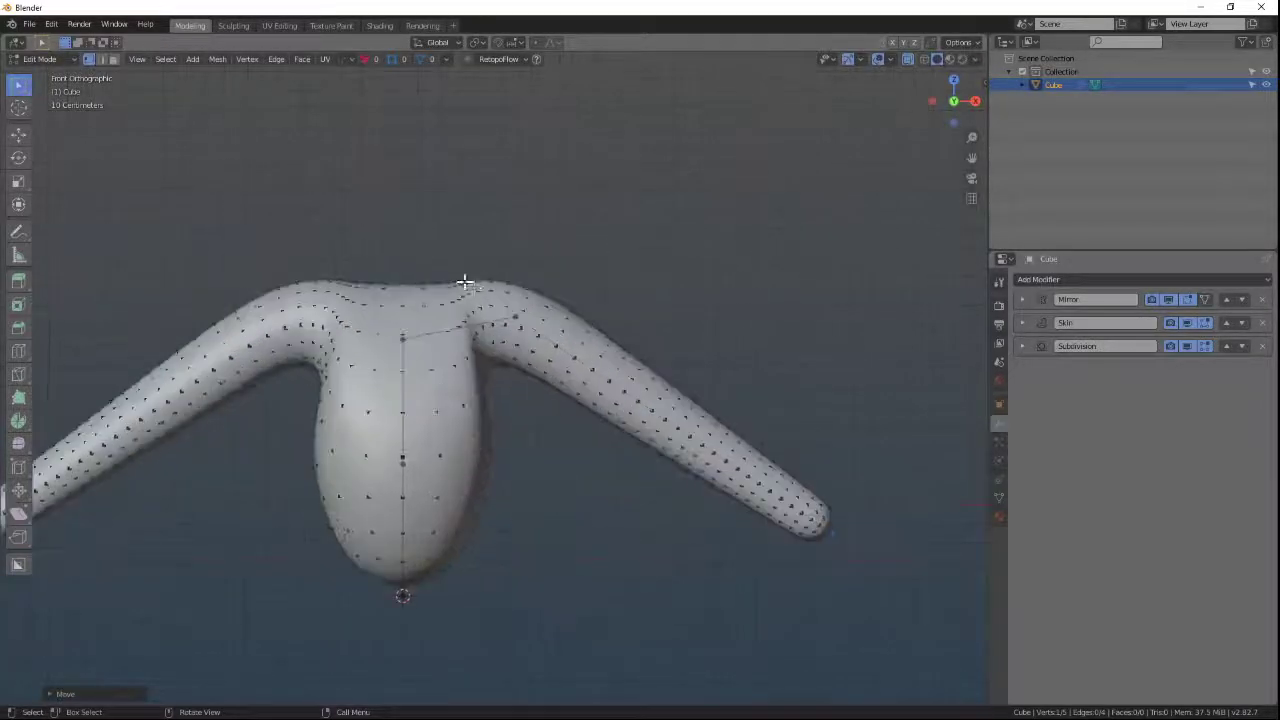
{"action": "middle_click_drag", "start_coordinate": [471, 607], "coordinate": [483, 517], "text": "shift"}
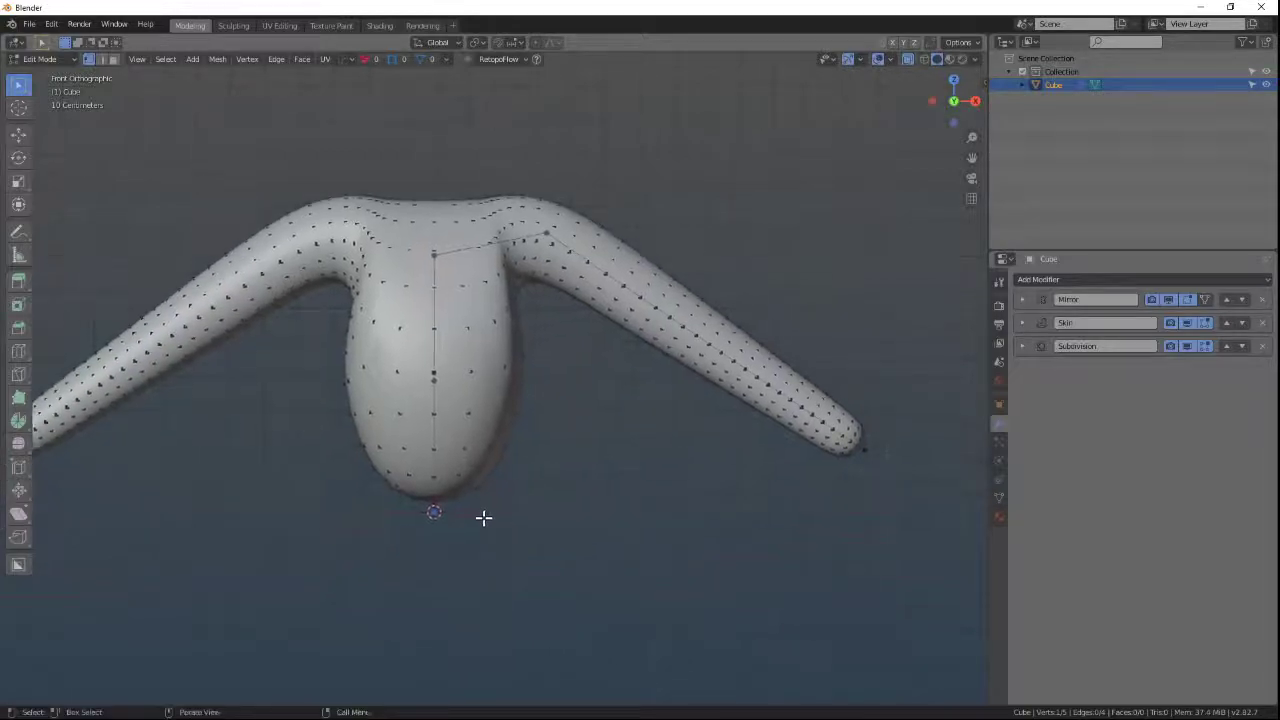
{"action": "key", "text": "g"}
{"action": "left_click", "coordinate": [601, 524]}
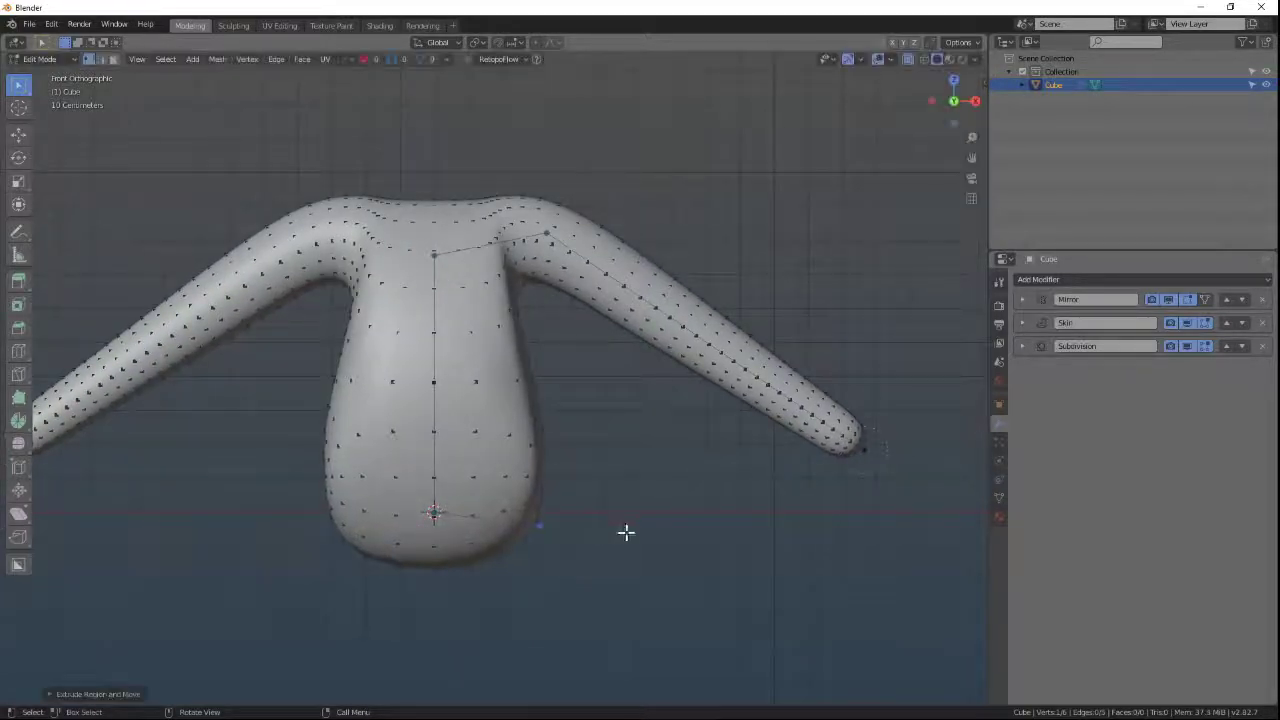
Resize the skin radius of the hip vertex.
{"action": "key", "text": "e"}
{"action": "key", "text": "s"}
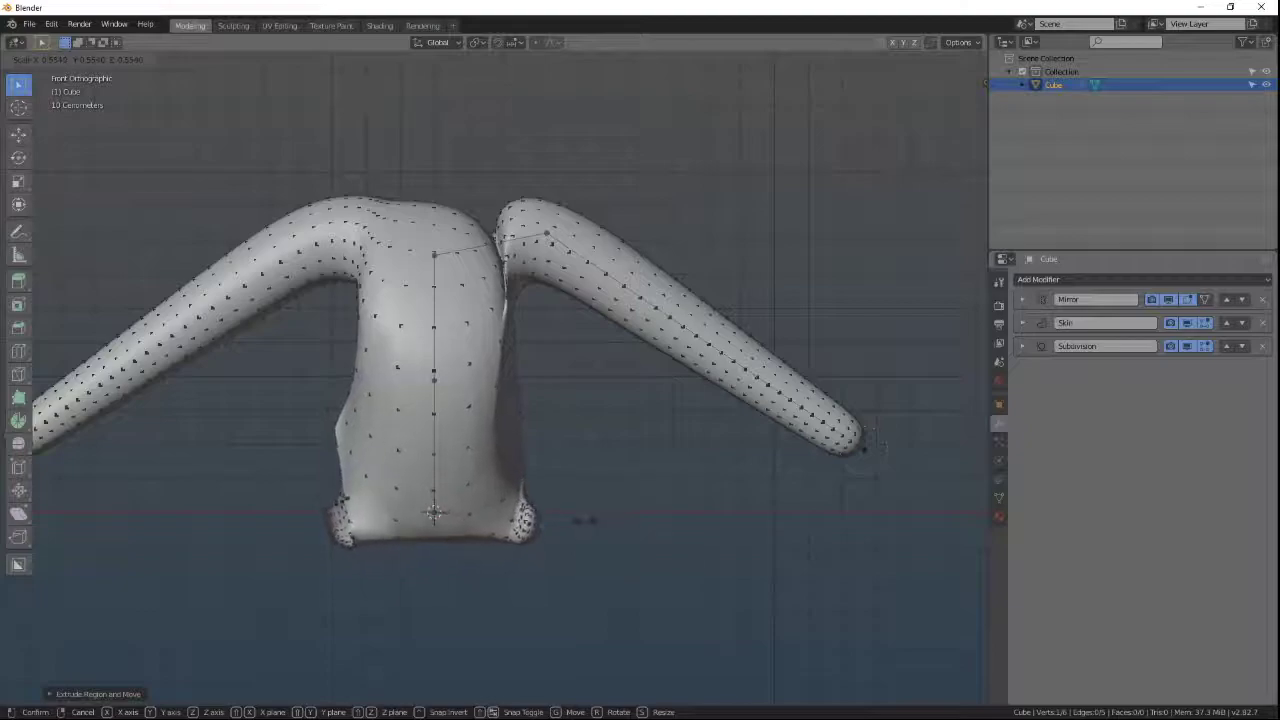
{"action": "key", "text": "x"}
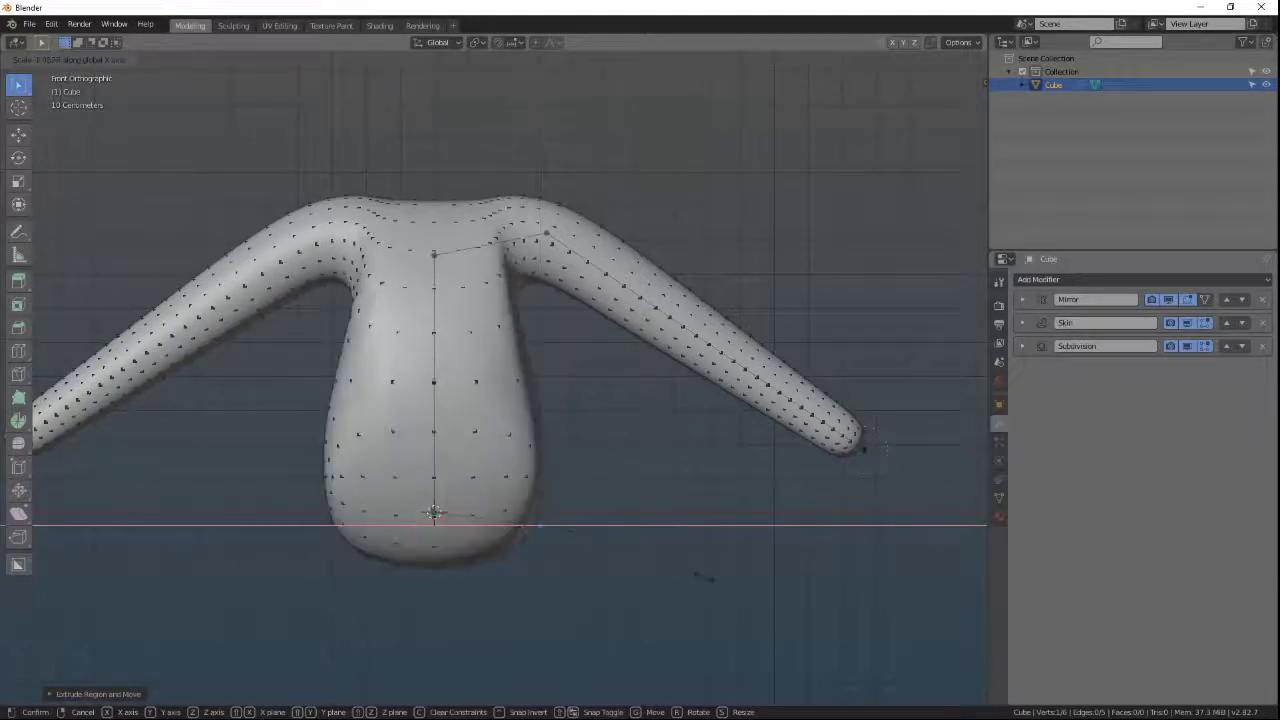
{"action": "left_click", "coordinate": [691, 571]}
Extrude the hip vertex downward in the front view to form a long leg and shrink its end vertex's skin radius.
{"action": "mouse_move", "coordinate": [691, 571]}
{"action": "middle_mouse_down"}
{"action": "mouse_move", "coordinate": [560, 590]}
{"action": "mouse_move", "coordinate": [414, 586]}
{"action": "mouse_move", "coordinate": [678, 582]}
{"action": "mouse_move", "coordinate": [668, 574]}
{"action": "middle_mouse_up"}
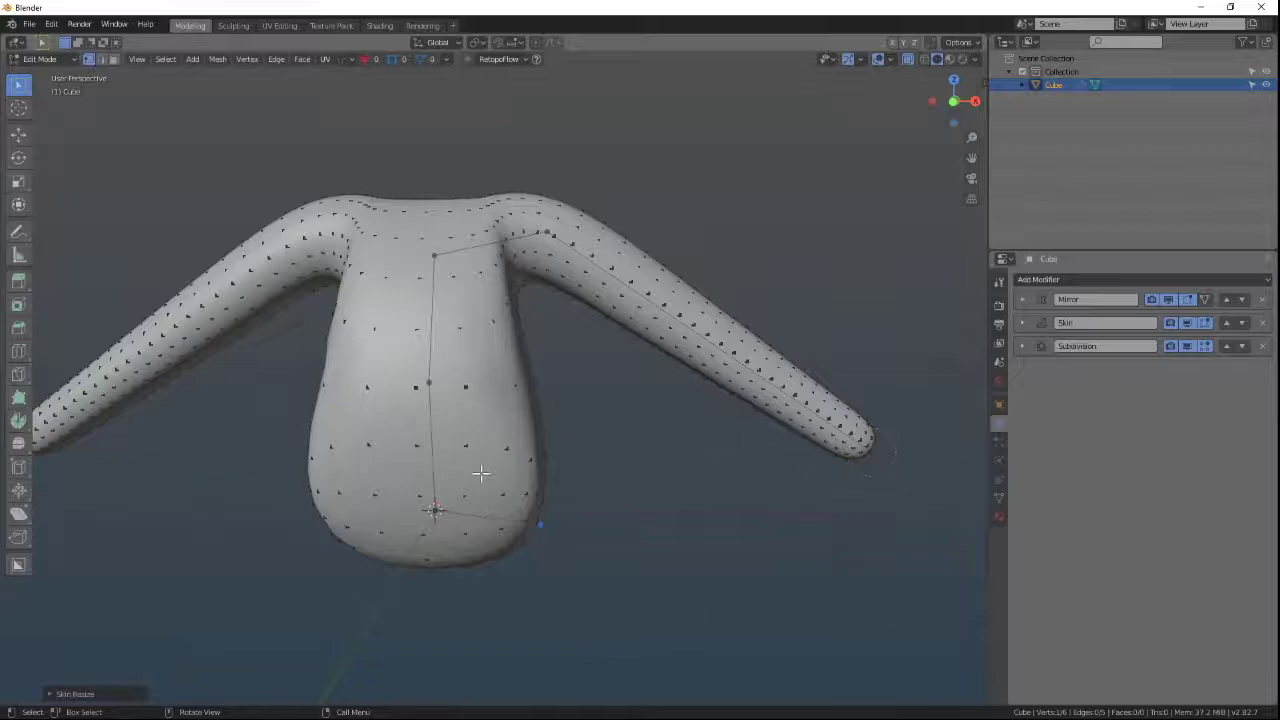
{"action": "key", "text": "KP_1"}
{"action": "scroll", "coordinate": [465, 507], "scroll_direction": "down", "scroll_amount": 3}
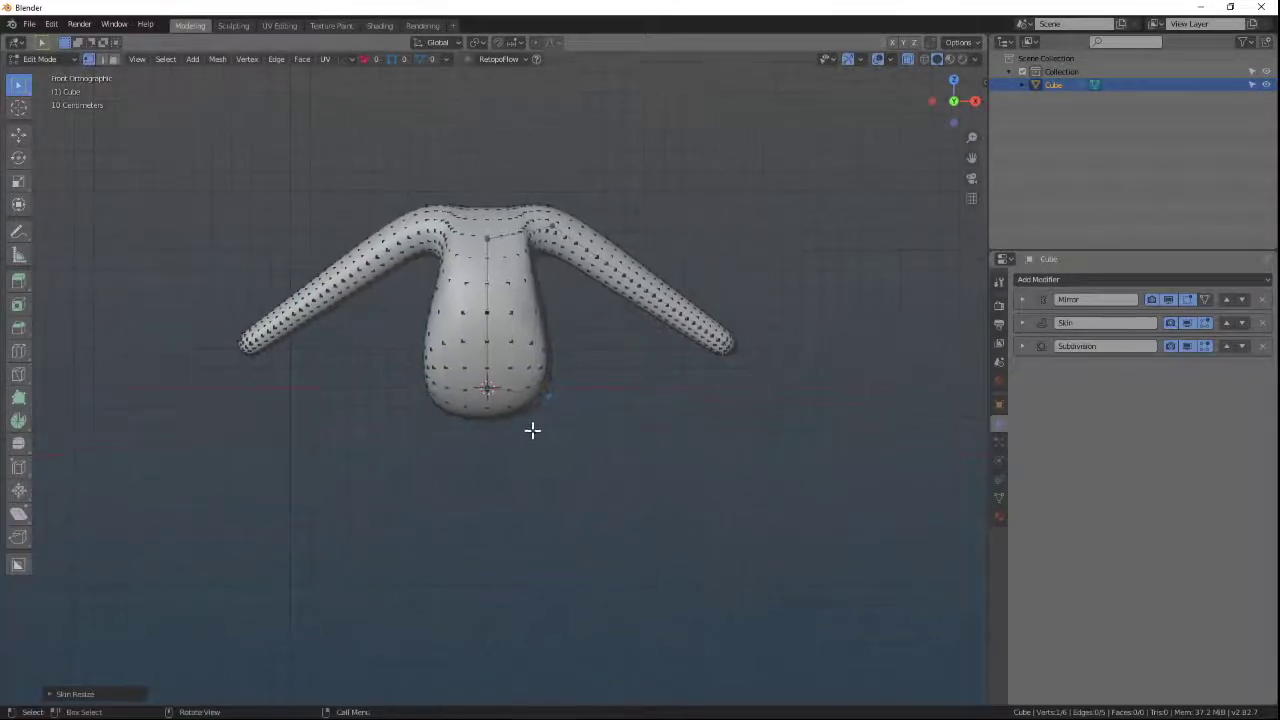
{"action": "key", "text": "e"}
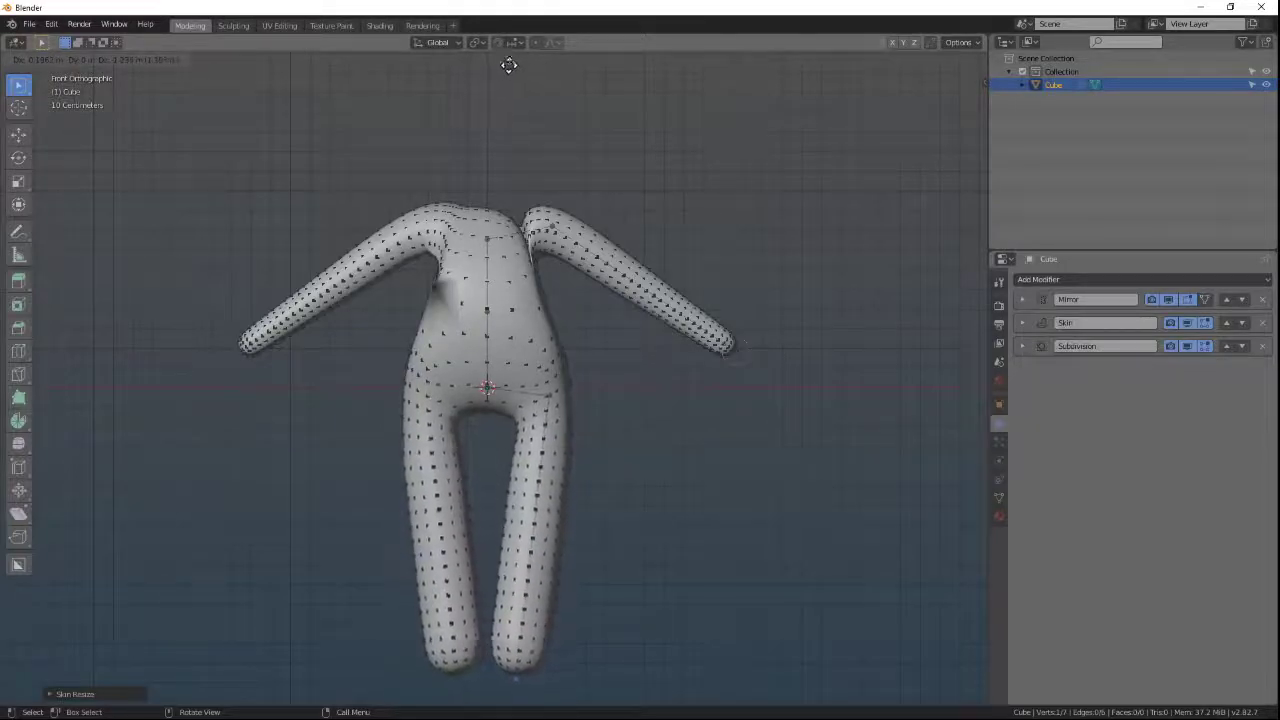
{"action": "left_click", "coordinate": [511, 67]}
{"action": "key", "text": "s"}
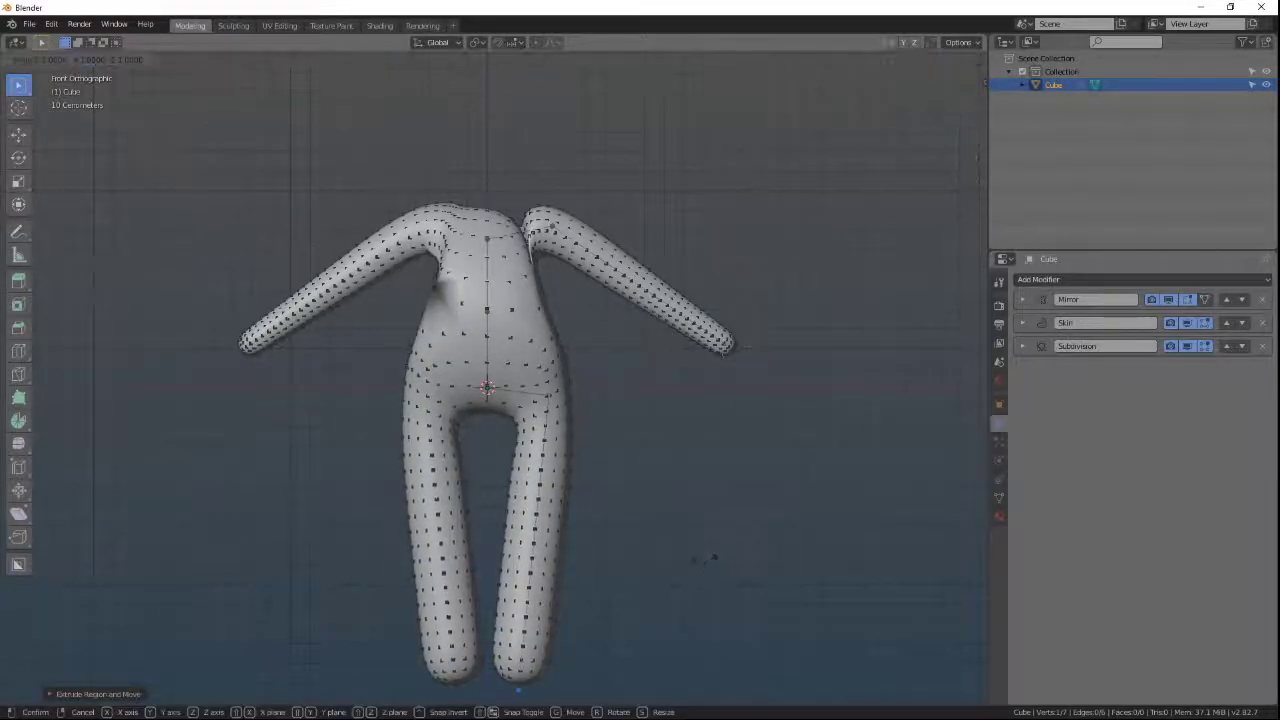
{"action": "middle_click_drag", "start_coordinate": [609, 506], "coordinate": [528, 208]}
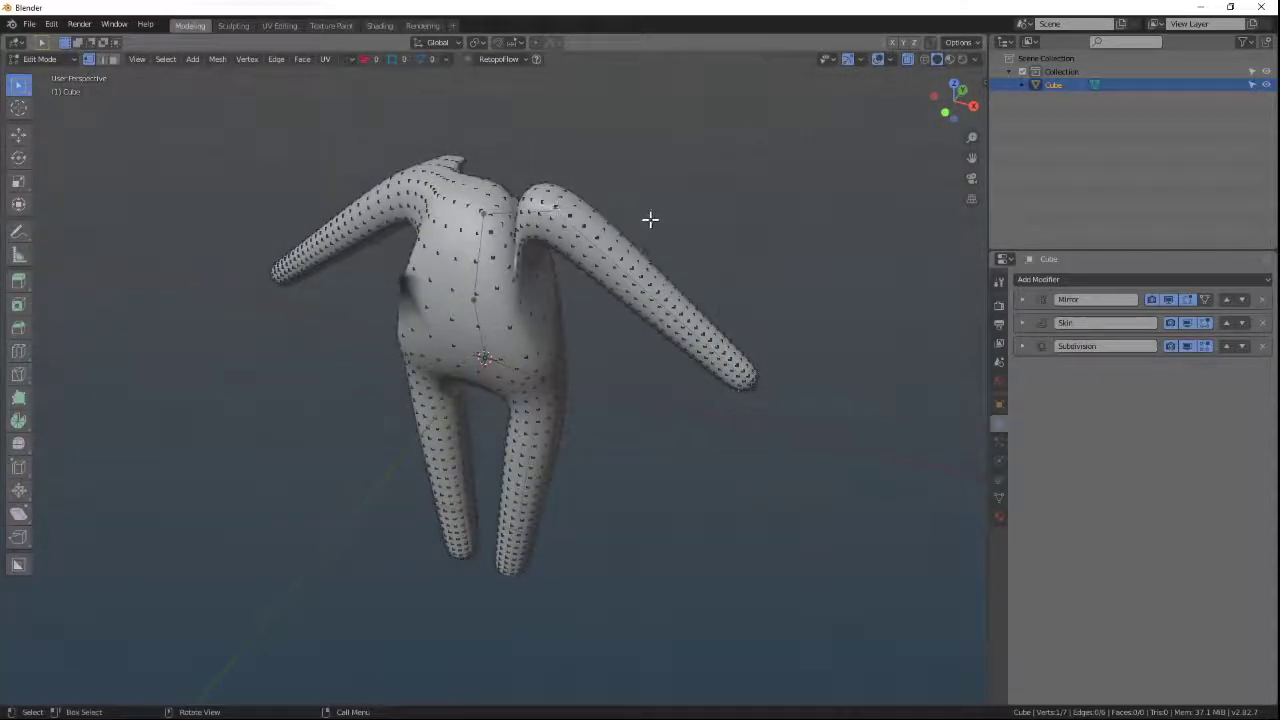
Move the shoulder vertex slightly up and outward in the front view to smooth the upper torso.
{"action": "key", "text": "KP_1"}
{"action": "key", "text": "g"}
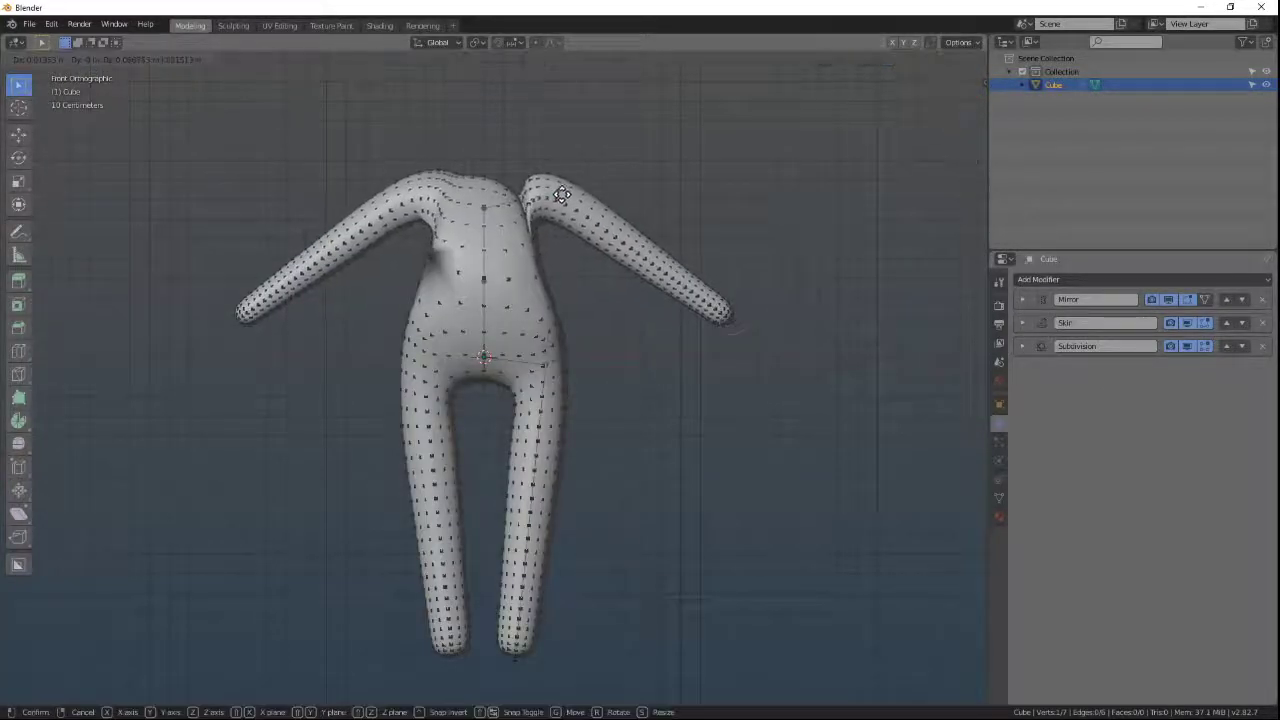
{"action": "left_click", "coordinate": [563, 188]}
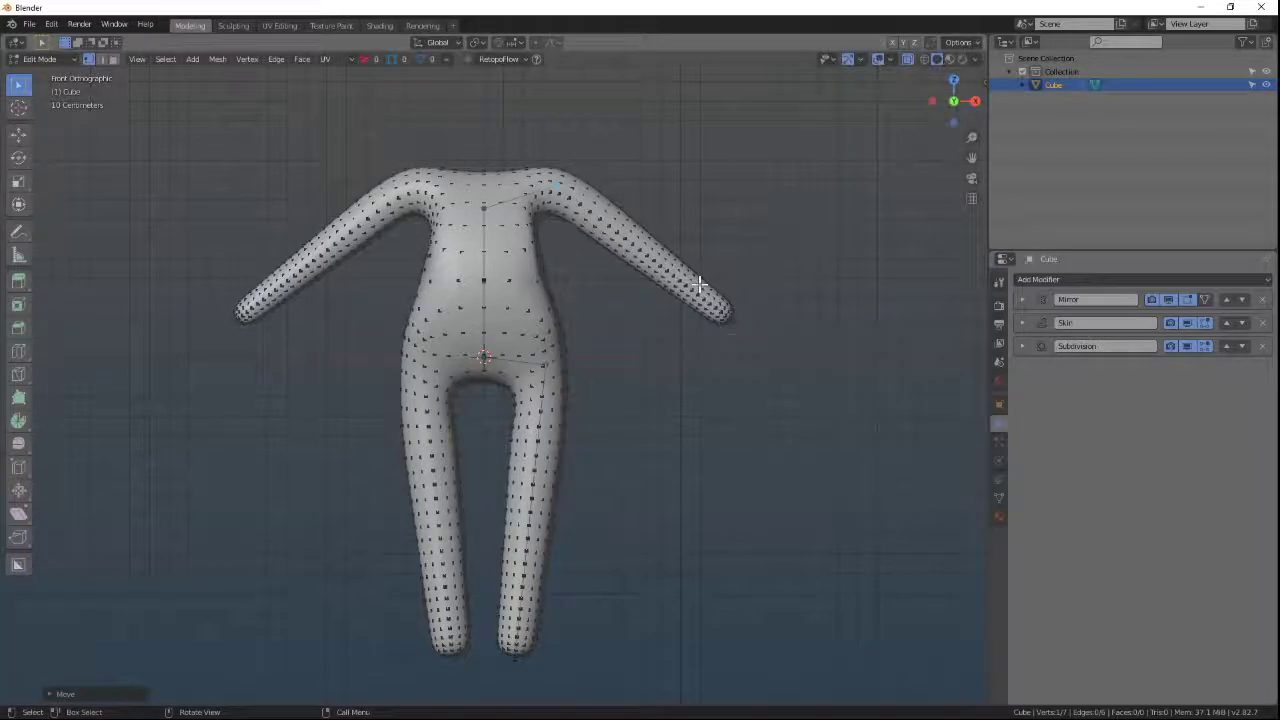
{"action": "middle_click_drag", "start_coordinate": [628, 254], "coordinate": [606, 583]}
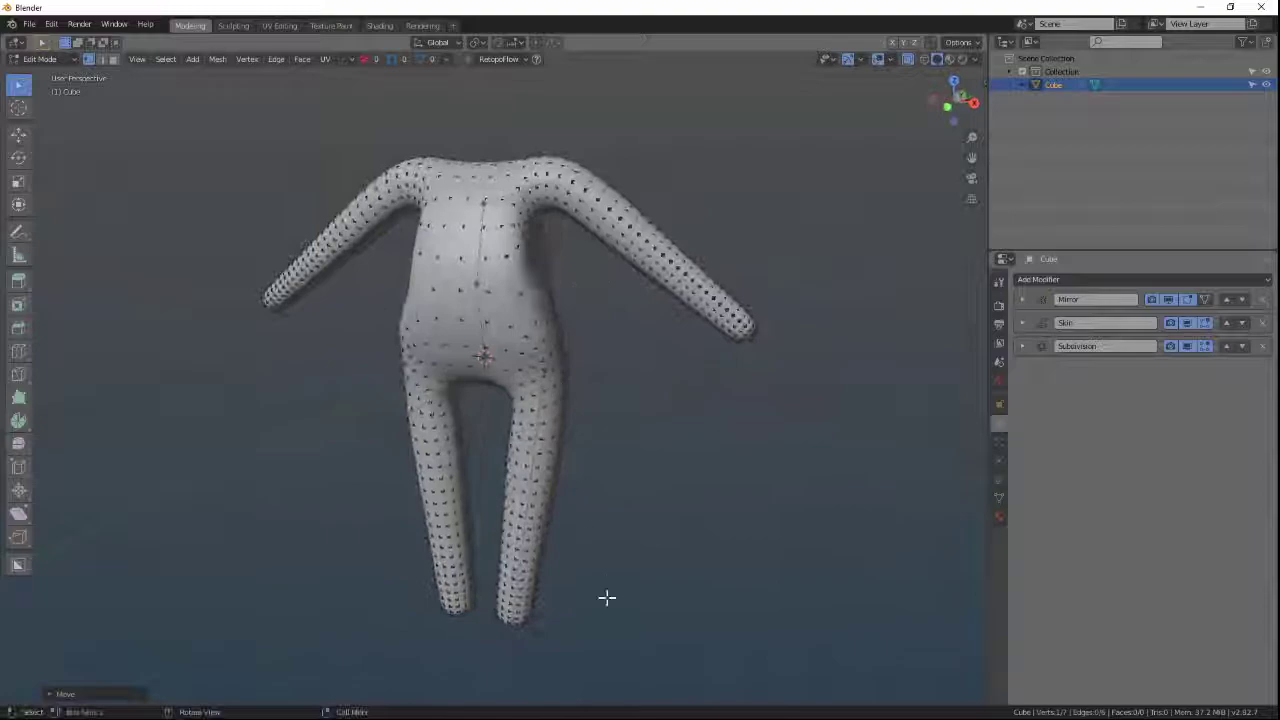
Extrude the leg's end vertex forward along the Y axis to form a foot and shrink the new vertex's skin radius.
{"action": "key", "text": "KP_3"}
{"action": "middle_click_drag", "start_coordinate": [598, 462], "coordinate": [604, 362], "text": "shift"}
{"action": "scroll", "coordinate": [568, 466], "scroll_direction": "up", "scroll_amount": 1}
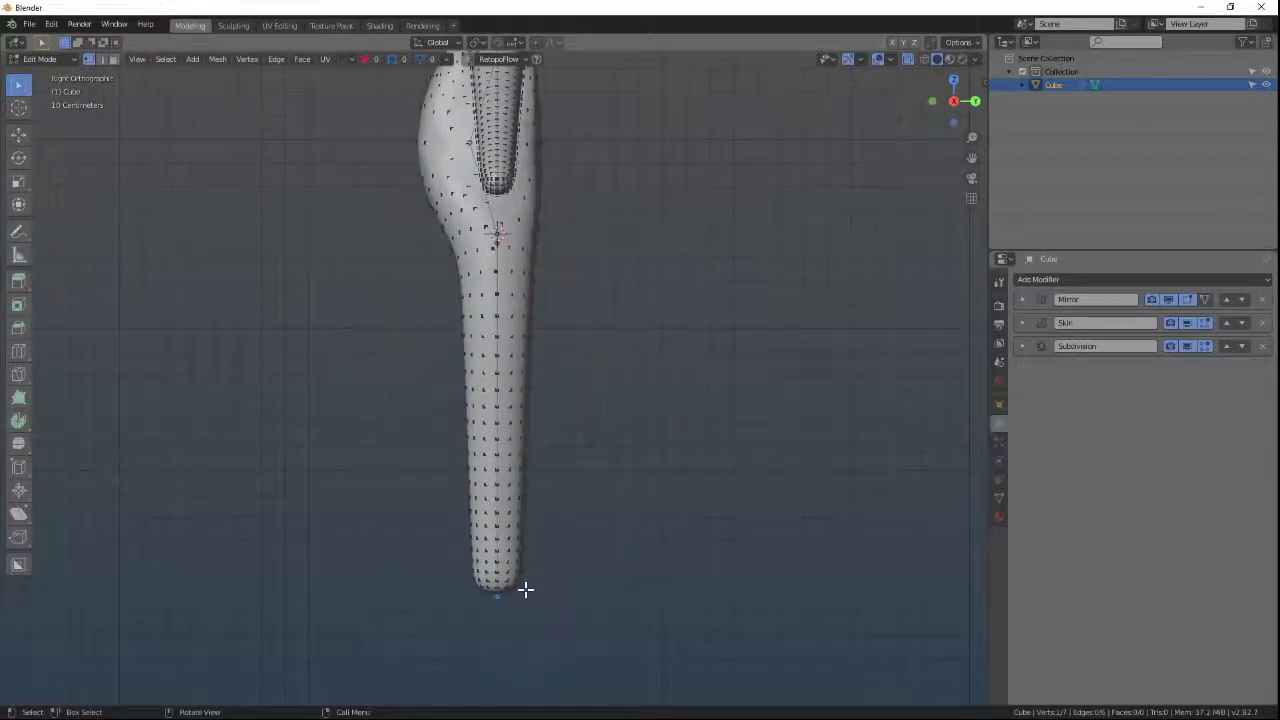
{"action": "key", "text": "e"}
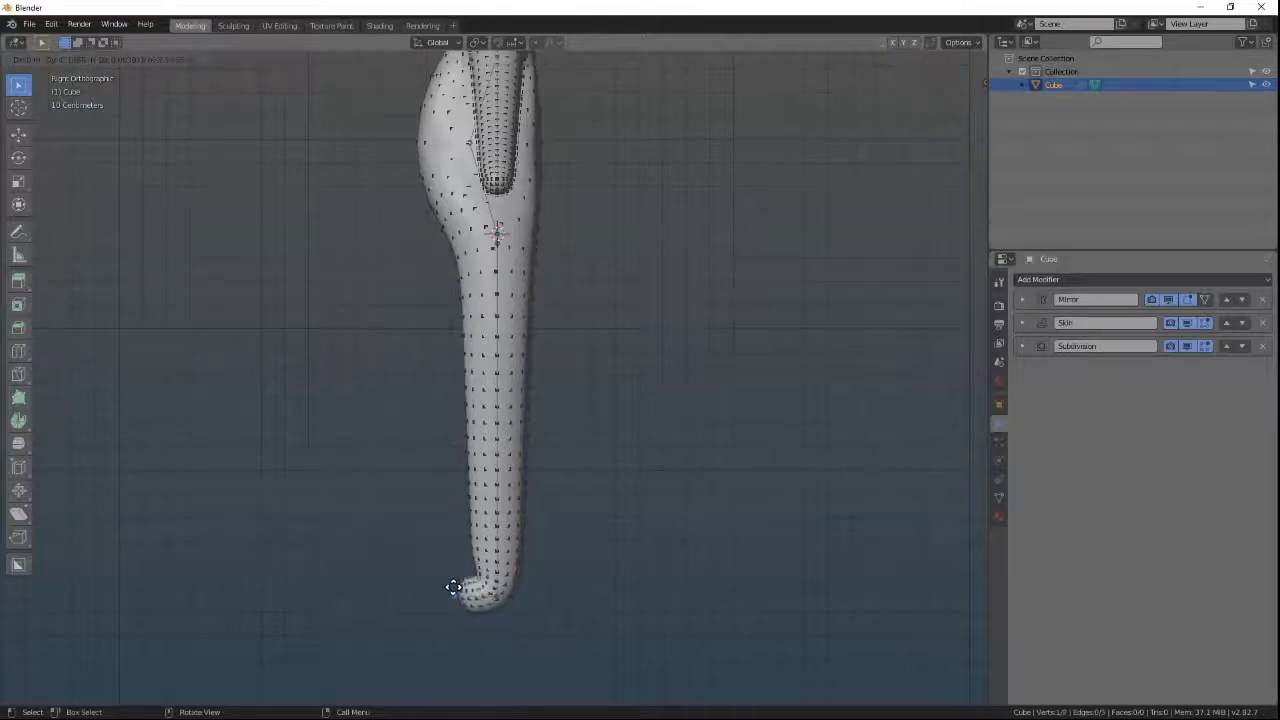
{"action": "key", "text": "y"}
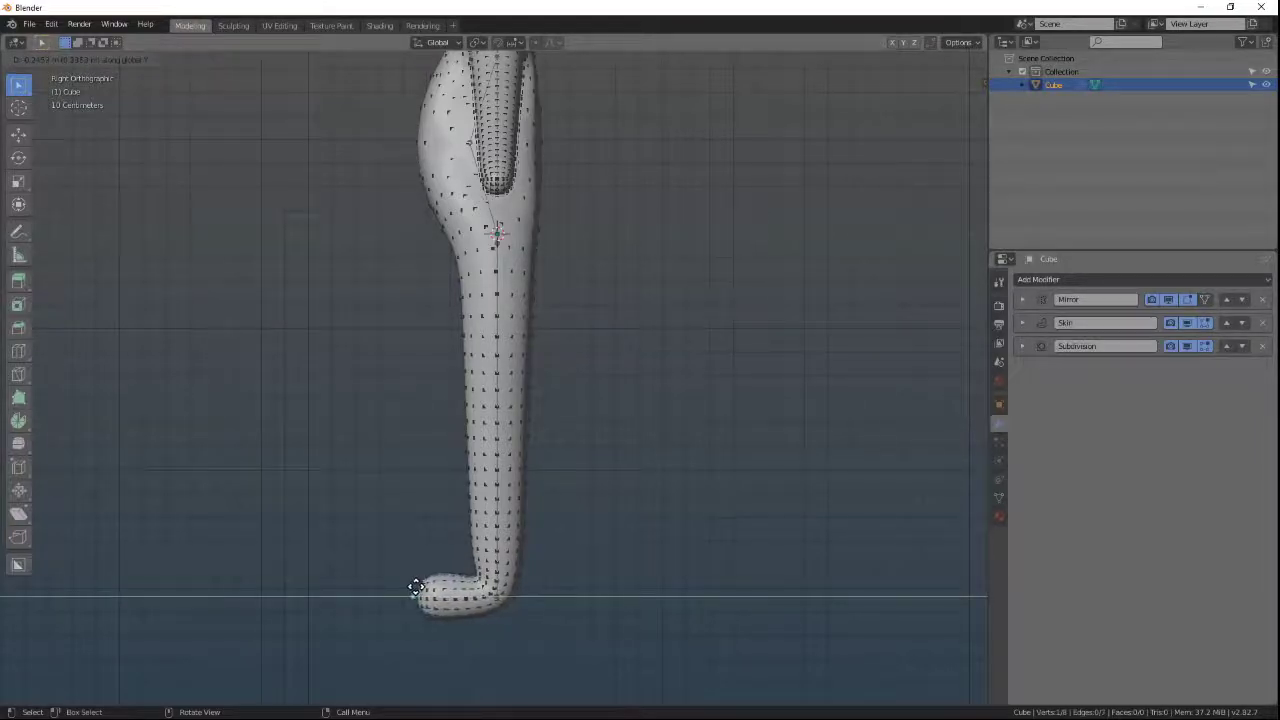
{"action": "left_click", "coordinate": [415, 588]}
{"action": "key", "text": "ctrl+a"}
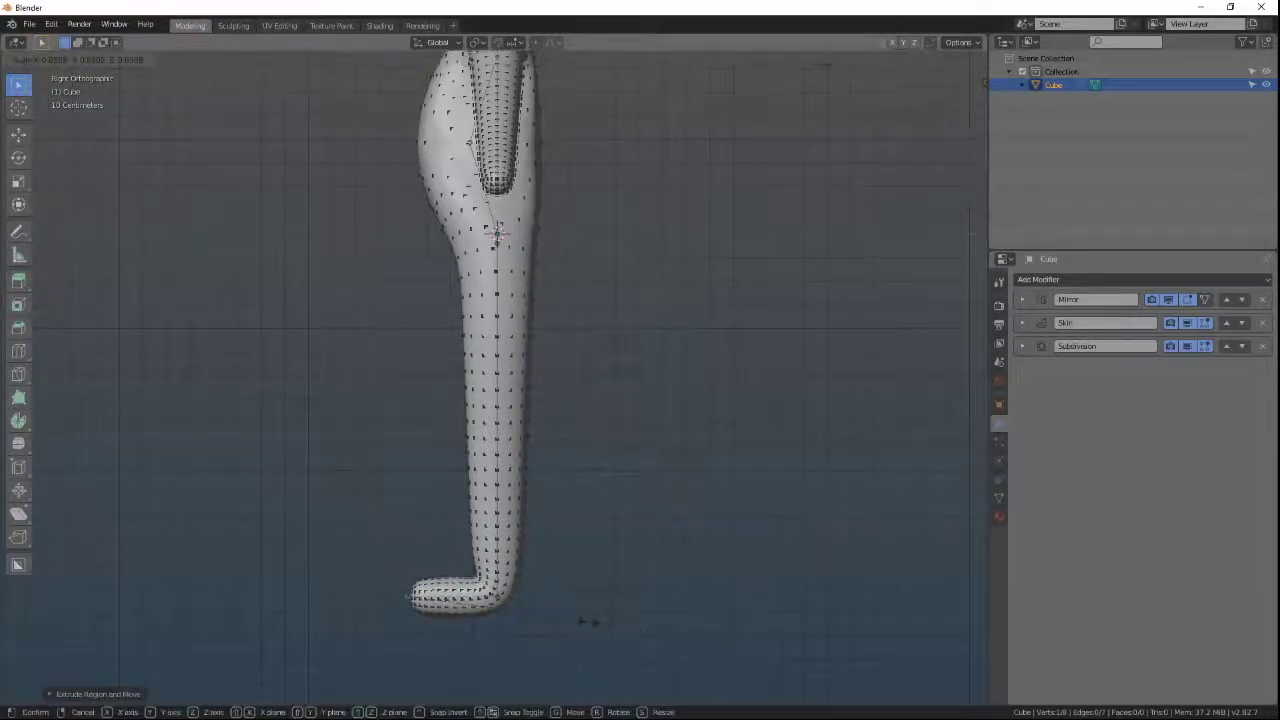
{"action": "left_click", "coordinate": [586, 620]}
Extrude the torso's top centre vertex straight up along Z to form the neck and head.
{"action": "middle_click_drag", "start_coordinate": [554, 378], "coordinate": [603, 267]}
{"action": "scroll", "coordinate": [603, 267], "scroll_direction": "up", "scroll_amount": 3}
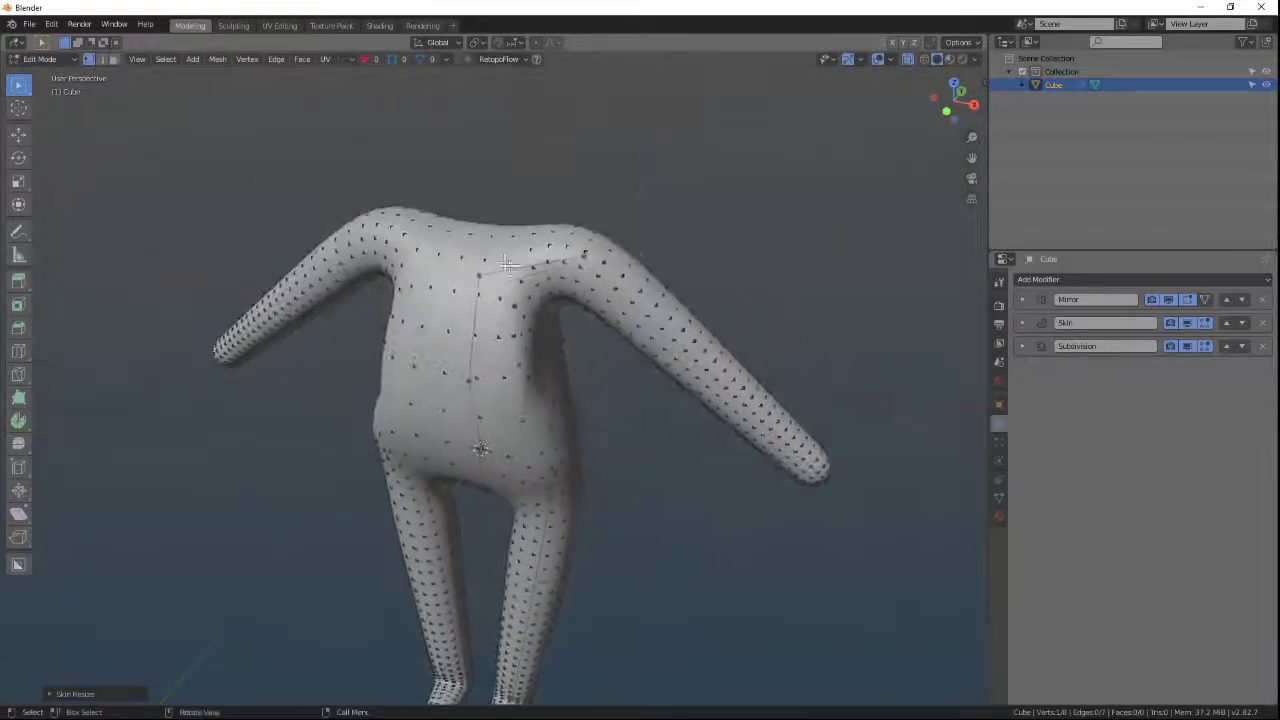
{"action": "key", "text": "KP_1"}
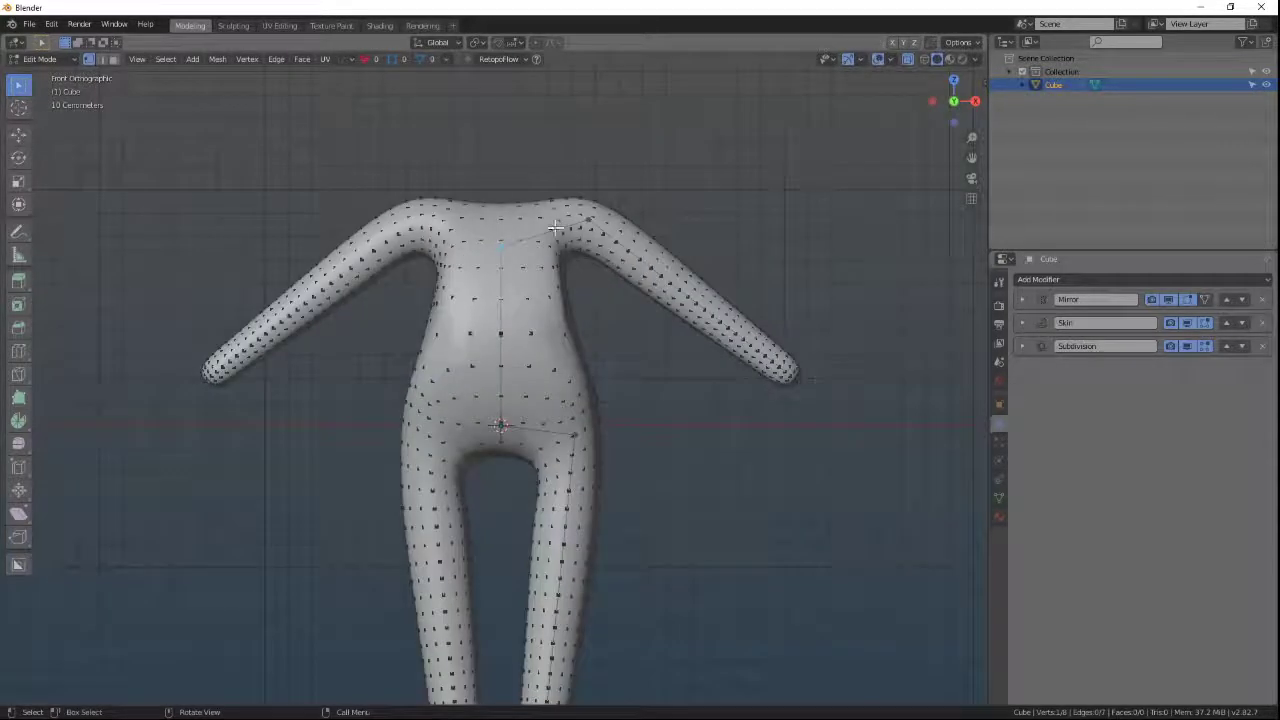
{"action": "key", "text": "e"}
{"action": "key", "text": "z"}
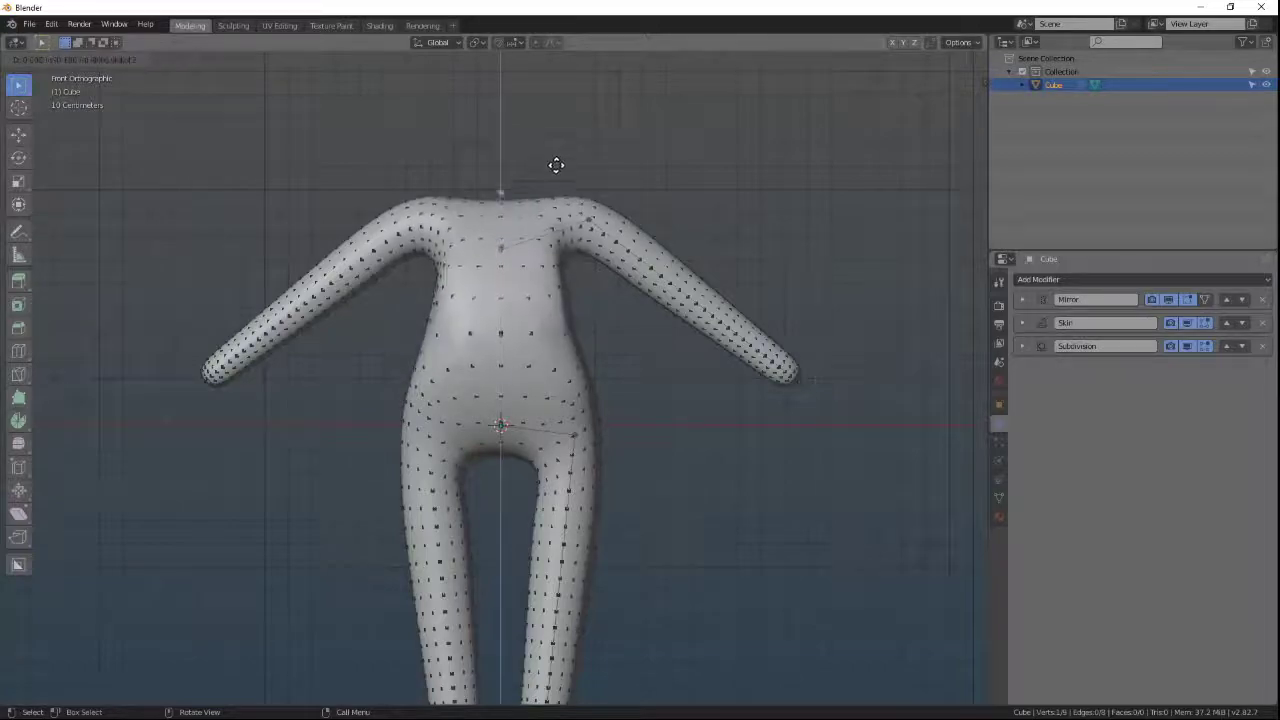
{"action": "left_click", "coordinate": [563, 103]}
{"action": "middle_click_drag", "start_coordinate": [618, 219], "coordinate": [626, 277], "text": "shift"}
Switch to Object Mode and rename the Cube object as Skin.
{"action": "key", "text": "ctrl+Tab"}
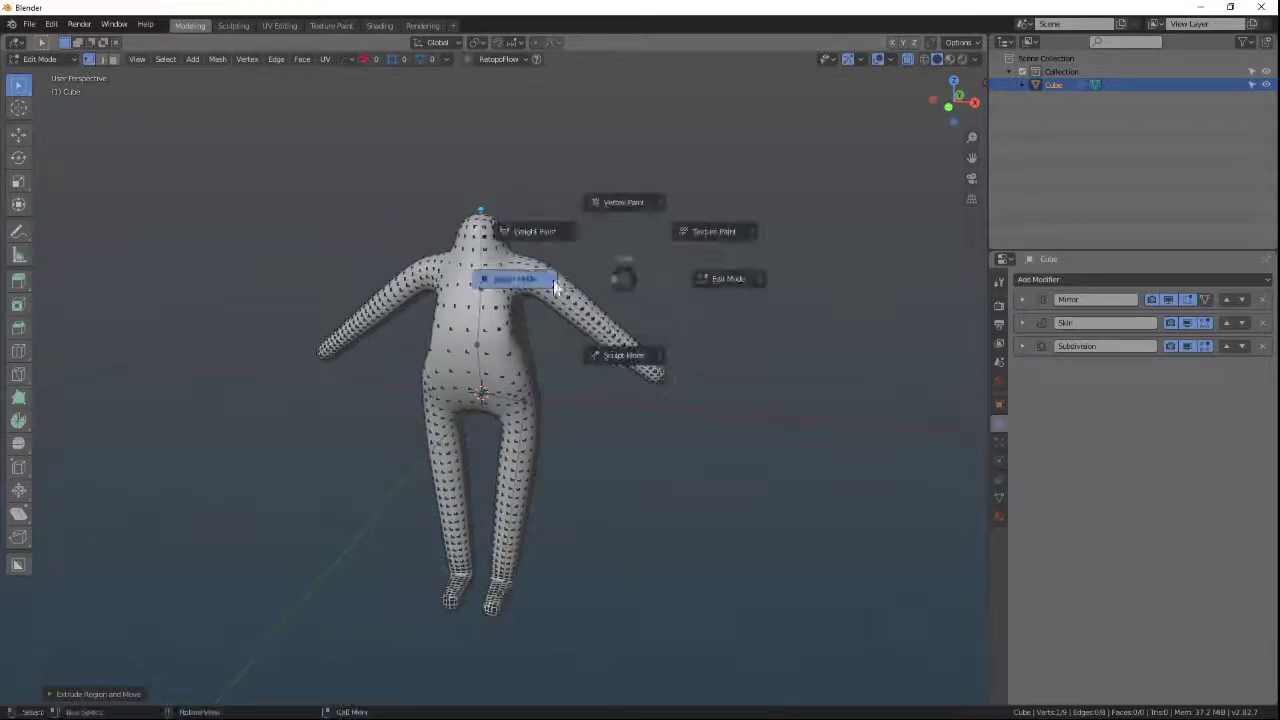
{"action": "left_click", "coordinate": [734, 324]}
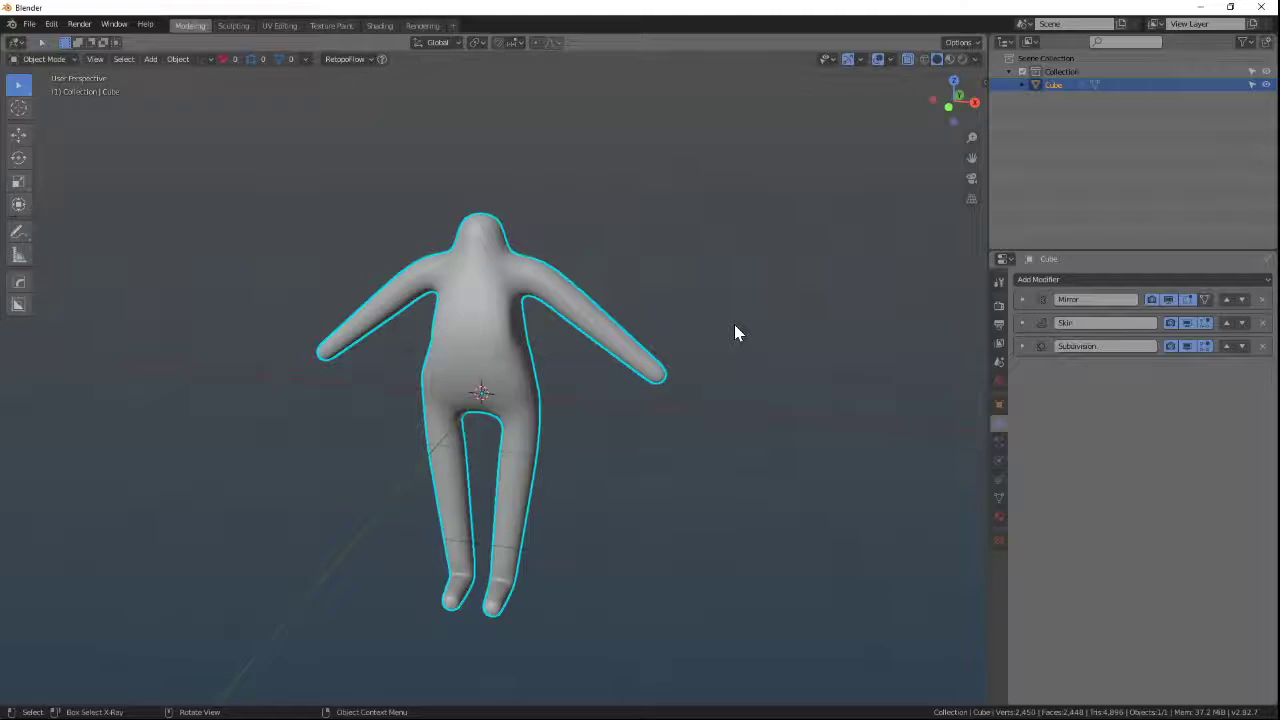
{"action": "middle_click_drag", "start_coordinate": [734, 331], "coordinate": [694, 351]}
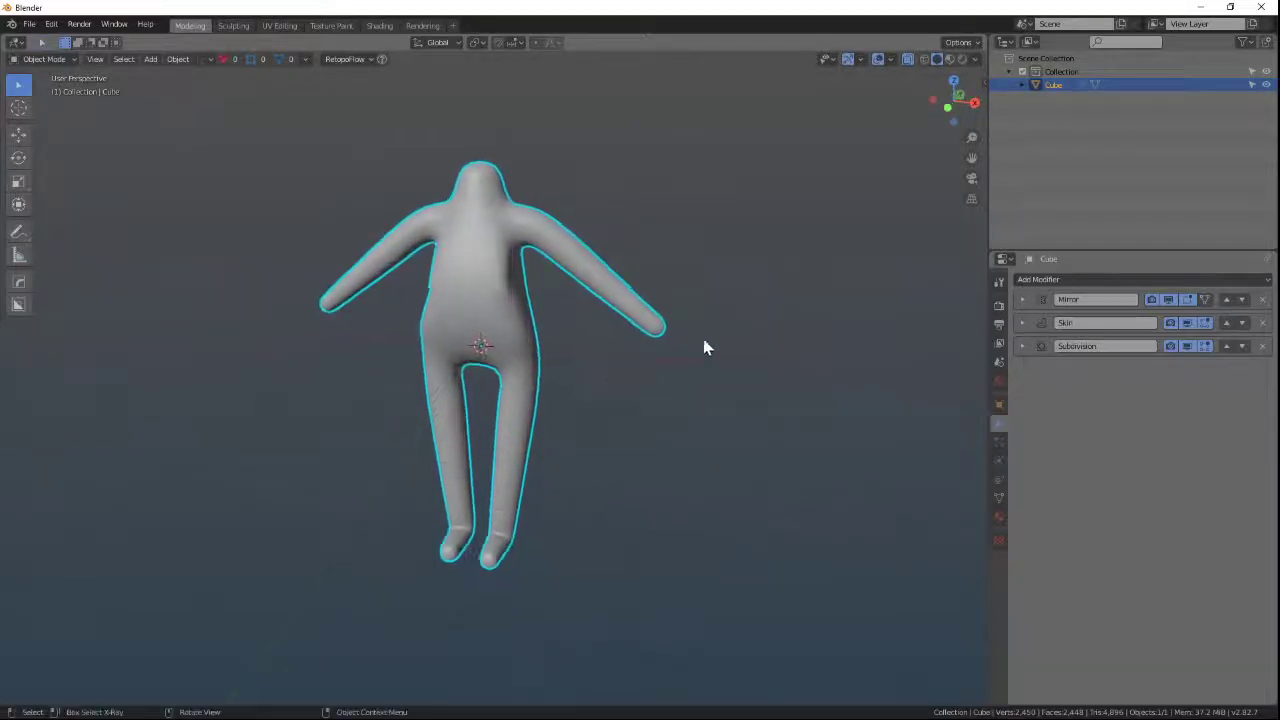
{"action": "double_click", "coordinate": [1056, 86]}
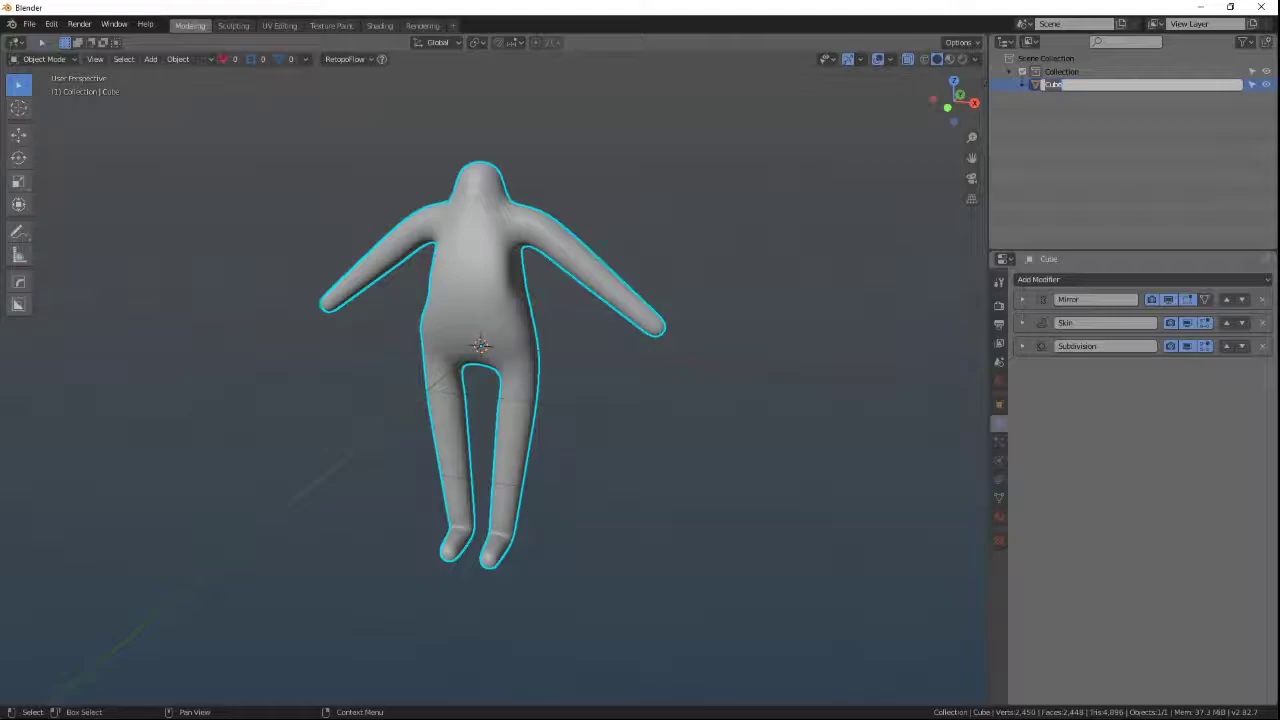
{"action": "type", "text": "m"}
{"action": "key", "text": "BackSpace"}
{"action": "type", "text": "Skin"}
{"action": "key", "text": "Return"}
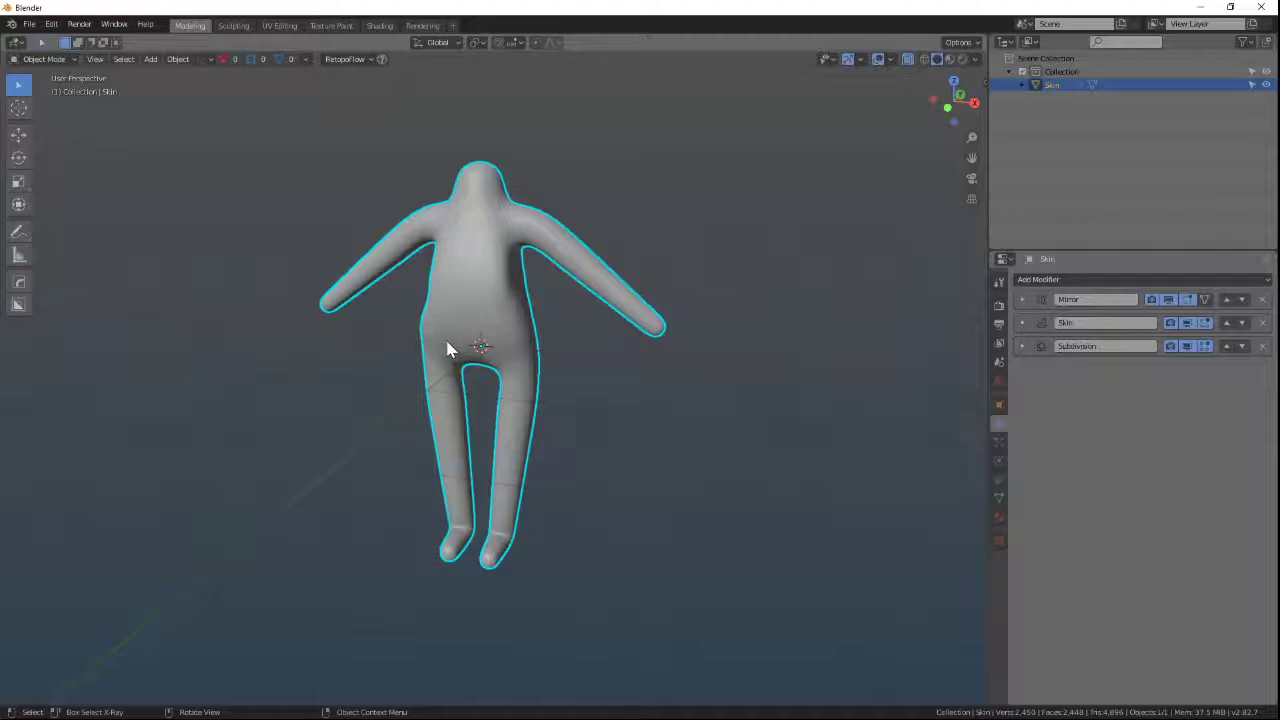
{"action": "middle_click_drag", "start_coordinate": [493, 312], "coordinate": [568, 402]}
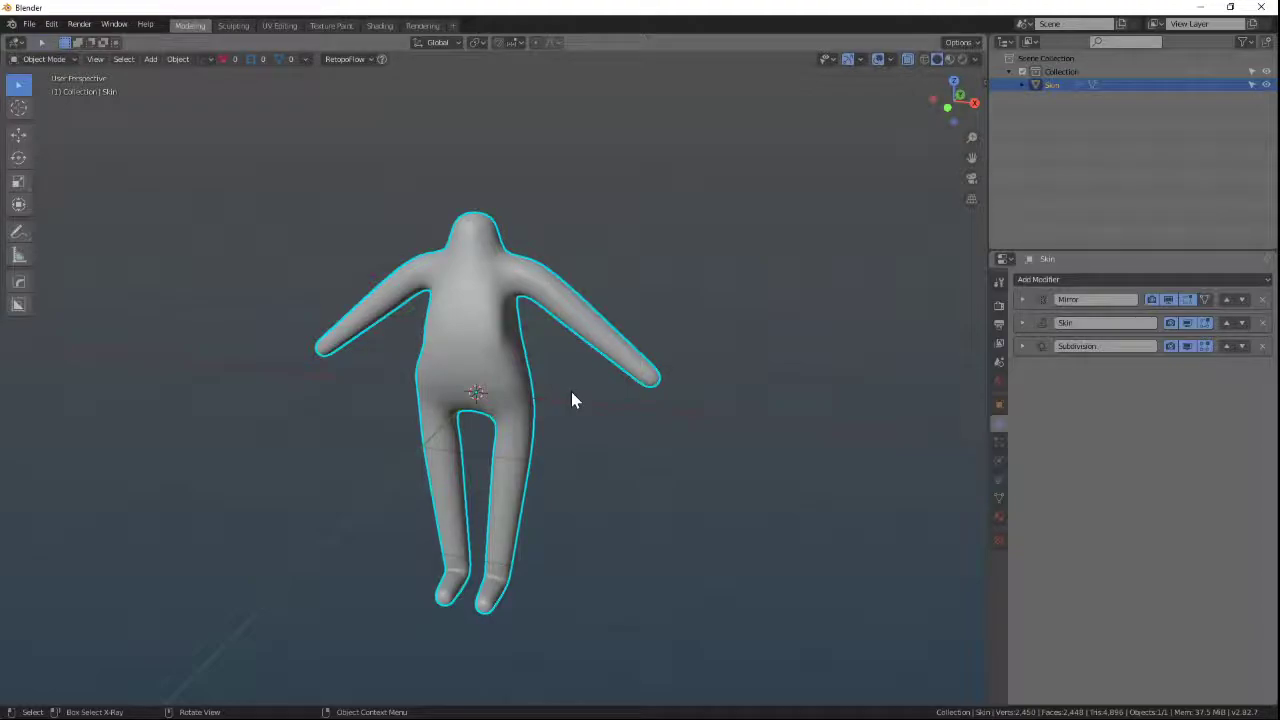
{"action": "key", "text": "F3"}
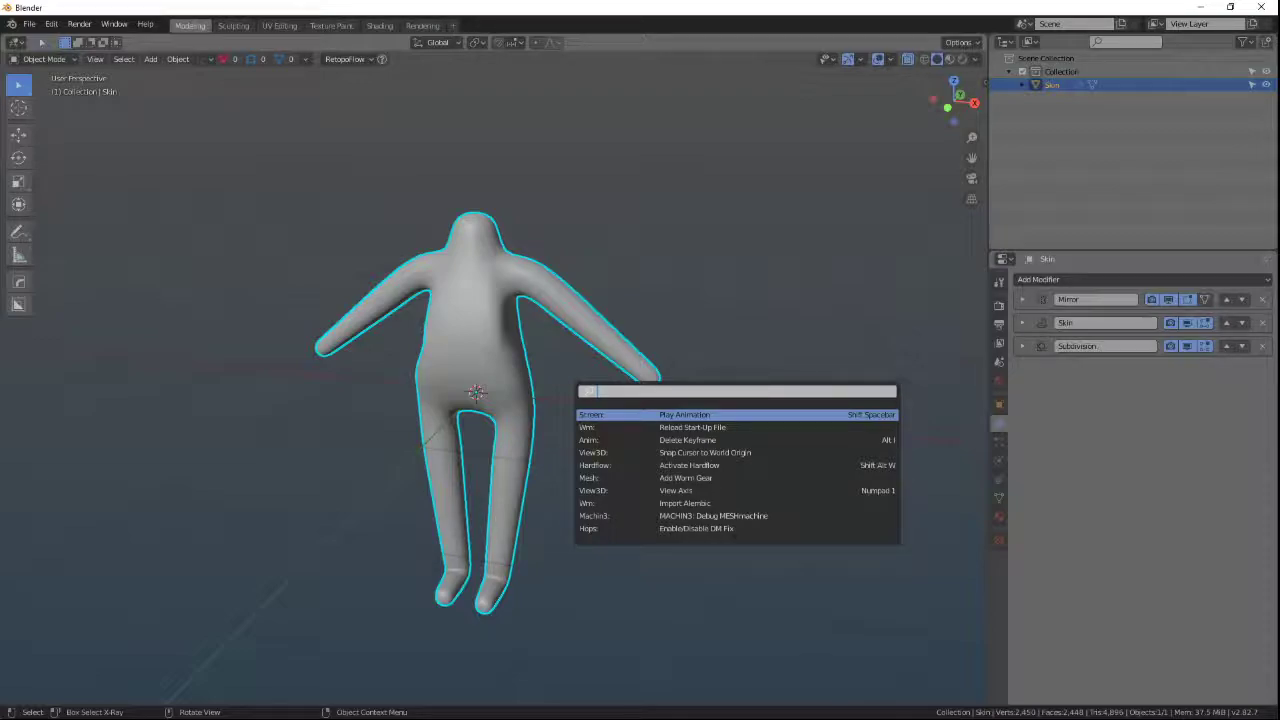
{"action": "type", "text": "convert"}
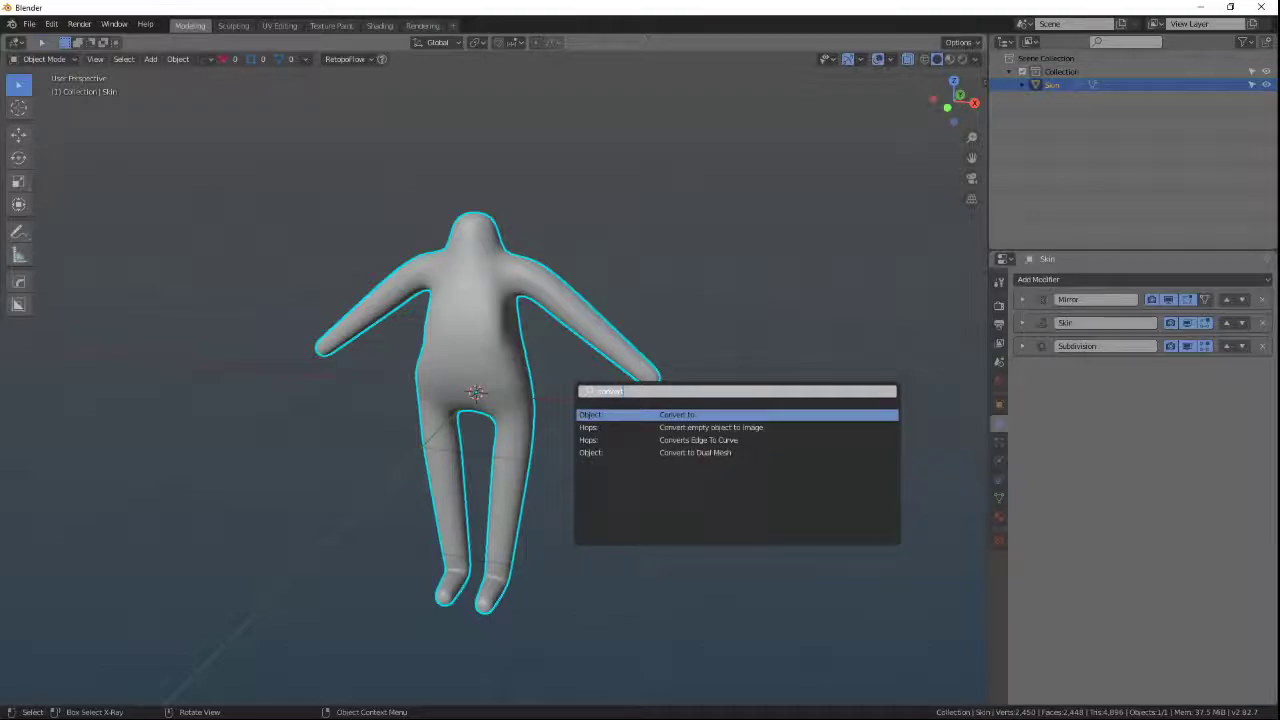
{"action": "key", "text": "Down"}
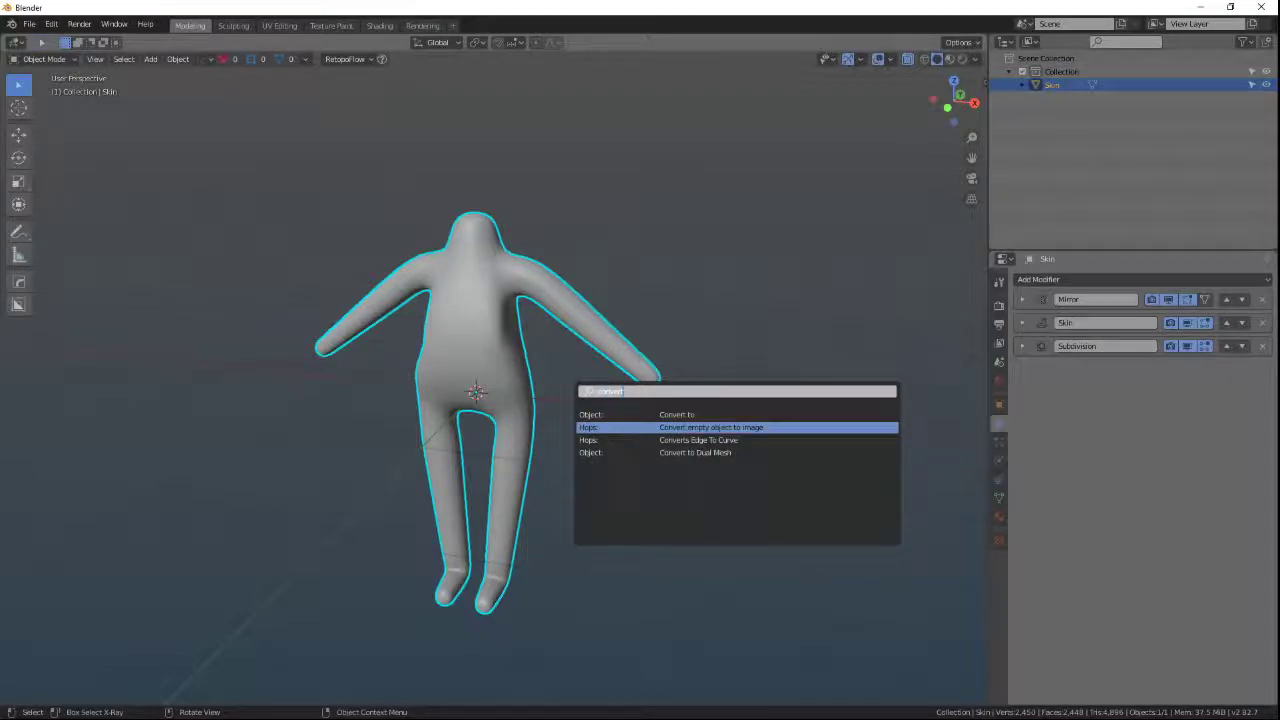
{"action": "key", "text": "Up"}
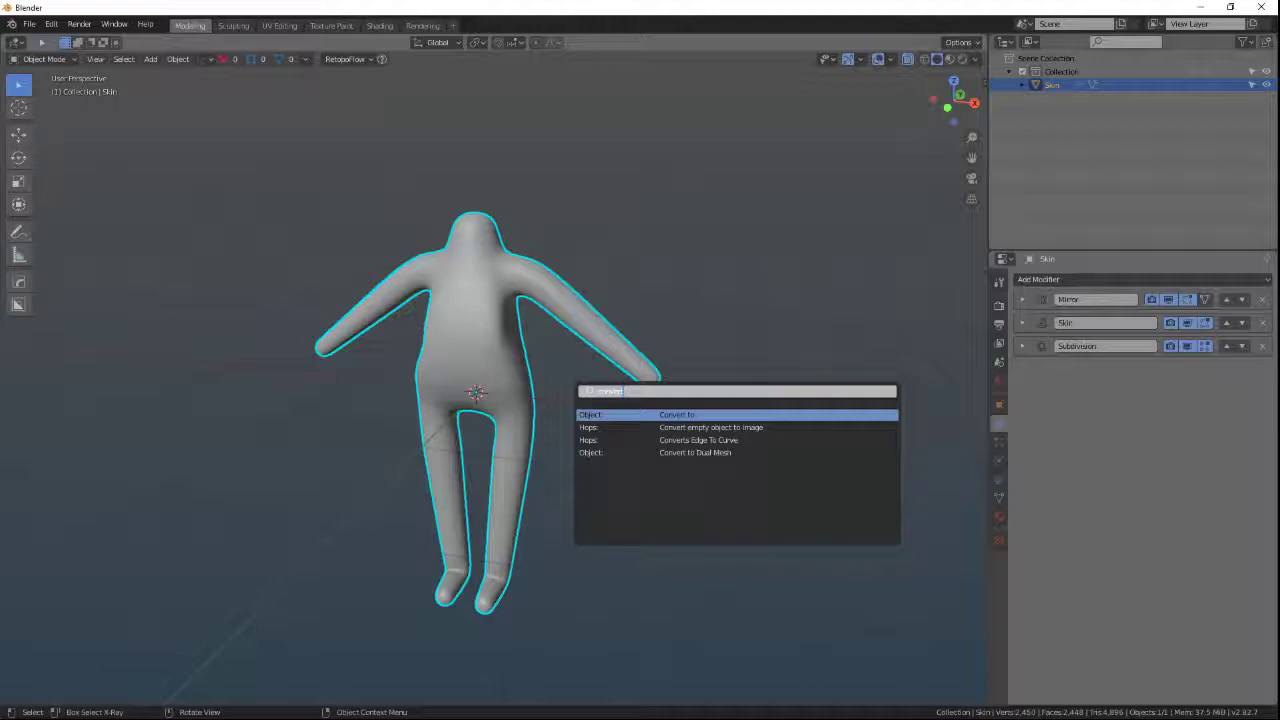
{"action": "key", "text": "Escape"}
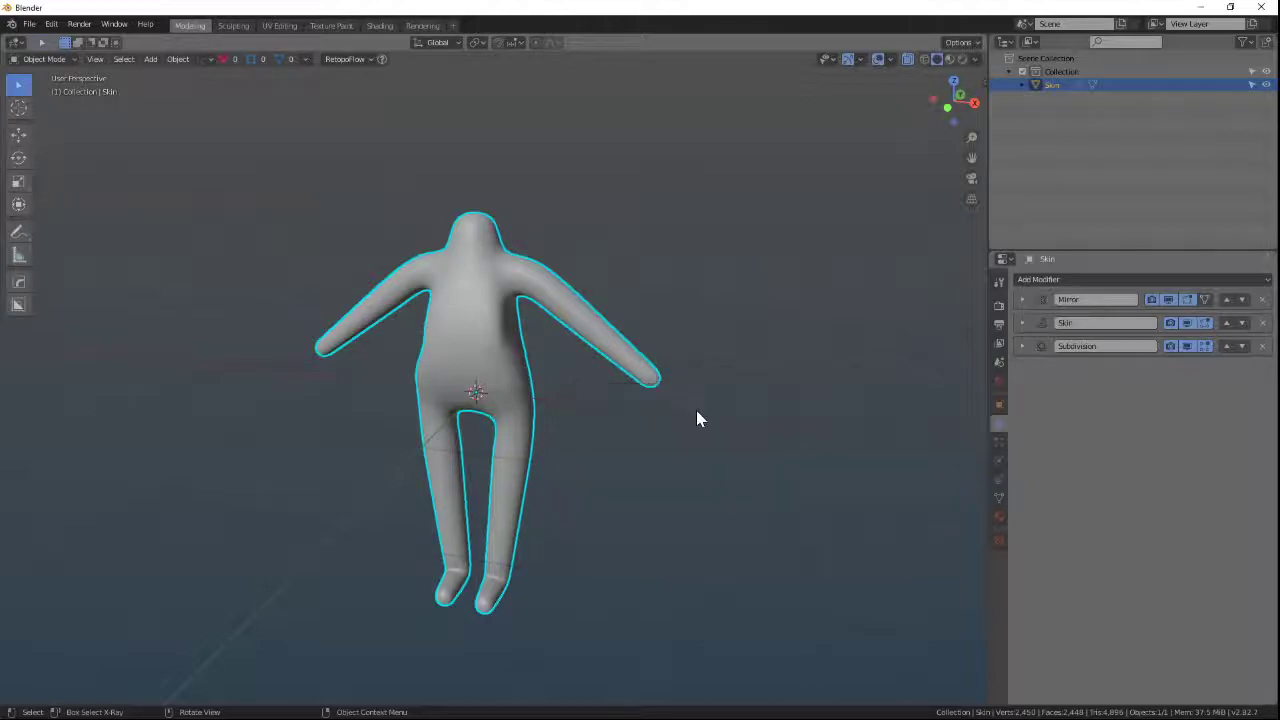
Convert the Skin object to a mesh with the Convert to command and enable Keep Original.
{"action": "middle_click_drag", "start_coordinate": [514, 360], "coordinate": [551, 340]}
{"action": "key", "text": "F3"}
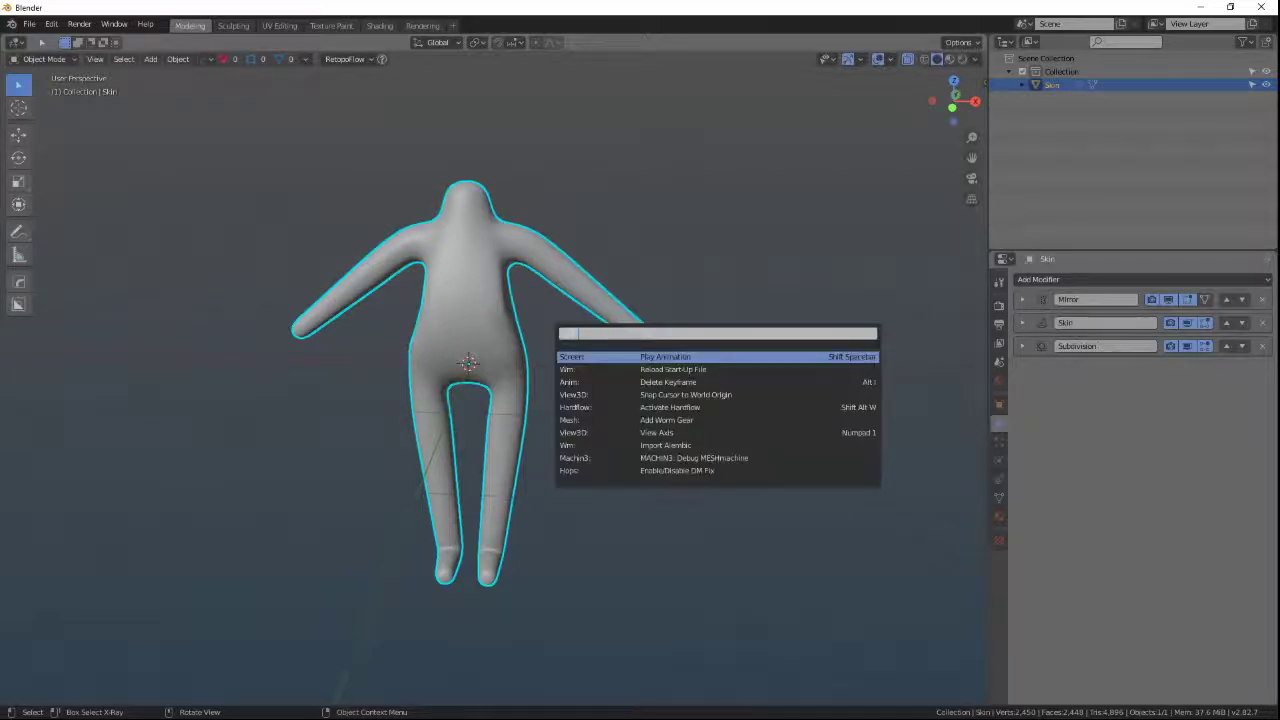
{"action": "type", "text": "convert"}
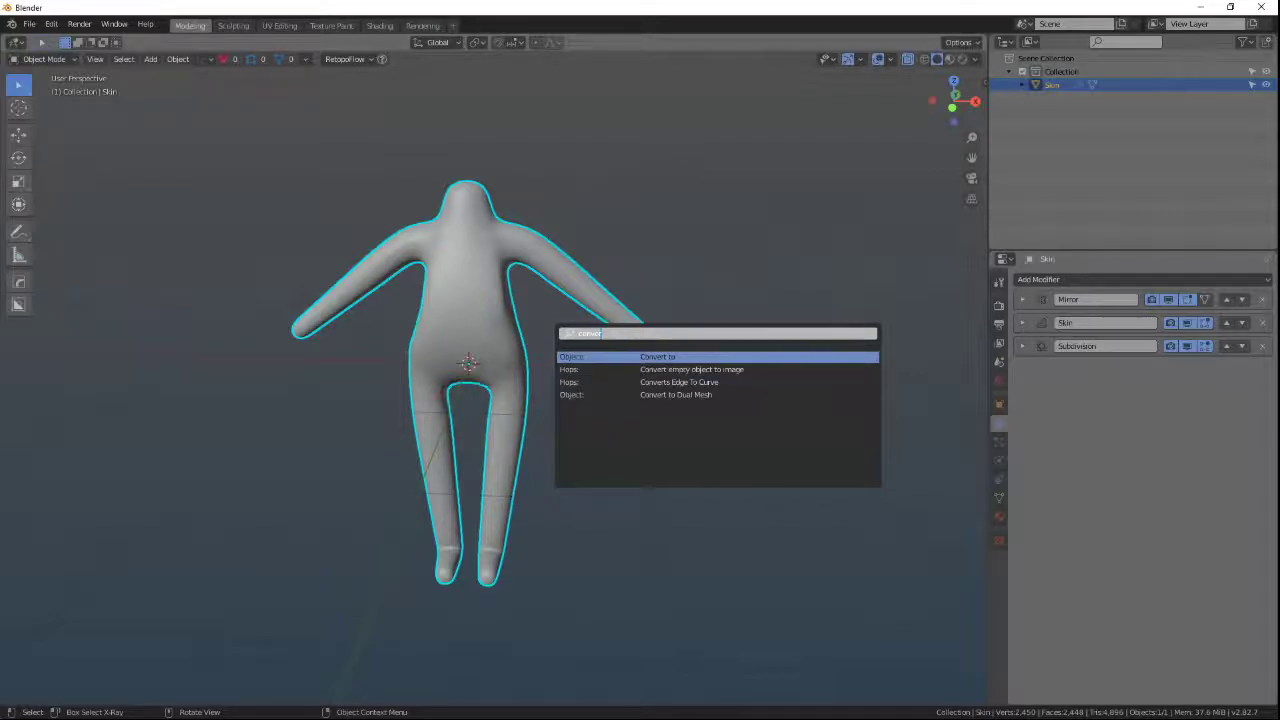
{"action": "key", "text": "Return"}
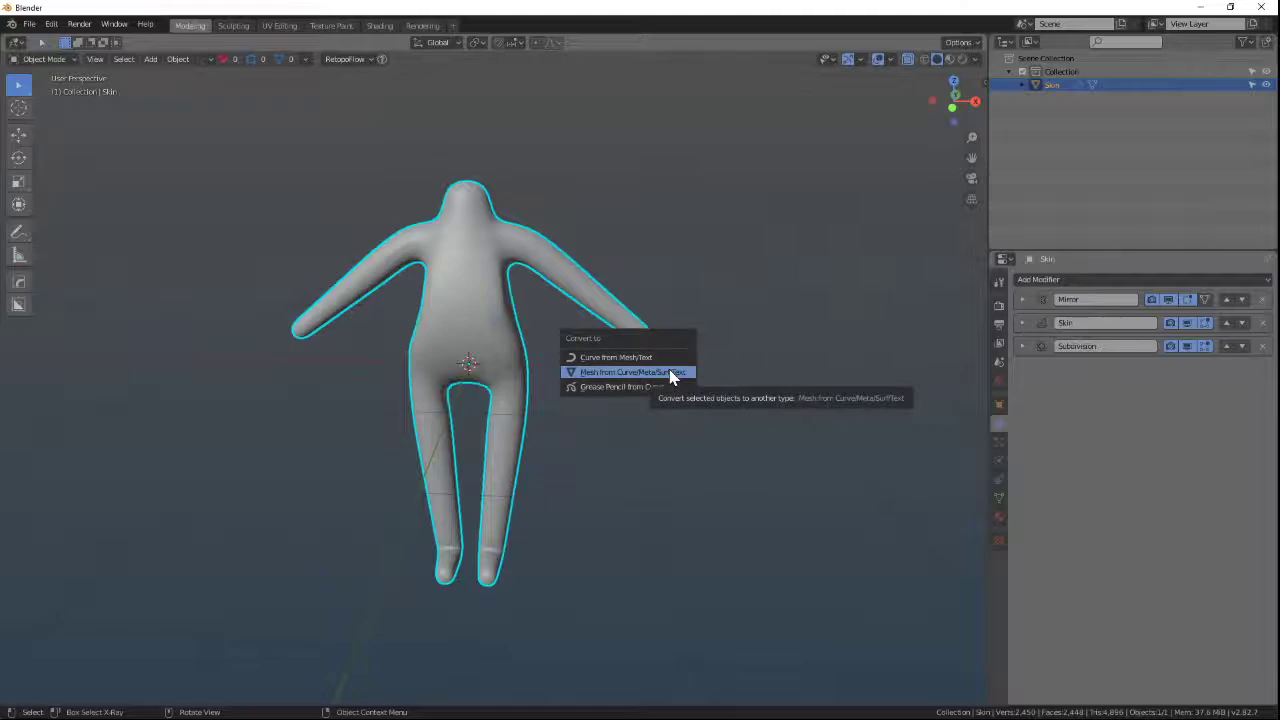
{"action": "left_click", "coordinate": [672, 374]}
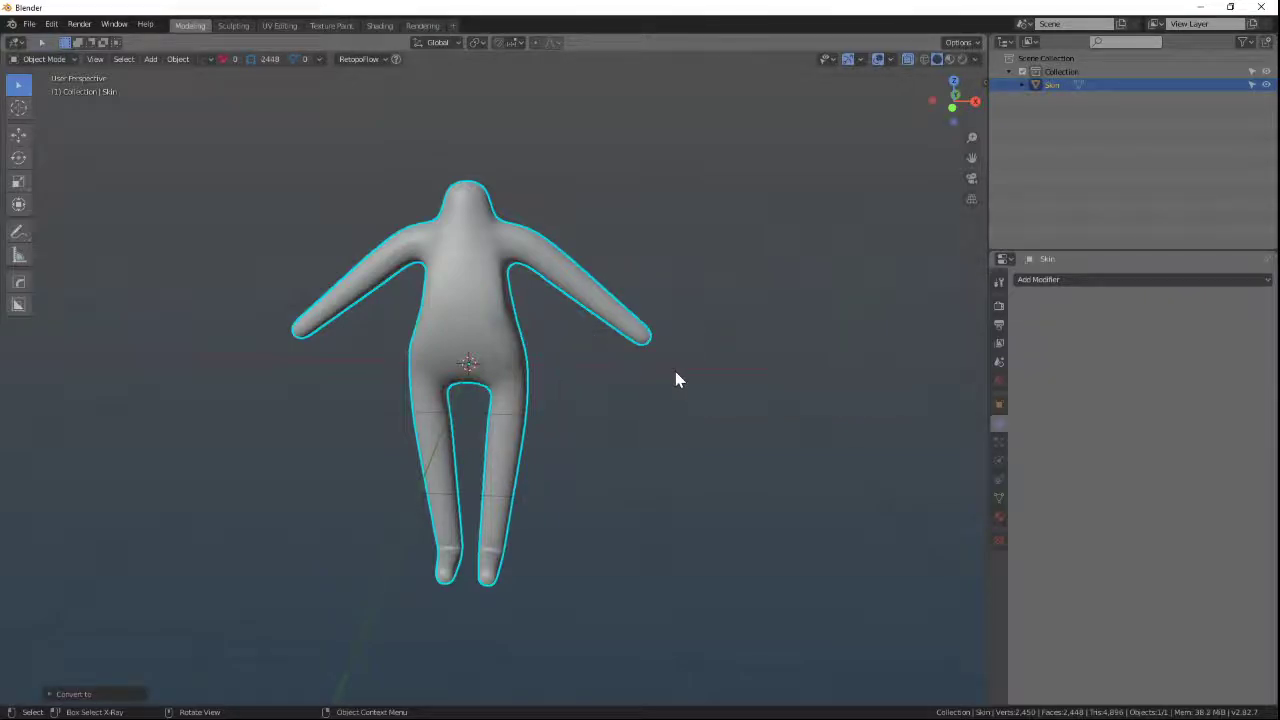
{"action": "left_click", "coordinate": [55, 695]}
{"action": "left_click", "coordinate": [216, 690]}
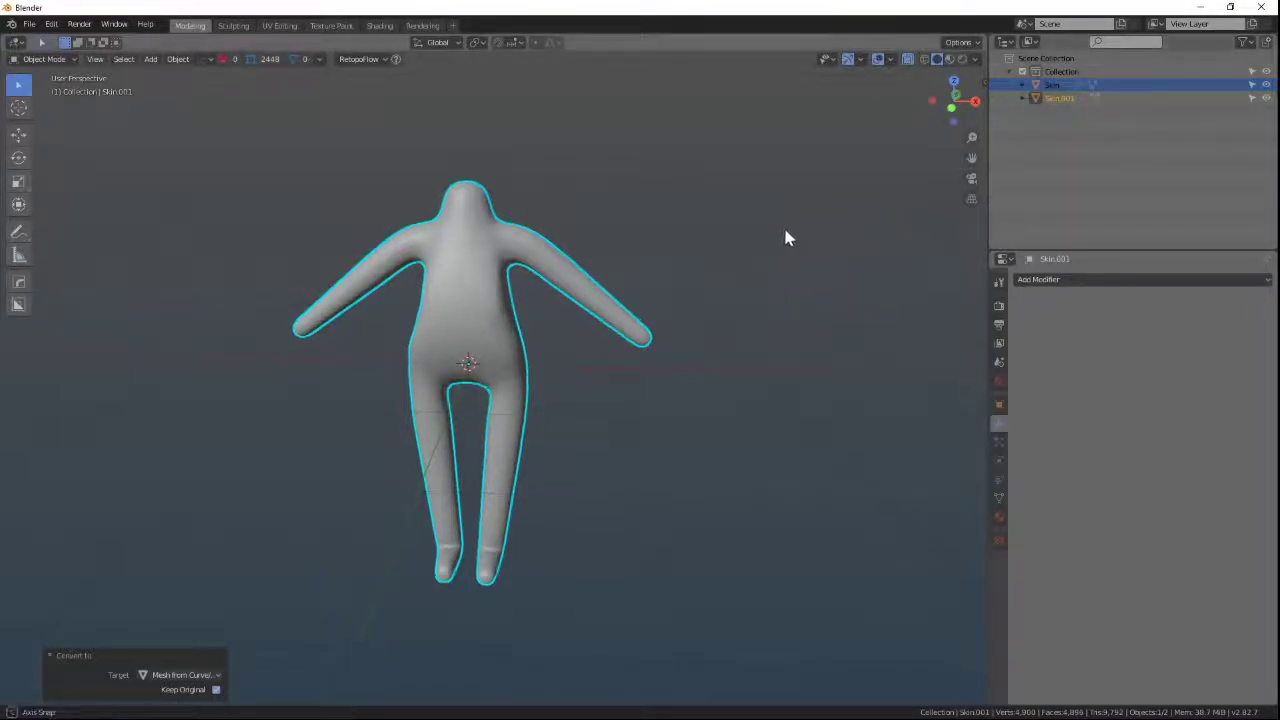
Compare the modifier stacks of the original Skin object and its converted copy Skin.001.
{"action": "middle_click_drag", "start_coordinate": [788, 238], "coordinate": [757, 240]}
{"action": "left_click", "coordinate": [1055, 86]}
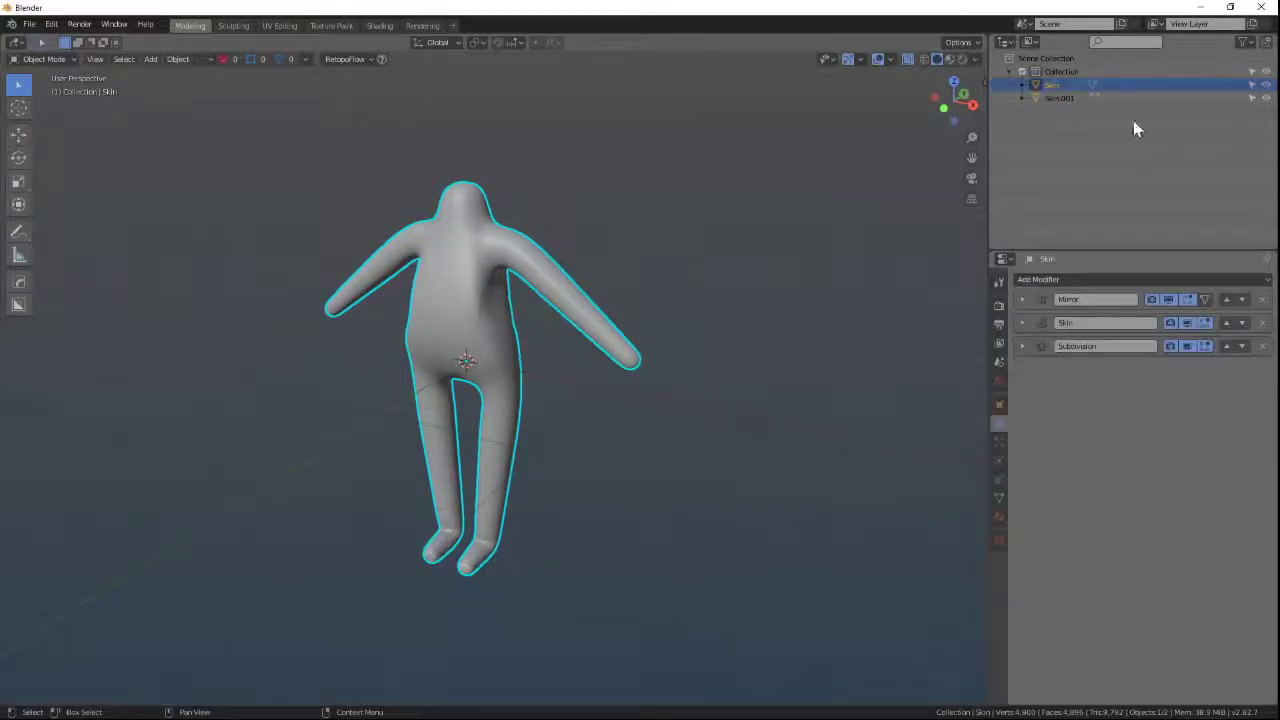
{"action": "left_click", "coordinate": [1062, 100]}
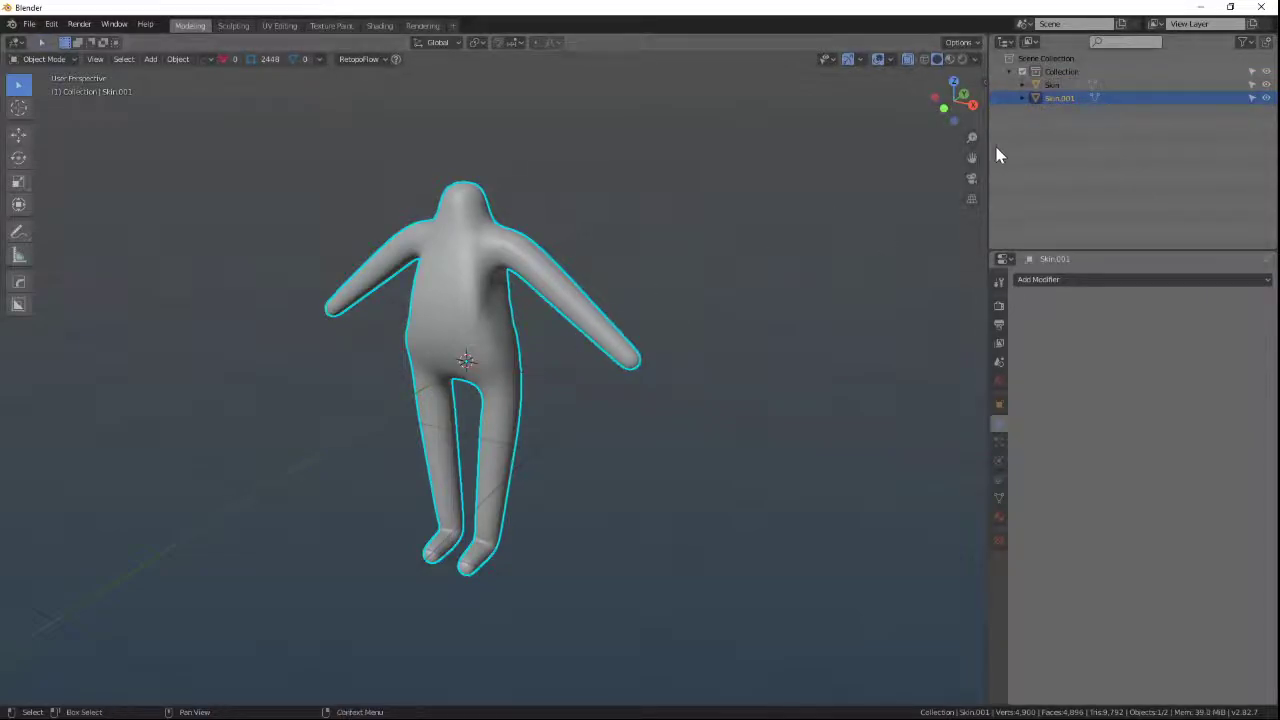
Rename the Skin.001 object as Basemesh.
{"action": "double_click", "coordinate": [1057, 100]}
{"action": "key", "text": "BackSpace"}
{"action": "type", "text": "Basemesh"}
{"action": "key", "text": "Return"}
{"action": "scroll", "coordinate": [660, 262], "scroll_direction": "up", "scroll_amount": 4}
{"action": "scroll", "coordinate": [537, 286], "scroll_direction": "down", "scroll_amount": 4}
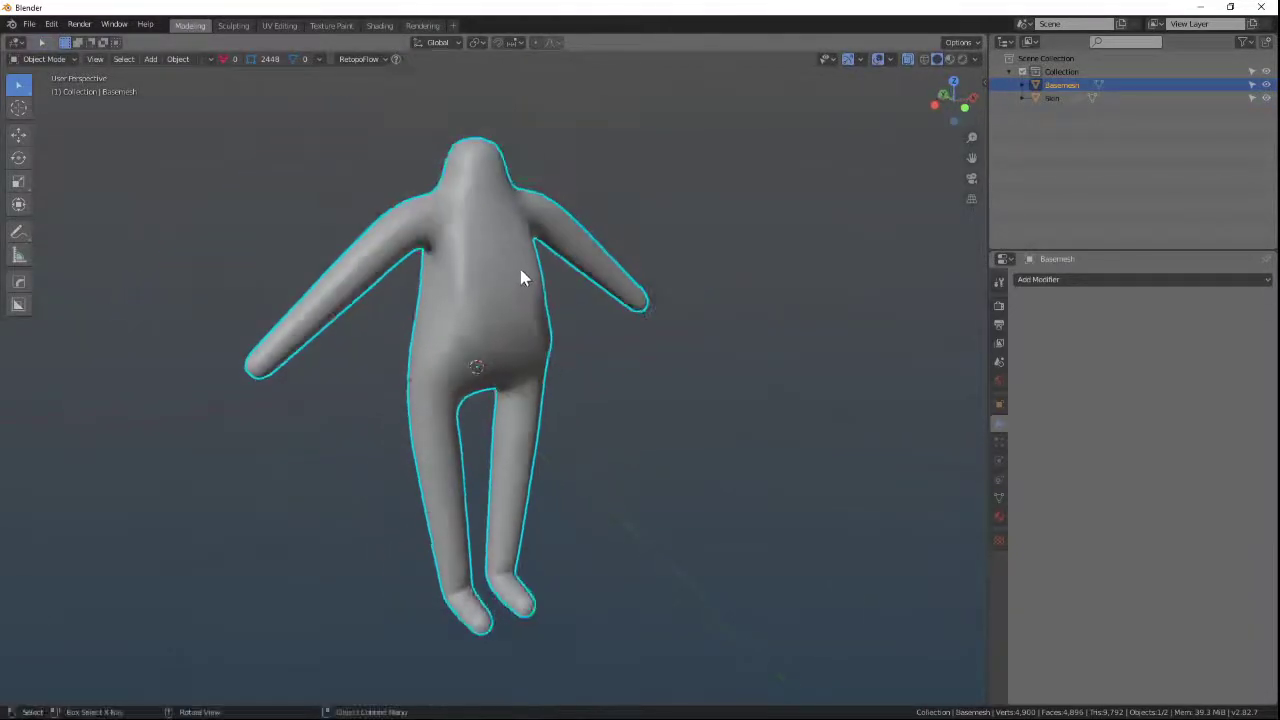
Inspect the converted geometry of Basemesh in Edit Mode from several angles, and return to Object Mode.
{"action": "key", "text": "ctrl+Tab"}
{"action": "left_click", "coordinate": [609, 266]}
{"action": "middle_click_drag", "start_coordinate": [609, 266], "coordinate": [623, 363]}
{"action": "middle_click_drag", "start_coordinate": [651, 434], "coordinate": [703, 397]}
{"action": "scroll", "coordinate": [675, 387], "scroll_direction": "up", "scroll_amount": 3}
{"action": "scroll", "coordinate": [675, 387], "scroll_direction": "down", "scroll_amount": 4}
{"action": "key", "text": "ctrl+Tab"}
{"action": "left_click", "coordinate": [686, 423]}
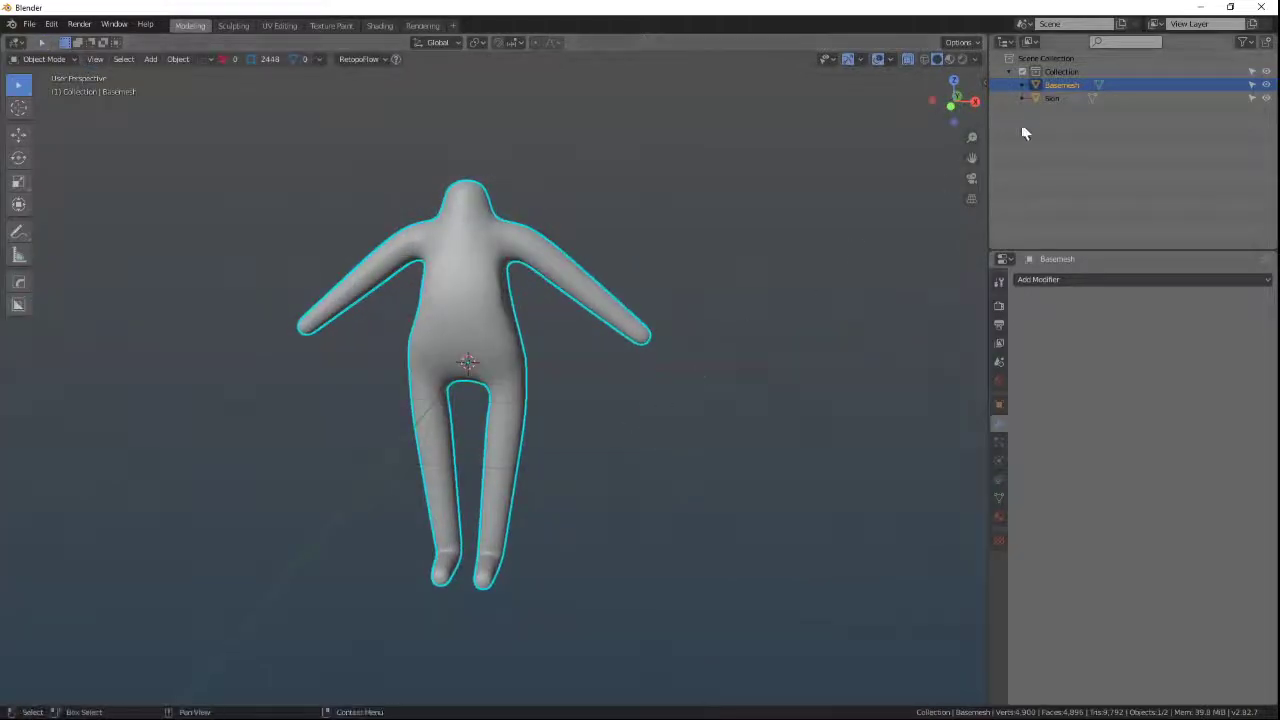
Hide the original Skin object in the viewport so that only Basemesh is displayed.
{"action": "key", "text": "KP_Decimal"}
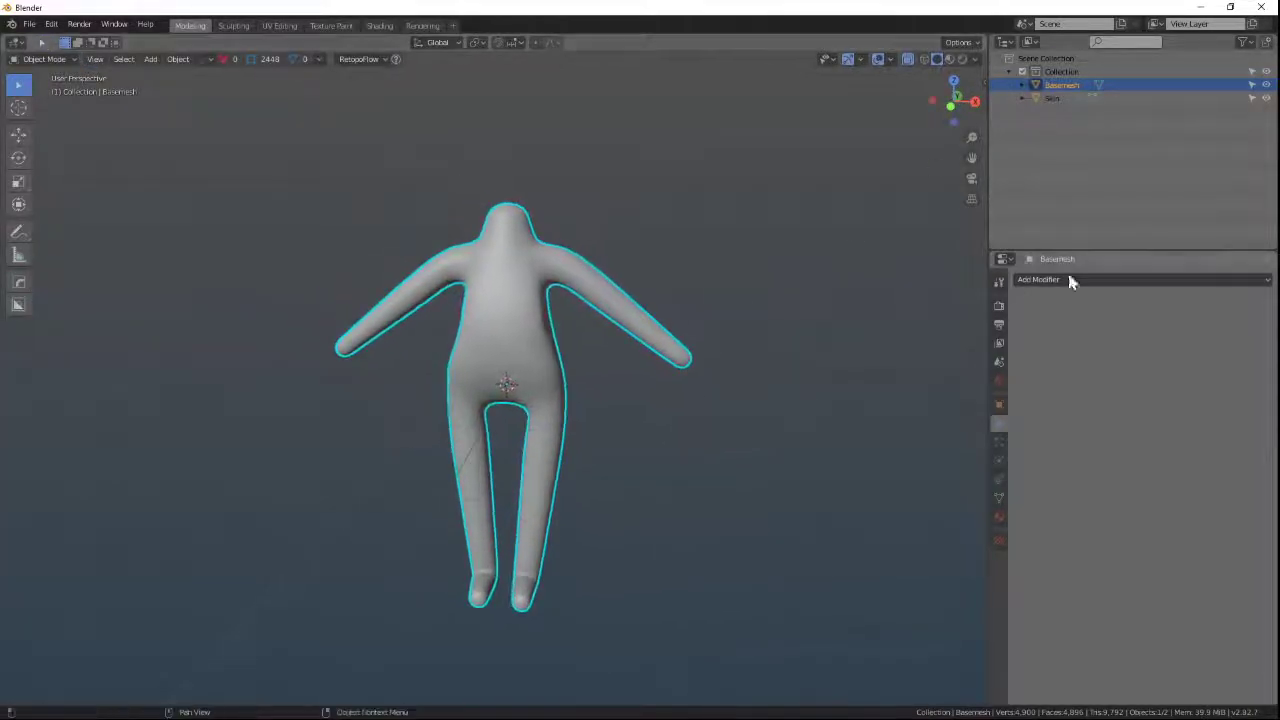
{"action": "left_click", "coordinate": [1266, 99]}
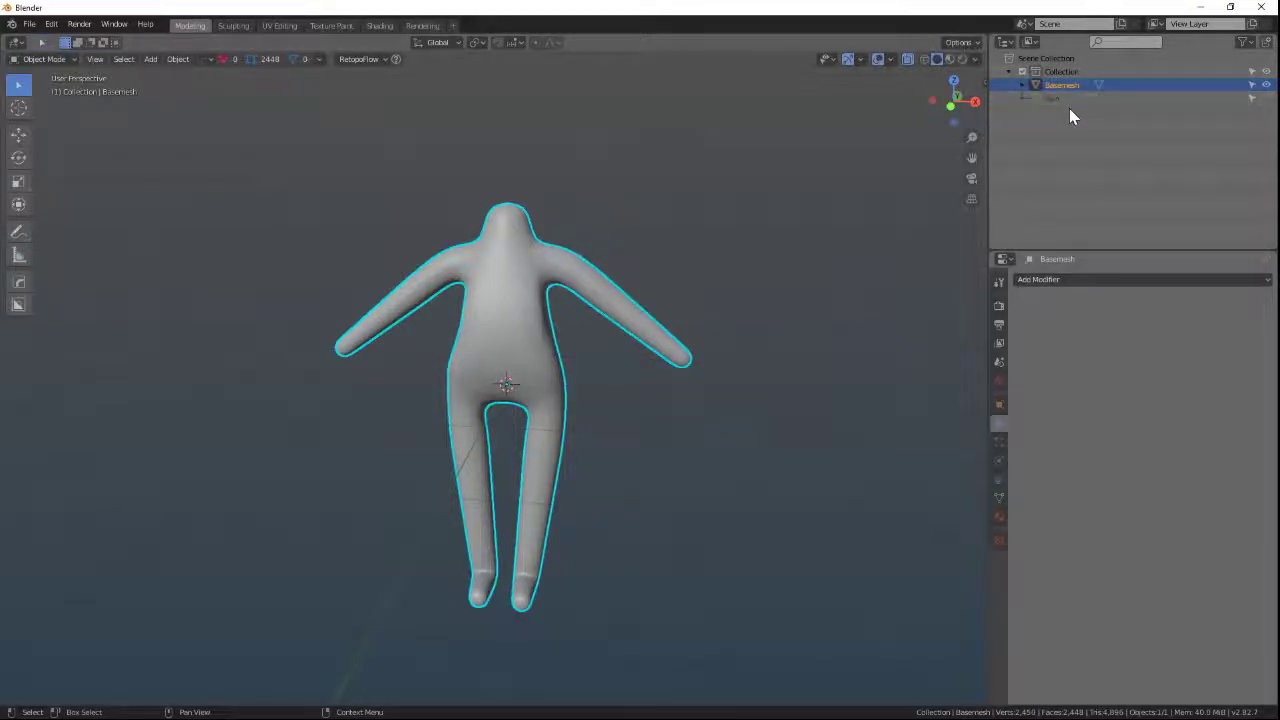
{"action": "middle_click_drag", "start_coordinate": [762, 366], "coordinate": [720, 360]}
{"action": "mouse_move", "coordinate": [618, 378]}
{"action": "middle_mouse_down"}
{"action": "mouse_move", "coordinate": [677, 357]}
{"action": "mouse_move", "coordinate": [600, 340]}
{"action": "middle_mouse_up"}
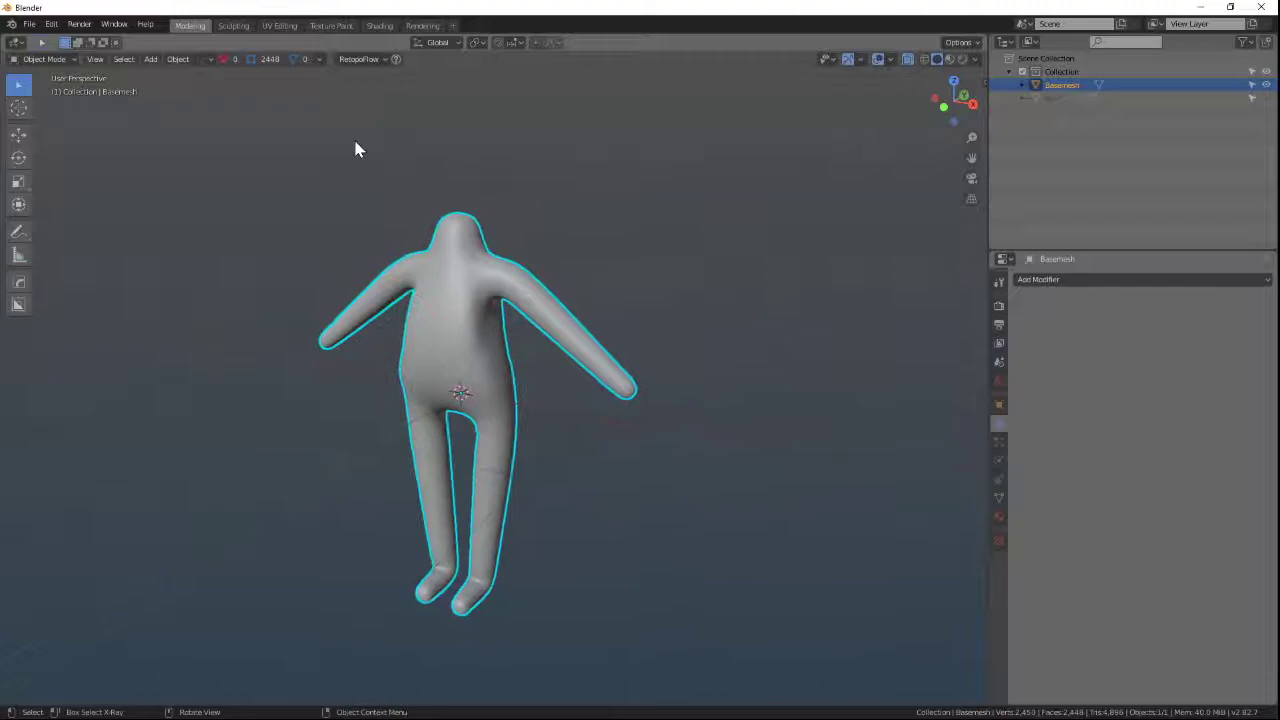
{"action": "scroll", "coordinate": [380, 335], "scroll_direction": "up", "scroll_amount": 4}
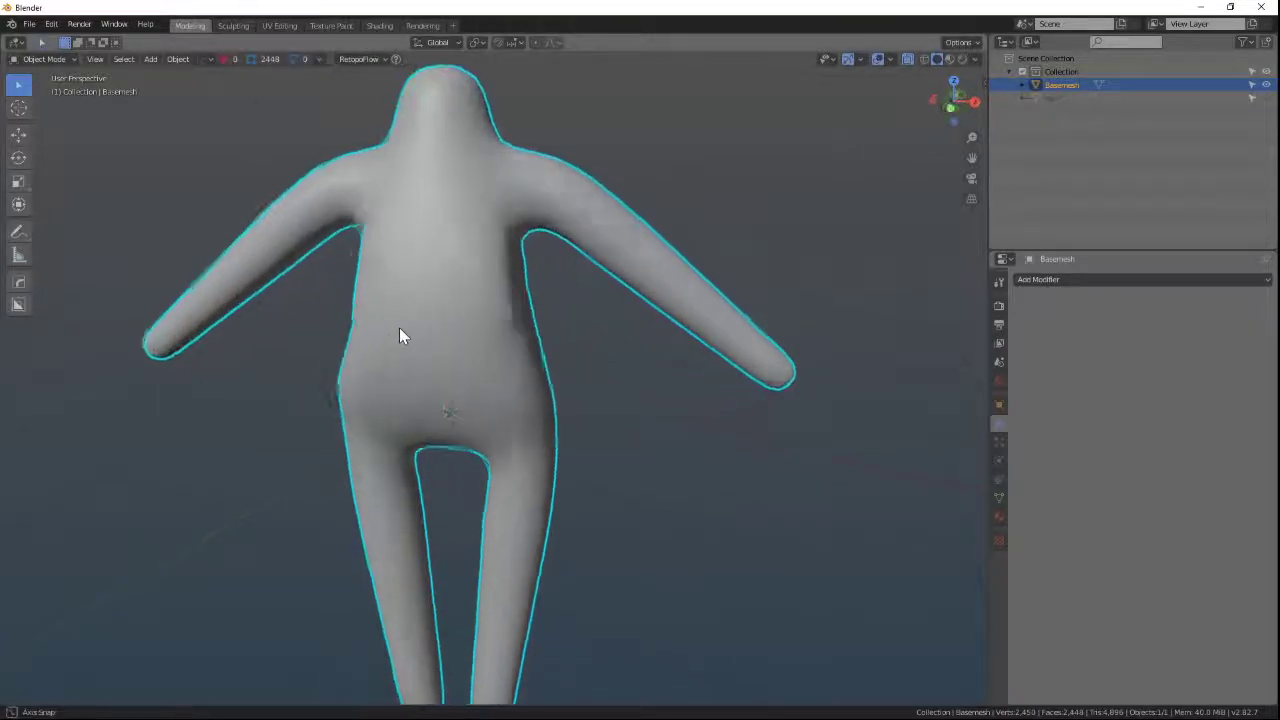
Examine the vertex and edge layout across the torso of Basemesh in Edit Mode, and return to Object Mode.
{"action": "key", "text": "ctrl+Tab"}
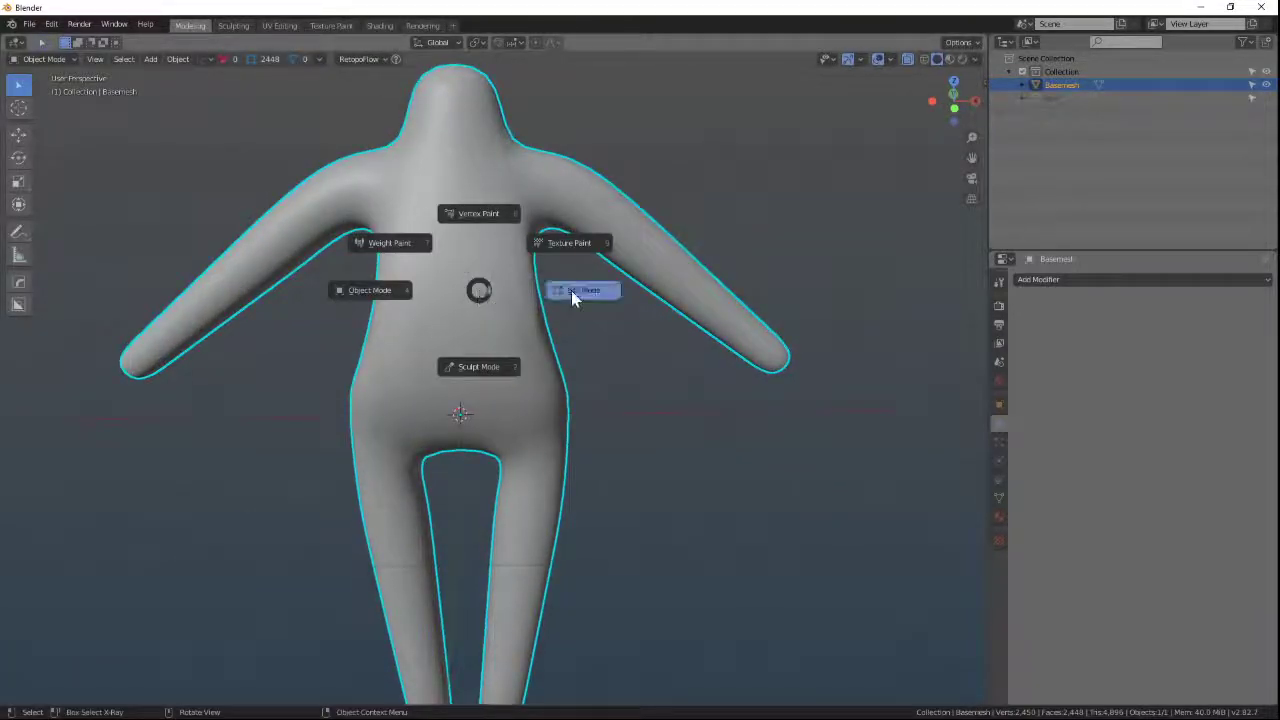
{"action": "left_click", "coordinate": [571, 290]}
{"action": "mouse_move", "coordinate": [475, 272]}
{"action": "middle_mouse_down"}
{"action": "mouse_move", "coordinate": [500, 262]}
{"action": "mouse_move", "coordinate": [475, 272]}
{"action": "middle_mouse_up"}
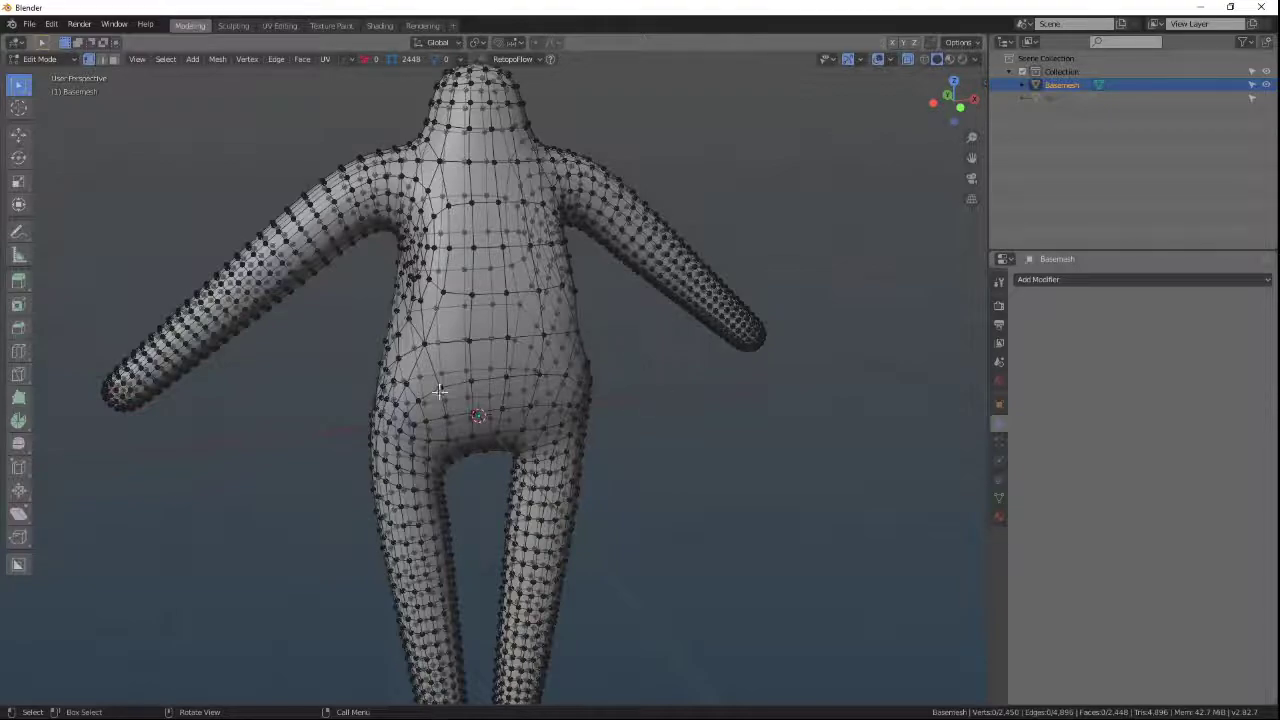
{"action": "key", "text": "ctrl+Tab"}
{"action": "left_click", "coordinate": [429, 266]}
{"action": "scroll", "coordinate": [543, 357], "scroll_direction": "down", "scroll_amount": 3}
Open the Sculpting workspace in front orthographic view and enable Dyntopo for Basemesh.
{"action": "left_click", "coordinate": [236, 26]}
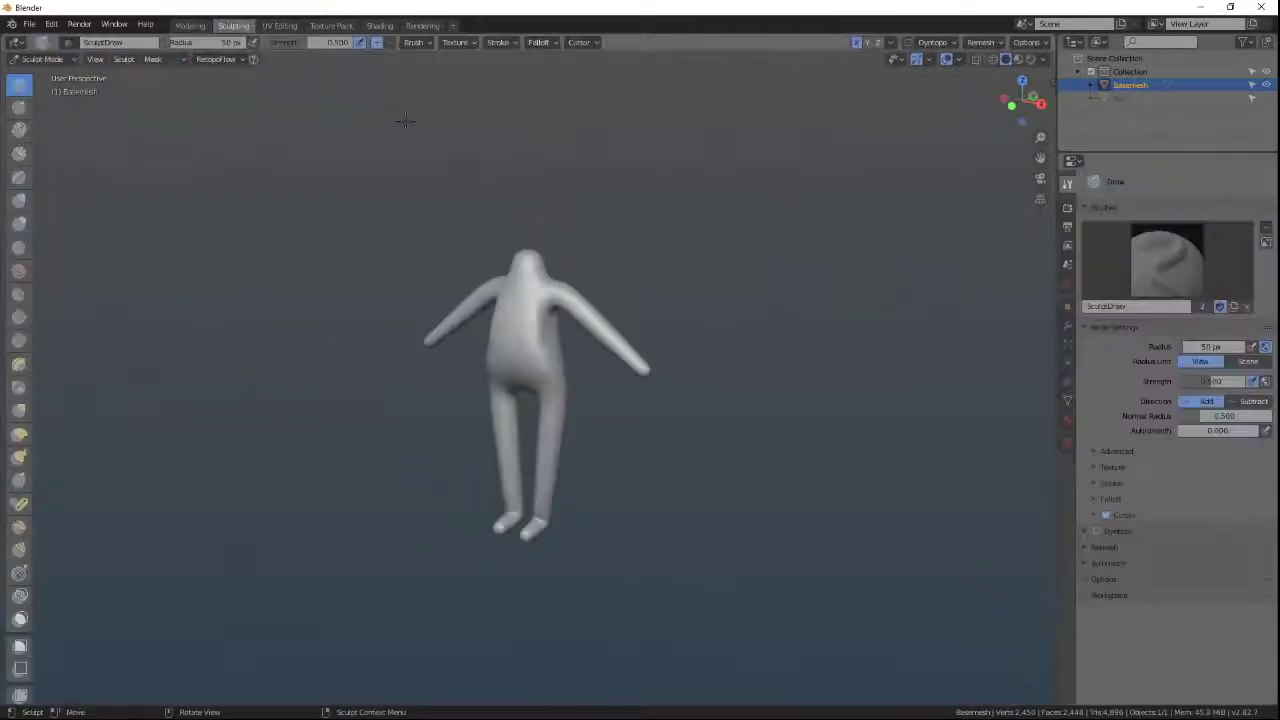
{"action": "key", "text": "KP_1"}
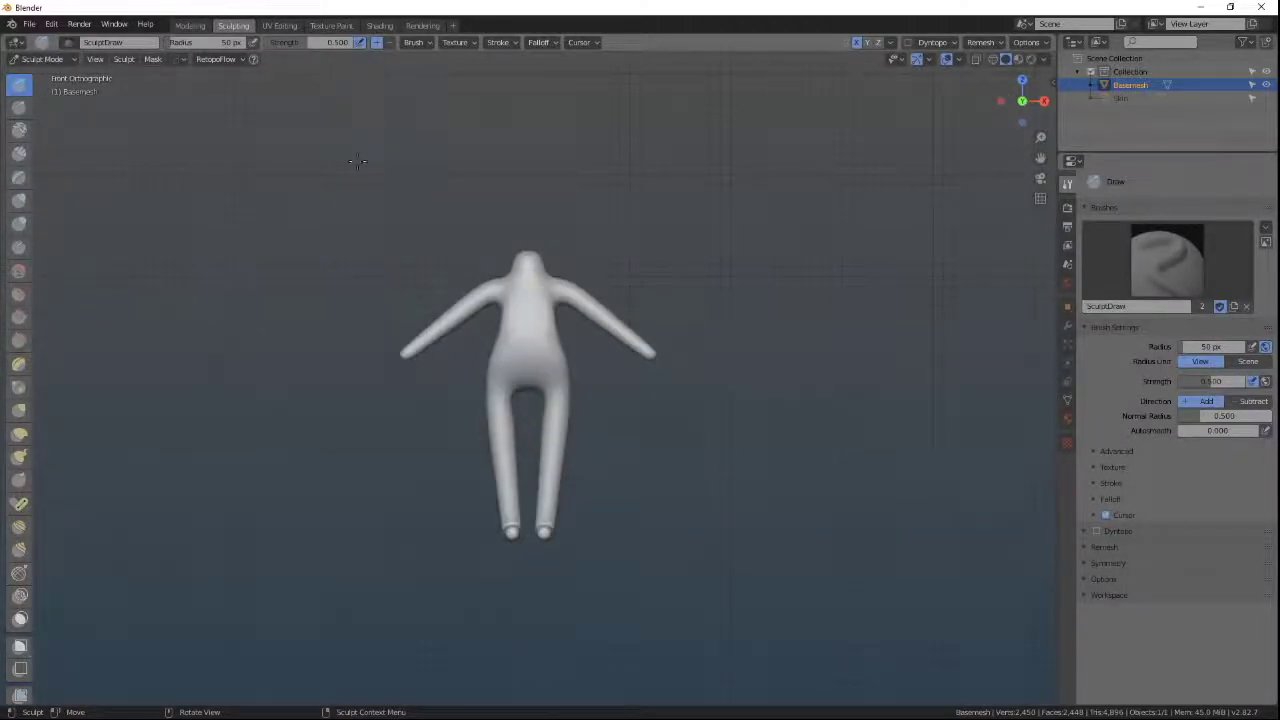
{"action": "scroll", "coordinate": [491, 303], "scroll_direction": "up", "scroll_amount": 4}
{"action": "scroll", "coordinate": [510, 290], "scroll_direction": "down", "scroll_amount": 4}
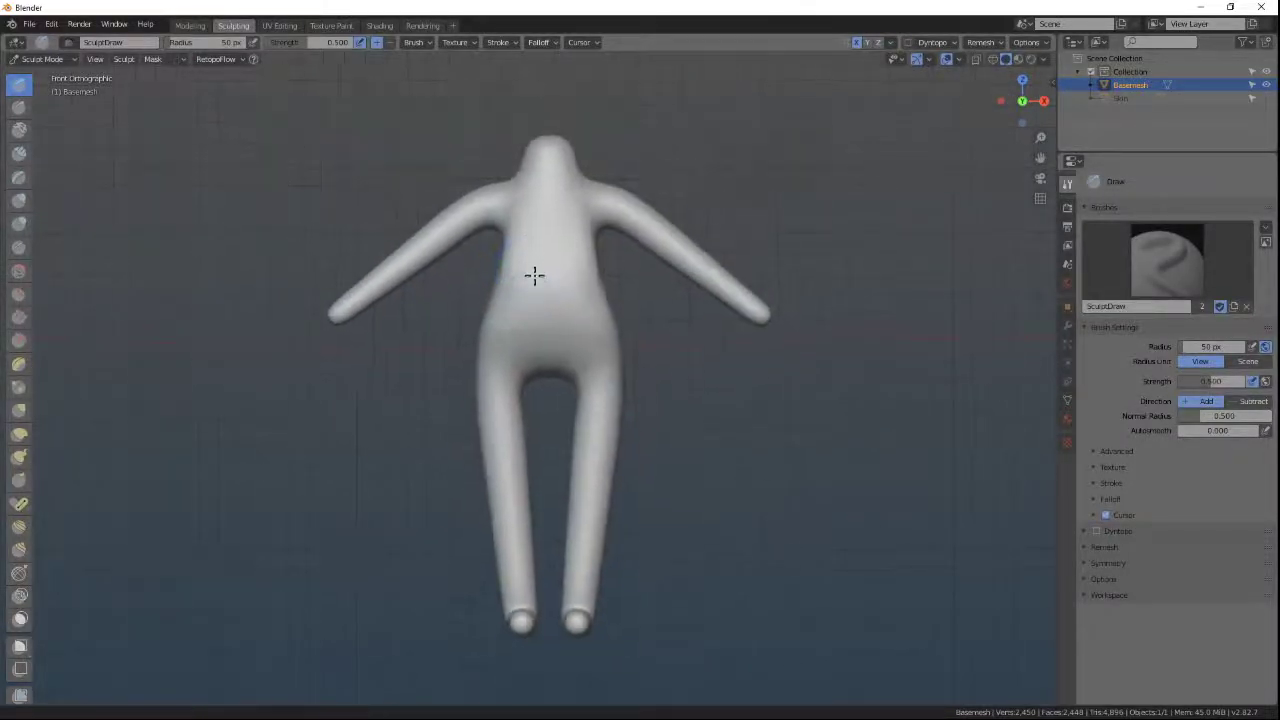
{"action": "left_click", "coordinate": [908, 42]}
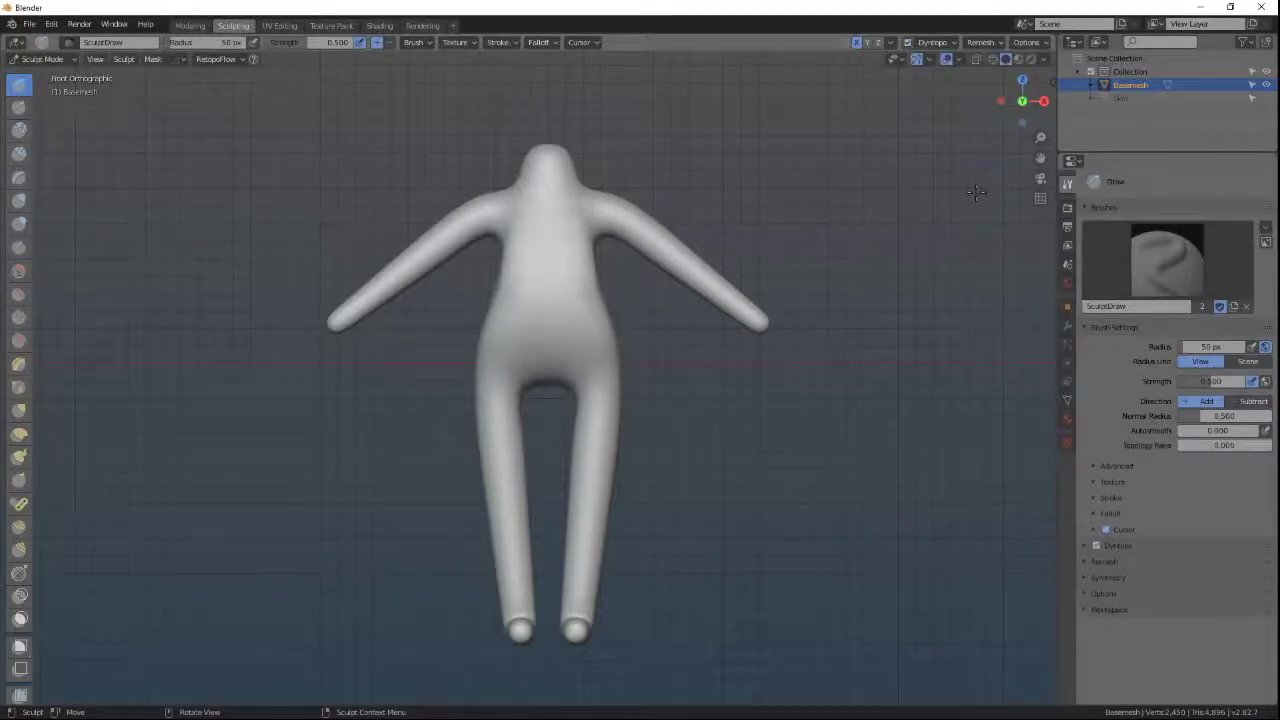
{"action": "scroll", "coordinate": [590, 245], "scroll_direction": "up", "scroll_amount": 2}
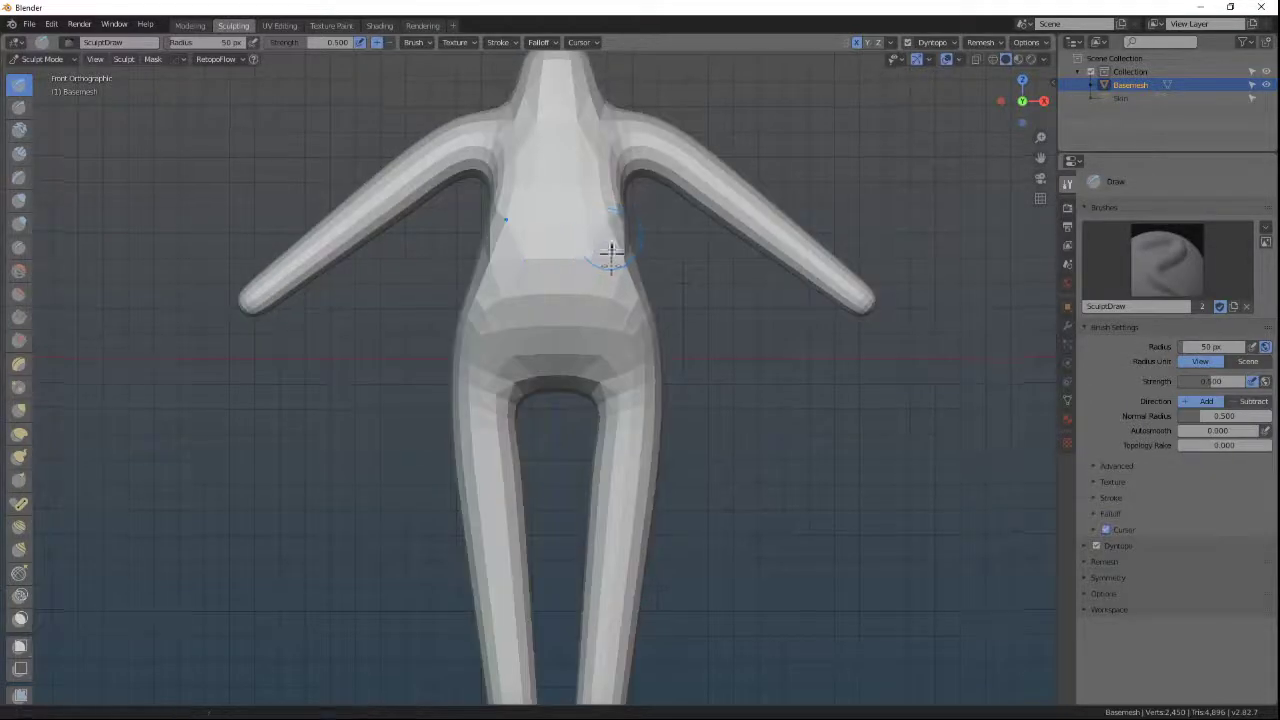
{"action": "middle_click_drag", "start_coordinate": [610, 237], "coordinate": [608, 282], "text": "shift"}
Choose the Snake Hook brush with a 153 px radius and reshape the sides of the chest and upper legs.
{"action": "left_click_drag", "start_coordinate": [52, 426], "coordinate": [60, 421]}
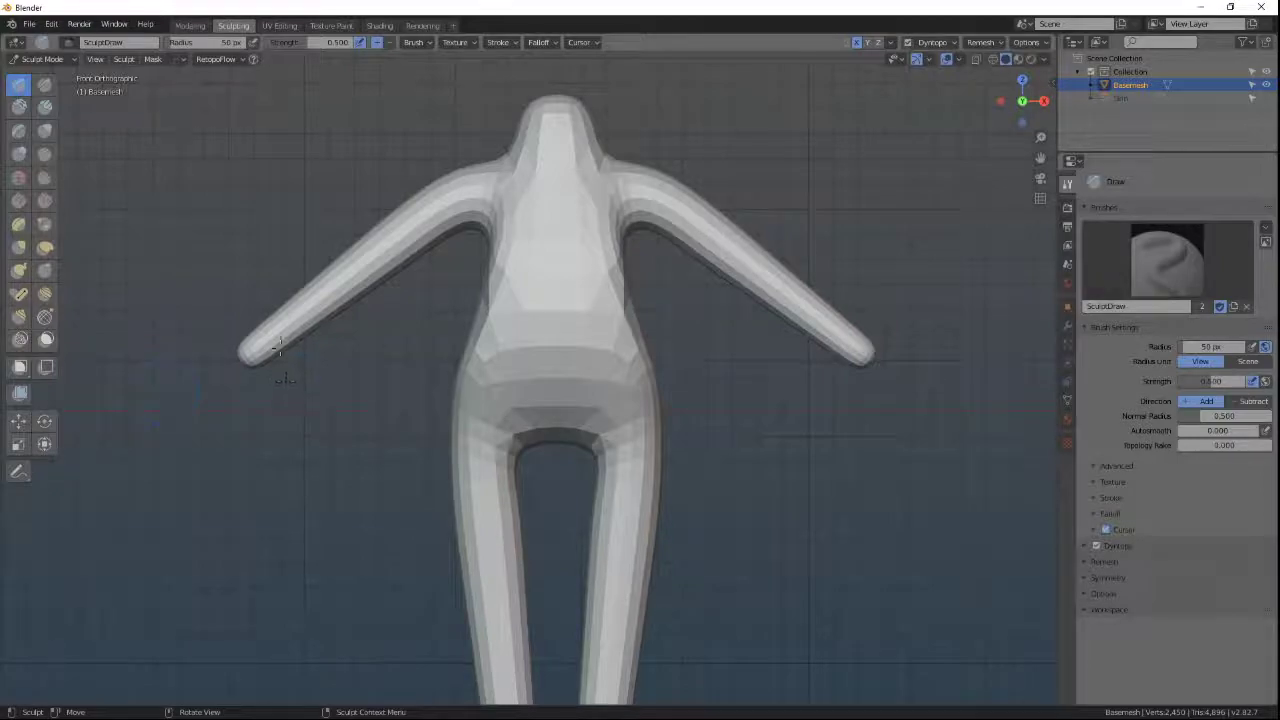
{"action": "left_click", "coordinate": [18, 272]}
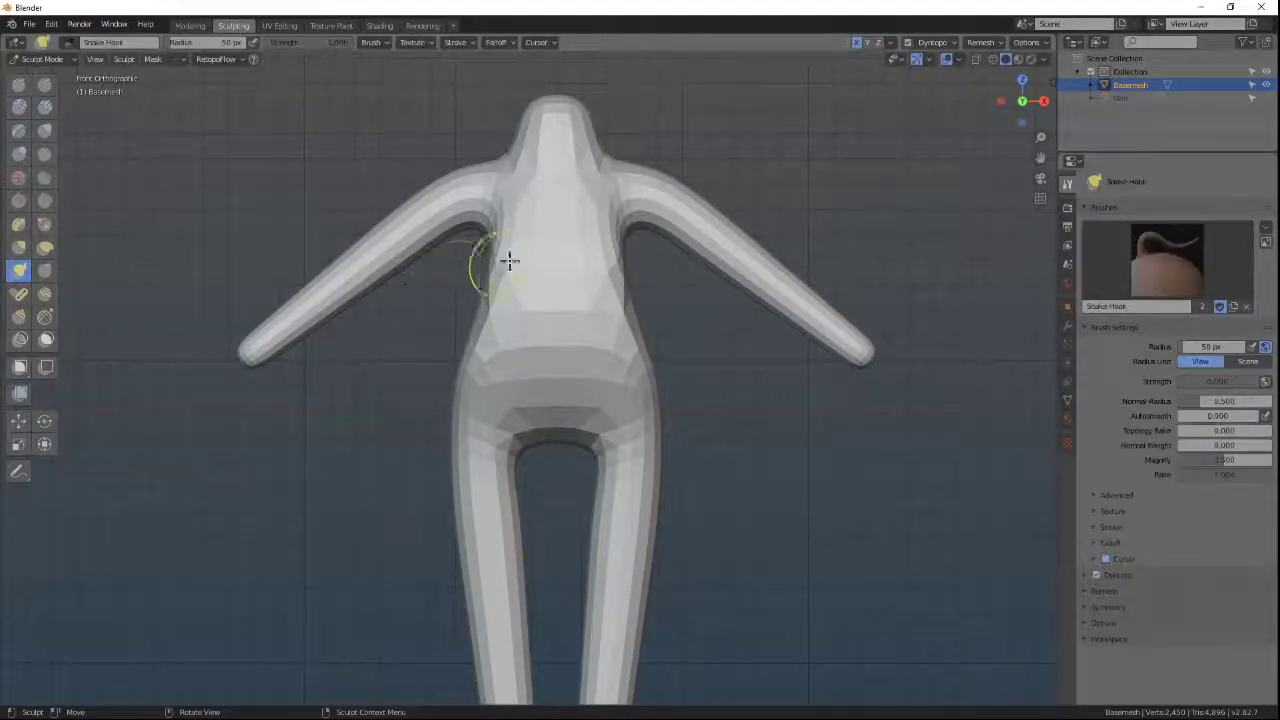
{"action": "key", "text": "f"}
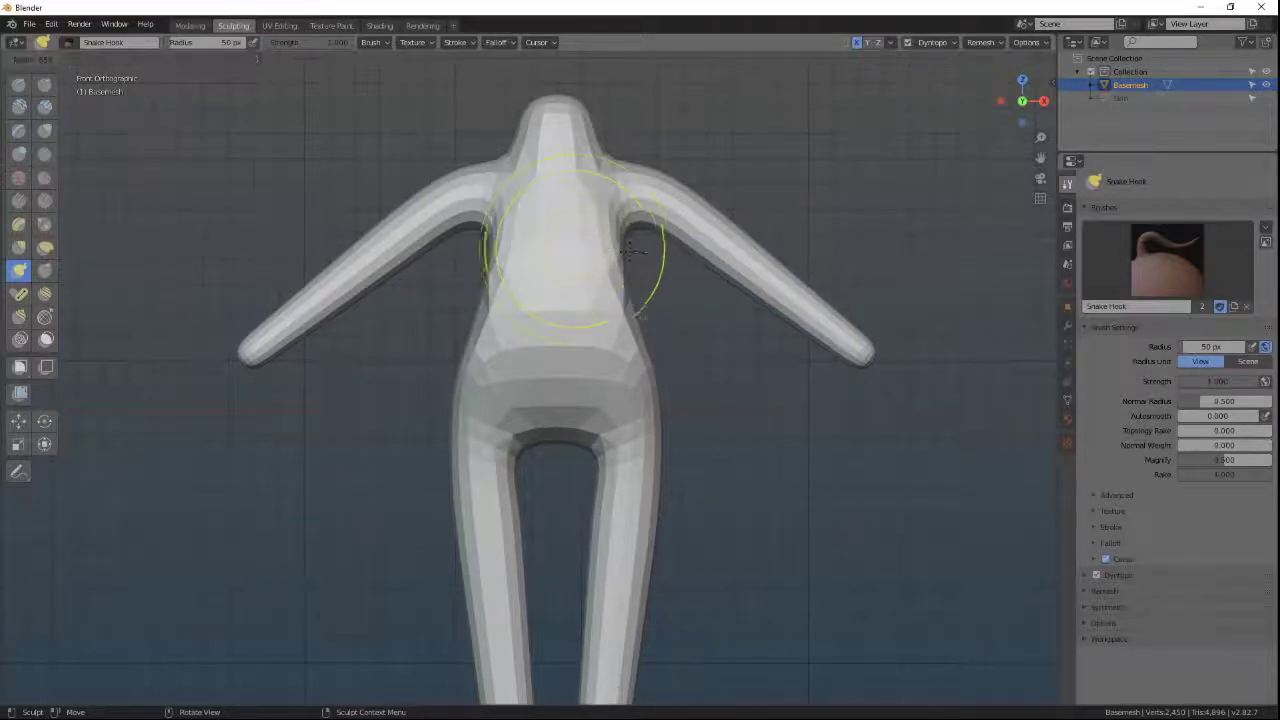
{"action": "left_click", "coordinate": [632, 250]}
{"action": "mouse_move", "coordinate": [580, 230]}
{"action": "left_mouse_down"}
{"action": "mouse_move", "coordinate": [651, 200]}
{"action": "mouse_move", "coordinate": [643, 177]}
{"action": "mouse_move", "coordinate": [640, 225]}
{"action": "mouse_move", "coordinate": [610, 240]}
{"action": "mouse_move", "coordinate": [623, 263]}
{"action": "left_mouse_up"}
{"action": "left_click_drag", "start_coordinate": [608, 455], "coordinate": [603, 466]}
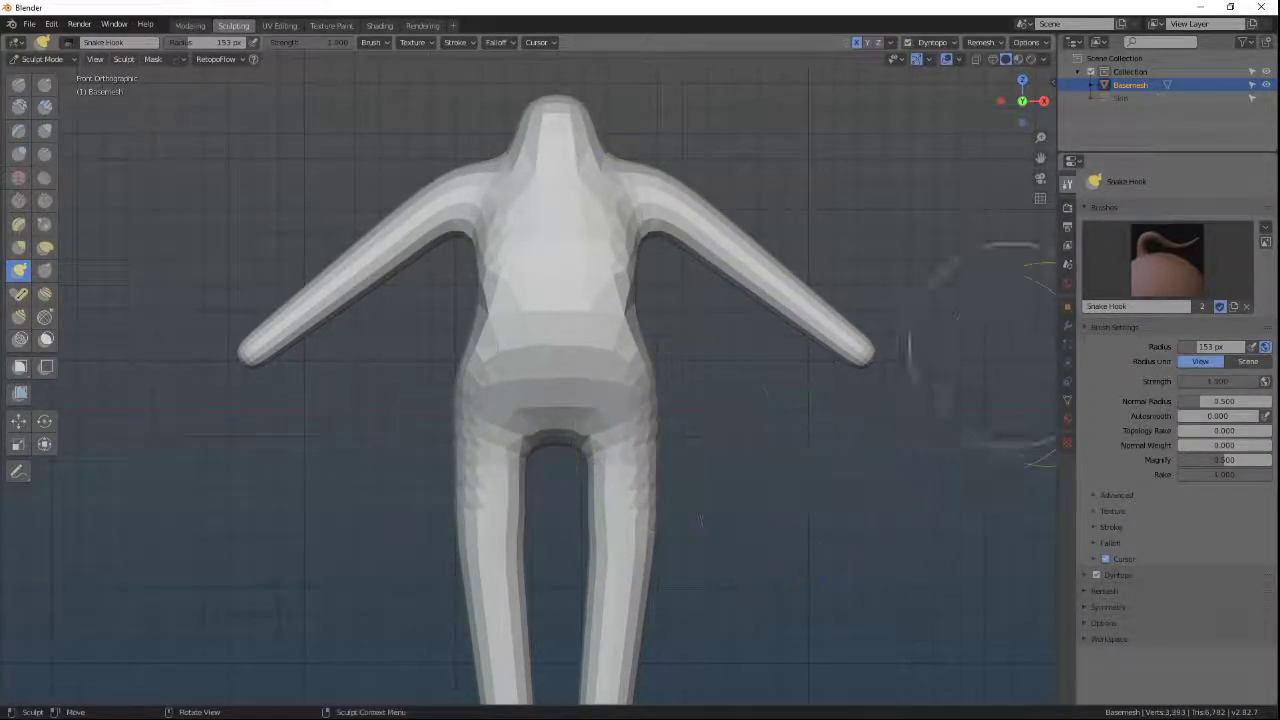
Check the mirror axis in the sculpt symmetry settings.
{"action": "left_click", "coordinate": [1100, 607]}
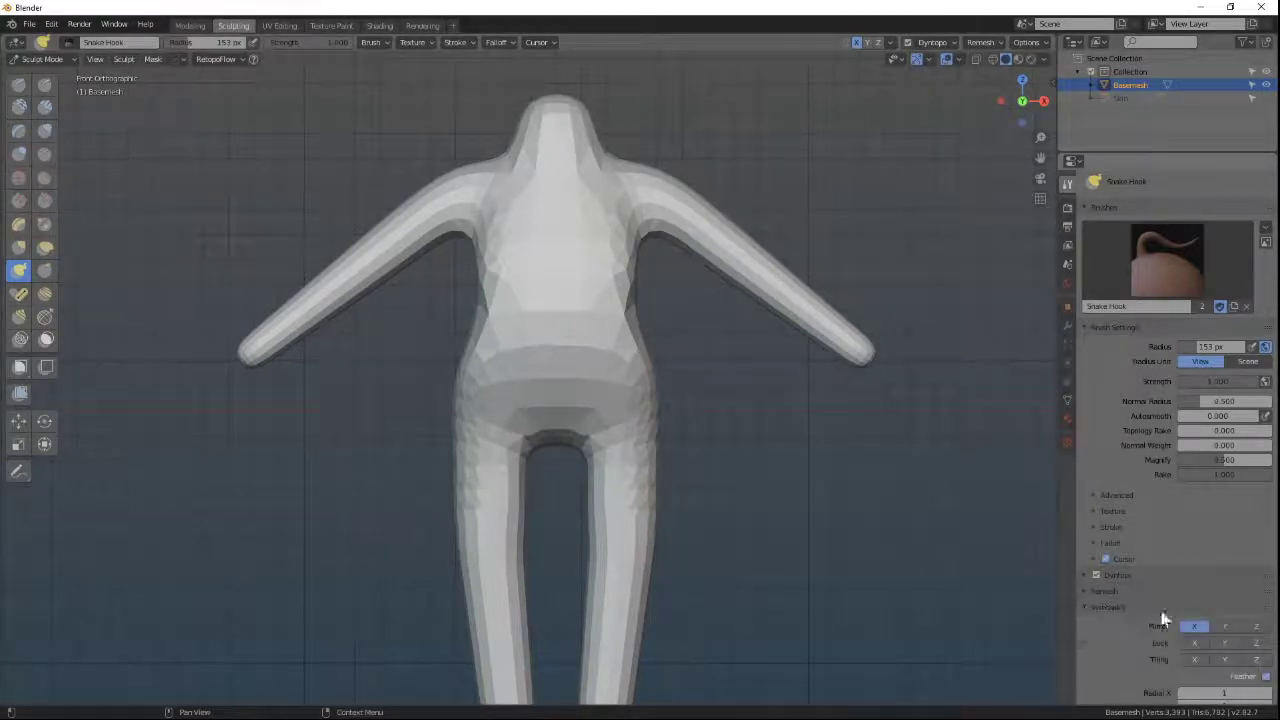
{"action": "scroll", "coordinate": [1165, 618], "scroll_direction": "down", "scroll_amount": 3}
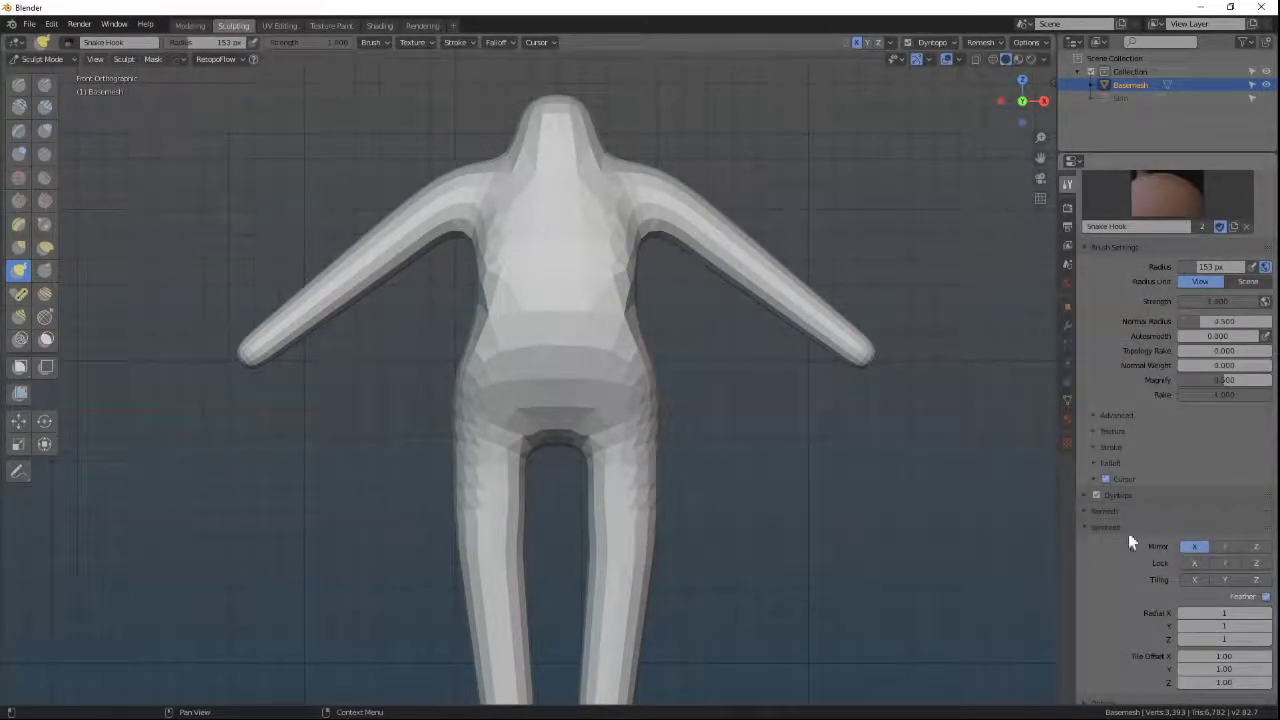
{"action": "left_click", "coordinate": [1082, 525]}
Reshape the upper legs and the side of the torso further with Snake Hook strokes.
{"action": "mouse_move", "coordinate": [620, 491]}
{"action": "left_mouse_down"}
{"action": "mouse_move", "coordinate": [606, 463]}
{"action": "mouse_move", "coordinate": [632, 498]}
{"action": "mouse_move", "coordinate": [646, 488]}
{"action": "mouse_move", "coordinate": [634, 400]}
{"action": "mouse_move", "coordinate": [588, 434]}
{"action": "mouse_move", "coordinate": [586, 423]}
{"action": "left_mouse_up"}
{"action": "mouse_move", "coordinate": [686, 400]}
{"action": "middle_mouse_down"}
{"action": "mouse_move", "coordinate": [605, 440]}
{"action": "mouse_move", "coordinate": [493, 370]}
{"action": "middle_mouse_up"}
{"action": "mouse_move", "coordinate": [493, 370]}
{"action": "left_mouse_down"}
{"action": "mouse_move", "coordinate": [486, 343]}
{"action": "mouse_move", "coordinate": [472, 345]}
{"action": "left_mouse_up"}
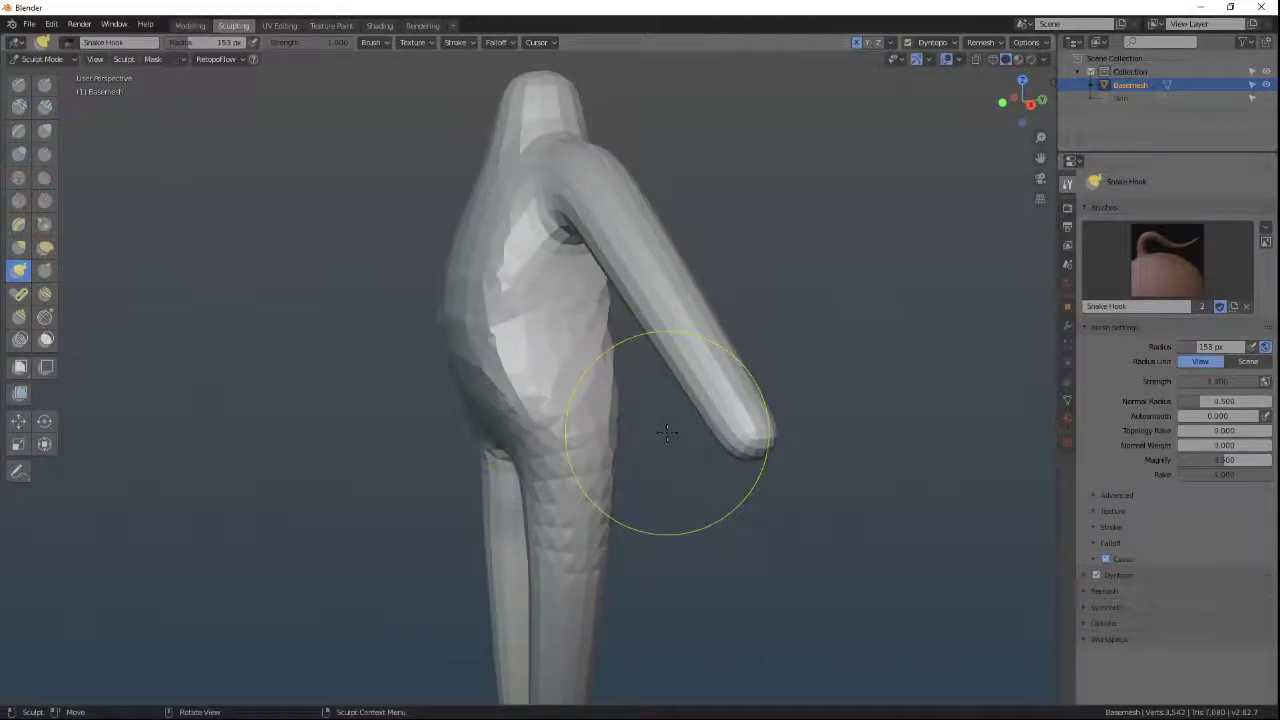
From the right orthographic view, push the thighs forward with a large Grab brush.
{"action": "key", "text": "grave"}
{"action": "left_click", "coordinate": [569, 429]}
{"action": "middle_click_drag", "start_coordinate": [630, 495], "coordinate": [609, 408], "text": "shift"}
{"action": "scroll", "coordinate": [610, 363], "scroll_direction": "down", "scroll_amount": 1}
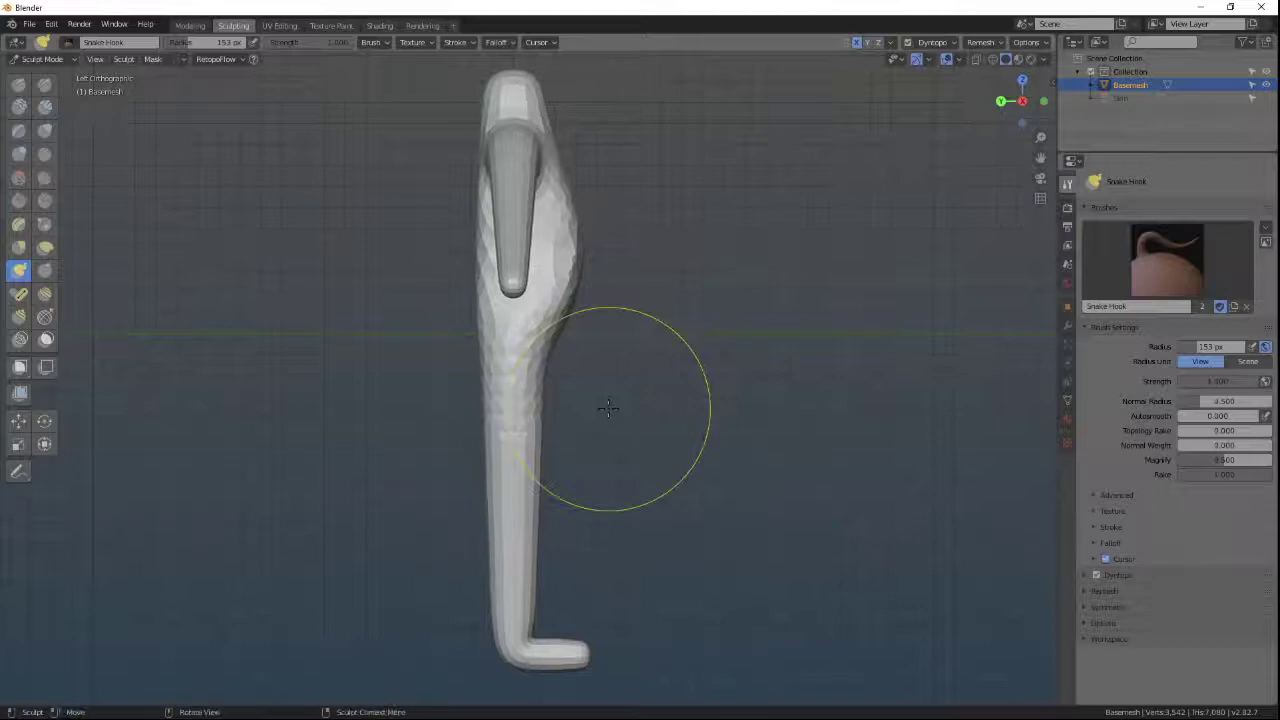
{"action": "key", "text": "grave"}
{"action": "left_click", "coordinate": [689, 405]}
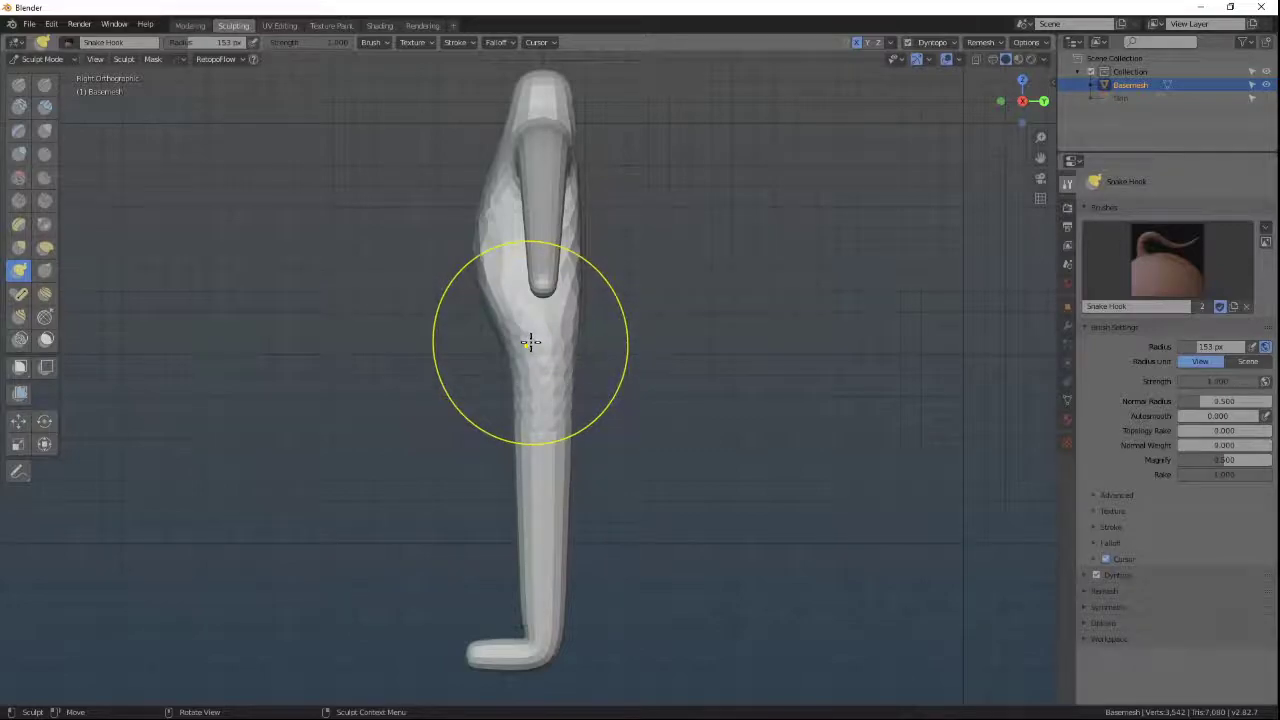
{"action": "key", "text": "g"}
{"action": "key", "text": "f"}
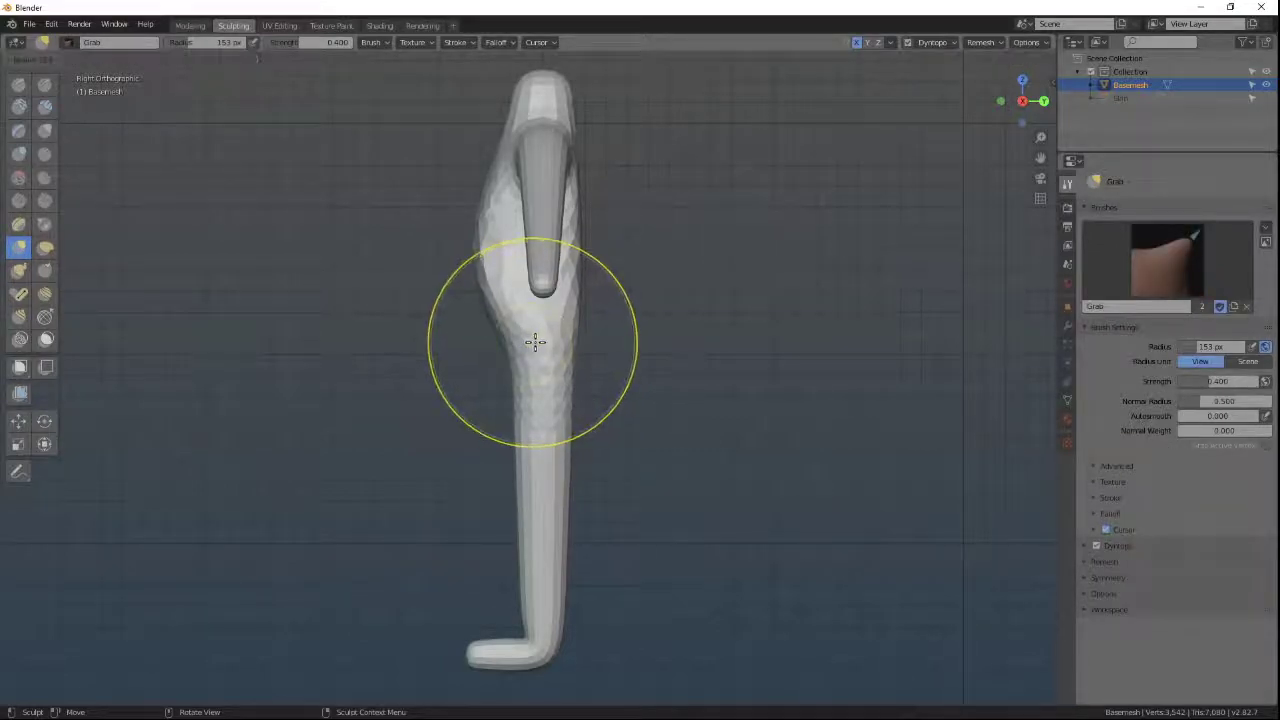
{"action": "left_click", "coordinate": [535, 340]}
{"action": "mouse_move", "coordinate": [528, 337]}
{"action": "left_mouse_down"}
{"action": "mouse_move", "coordinate": [495, 338]}
{"action": "mouse_move", "coordinate": [543, 345]}
{"action": "mouse_move", "coordinate": [549, 467]}
{"action": "mouse_move", "coordinate": [514, 457]}
{"action": "mouse_move", "coordinate": [531, 466]}
{"action": "left_mouse_up"}
Reduce the Grab brush radius to 89 px and pull the heels slightly backward.
{"action": "key", "text": "f"}
{"action": "left_click", "coordinate": [531, 617]}
{"action": "left_click_drag", "start_coordinate": [546, 651], "coordinate": [570, 657]}
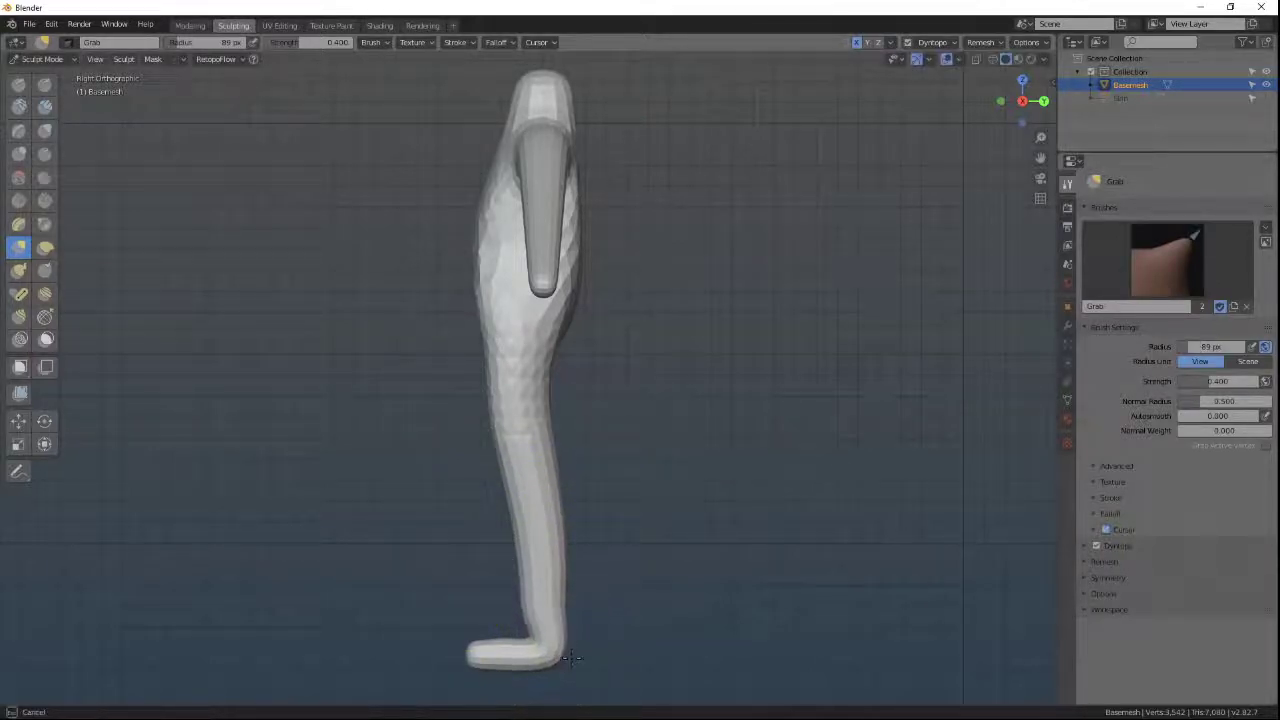
Set the Grab brush radius to 142 px and adjust the shape of the torso and thighs.
{"action": "mouse_move", "coordinate": [545, 466]}
{"action": "middle_mouse_down"}
{"action": "mouse_move", "coordinate": [700, 470]}
{"action": "mouse_move", "coordinate": [647, 426]}
{"action": "middle_mouse_up"}
{"action": "key", "text": "f"}
{"action": "left_click", "coordinate": [608, 366]}
{"action": "left_click_drag", "start_coordinate": [595, 300], "coordinate": [588, 232]}
{"action": "mouse_move", "coordinate": [620, 453]}
{"action": "left_mouse_down"}
{"action": "mouse_move", "coordinate": [575, 445]}
{"action": "mouse_move", "coordinate": [586, 434]}
{"action": "left_mouse_up"}
{"action": "middle_click_drag", "start_coordinate": [586, 434], "coordinate": [670, 430]}
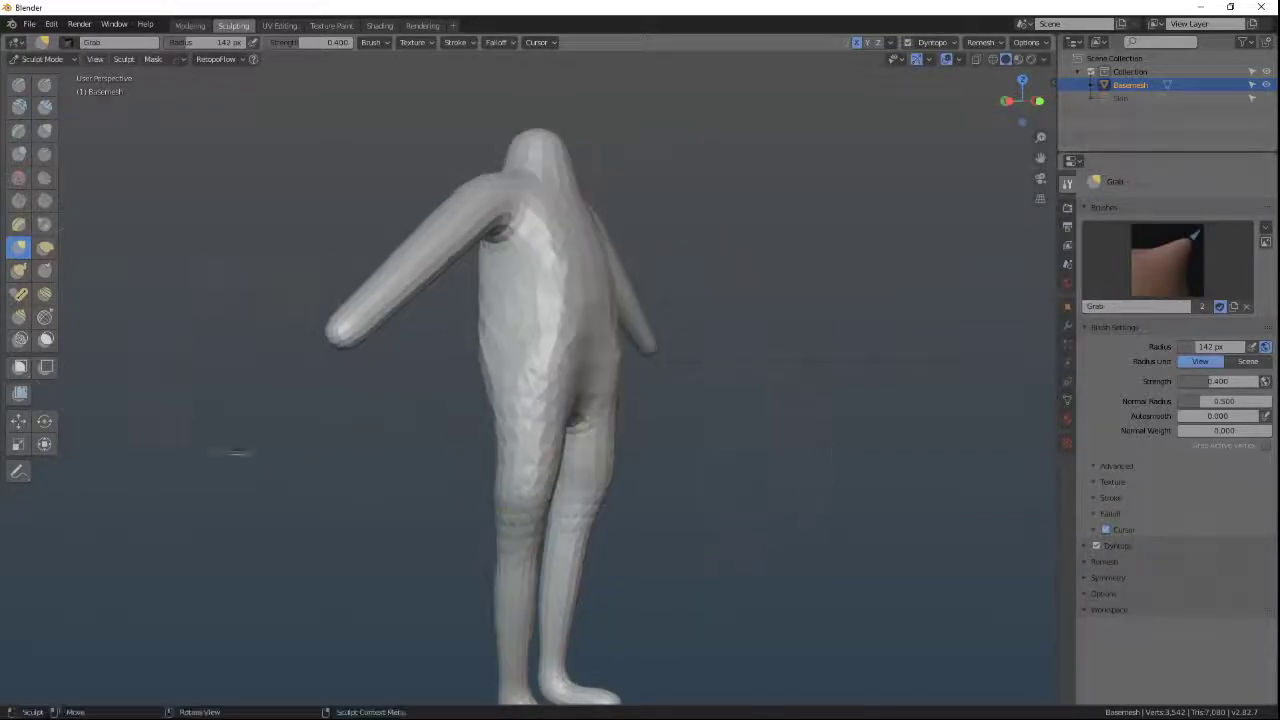
Switch back to the Snake Hook brush, review the sculpted figure and return to the Modeling workspace.
{"action": "left_click", "coordinate": [19, 270]}
{"action": "middle_click_drag", "start_coordinate": [430, 330], "coordinate": [456, 341]}
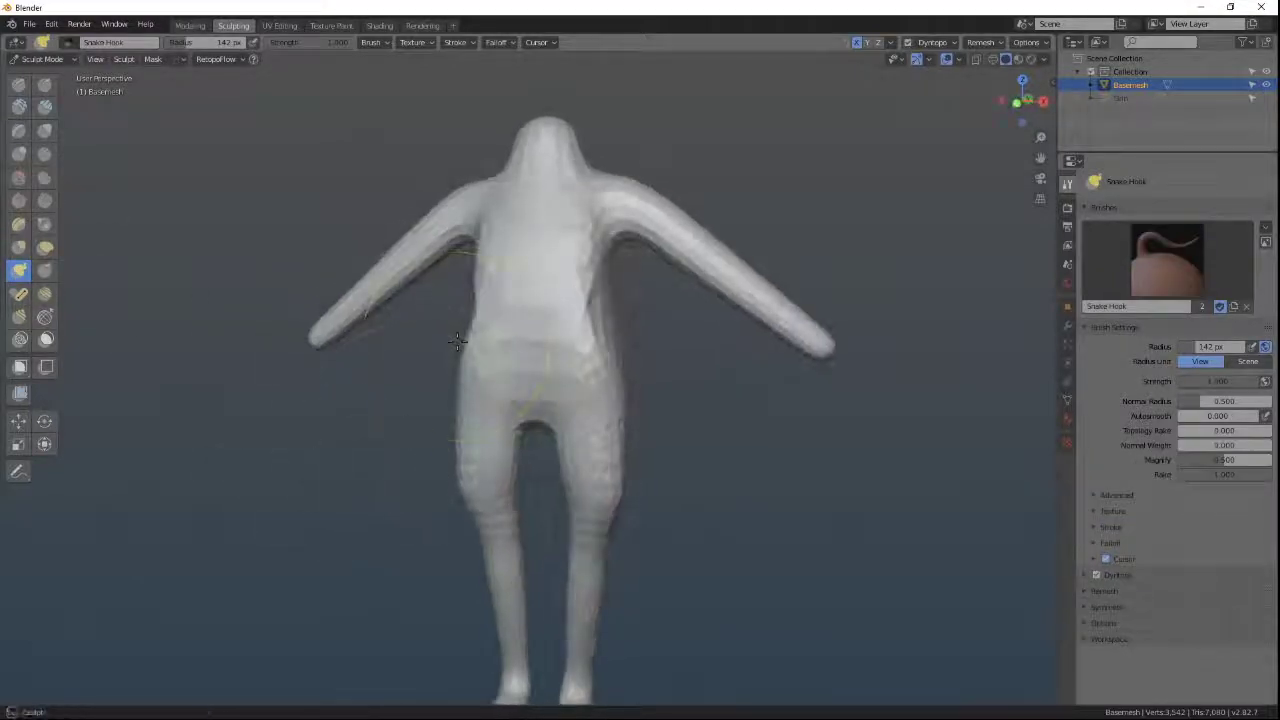
{"action": "mouse_move", "coordinate": [663, 549]}
{"action": "middle_mouse_down"}
{"action": "mouse_move", "coordinate": [594, 566]}
{"action": "mouse_move", "coordinate": [657, 492]}
{"action": "middle_mouse_up"}
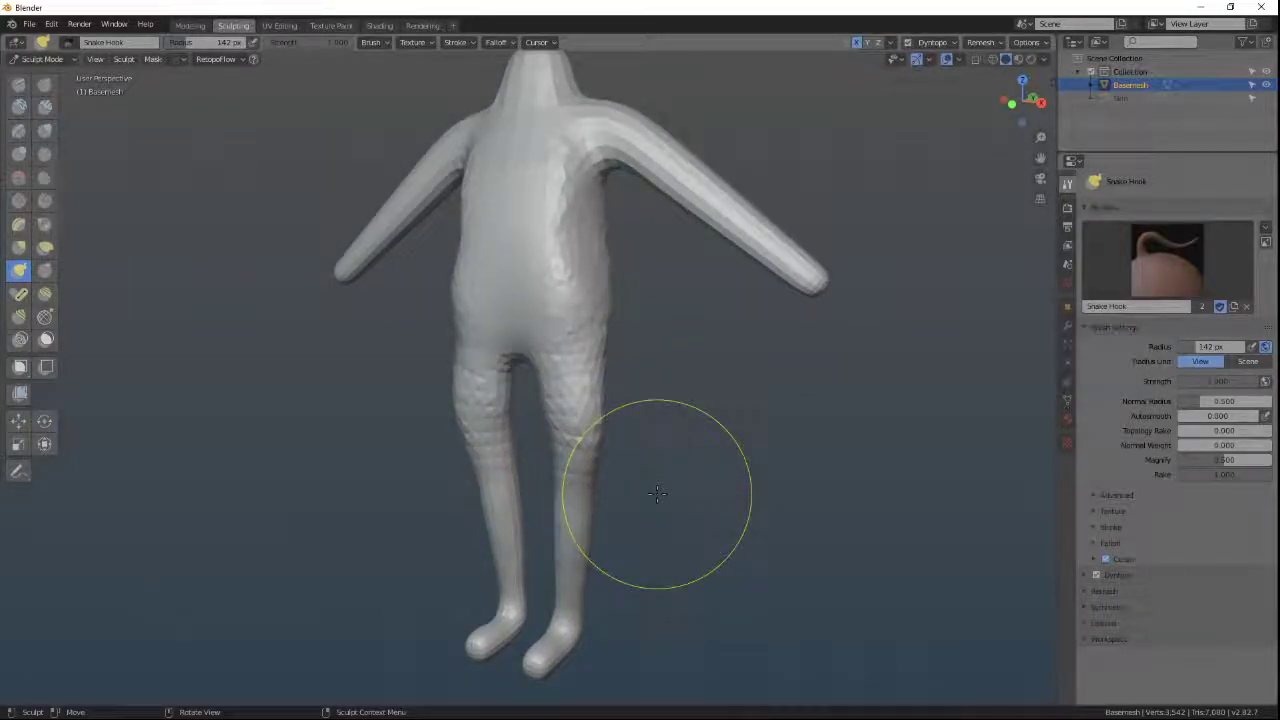
{"action": "left_click", "coordinate": [189, 26]}
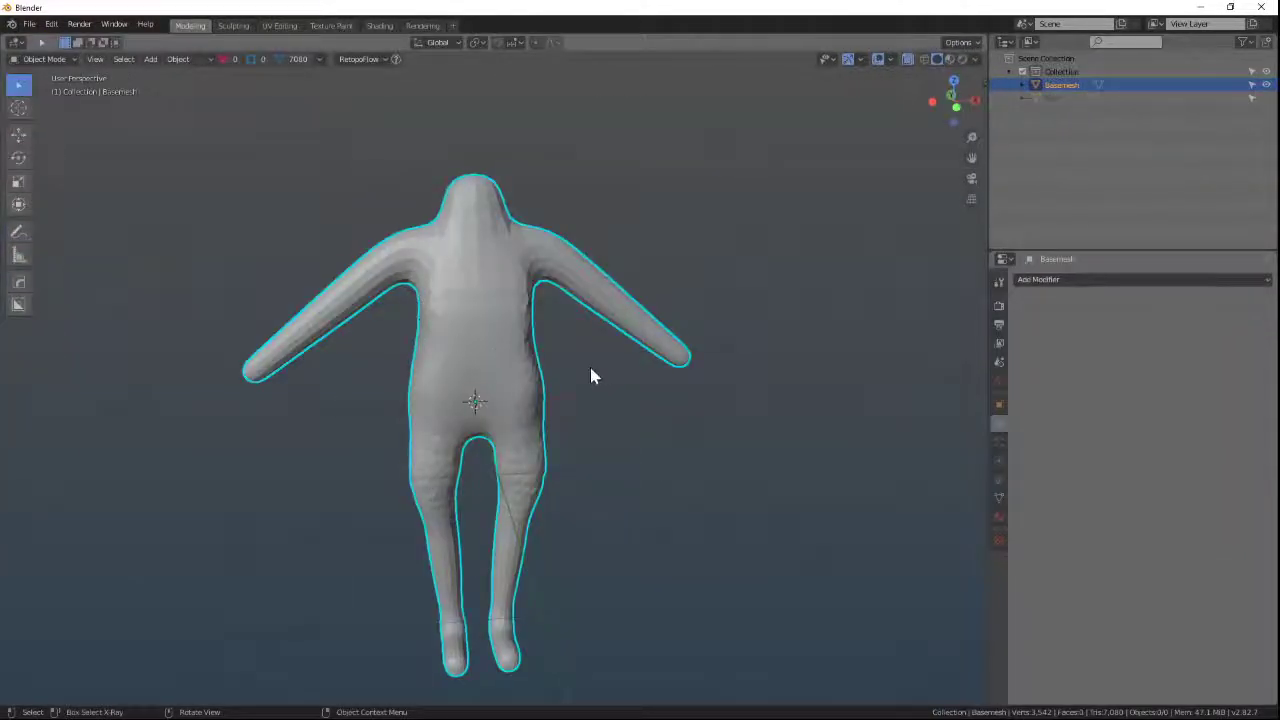
{"action": "middle_click_drag", "start_coordinate": [593, 376], "coordinate": [564, 375]}
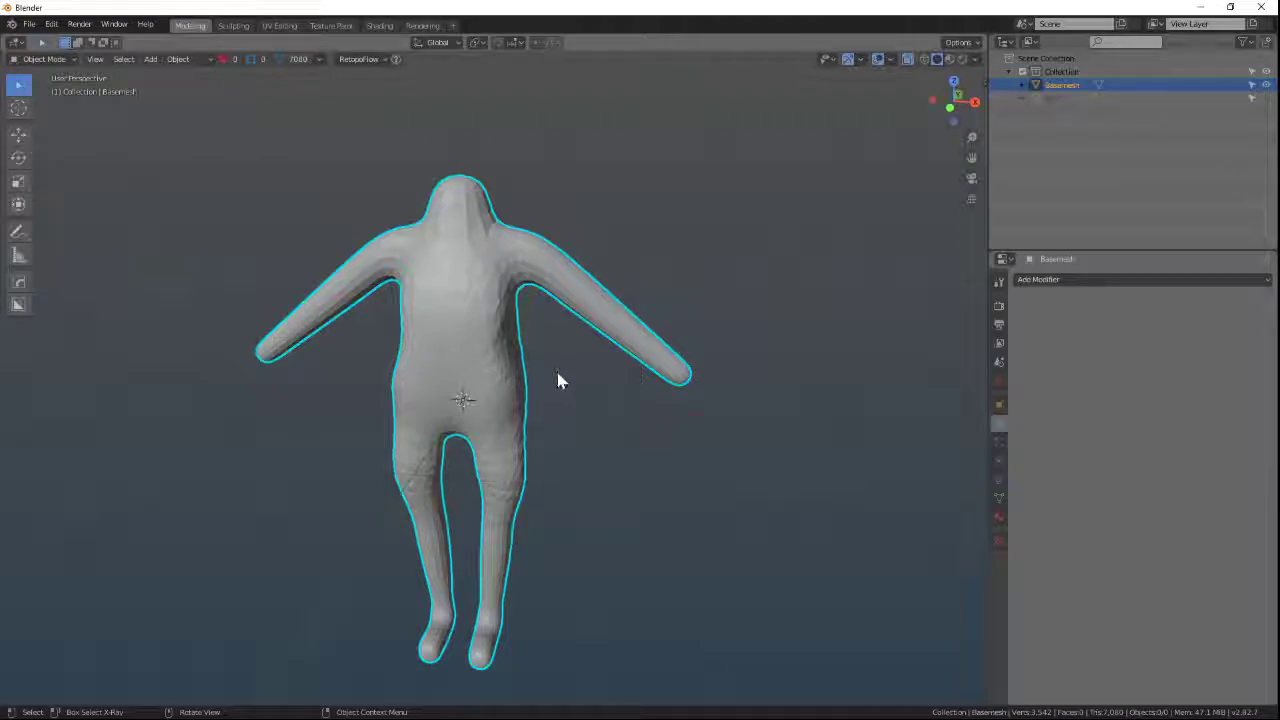